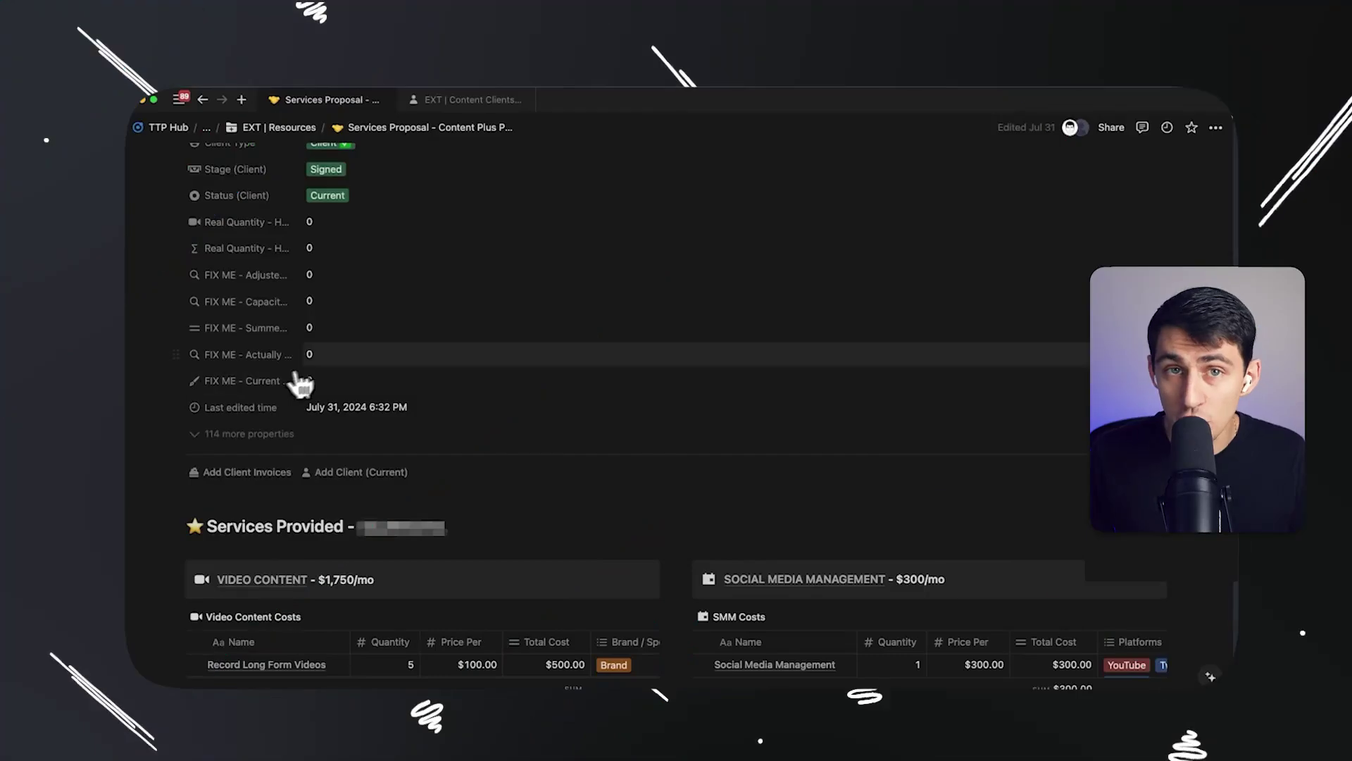
Step: Duplicate the FIX ME property rows several times on the Notion client page
click(240, 344)
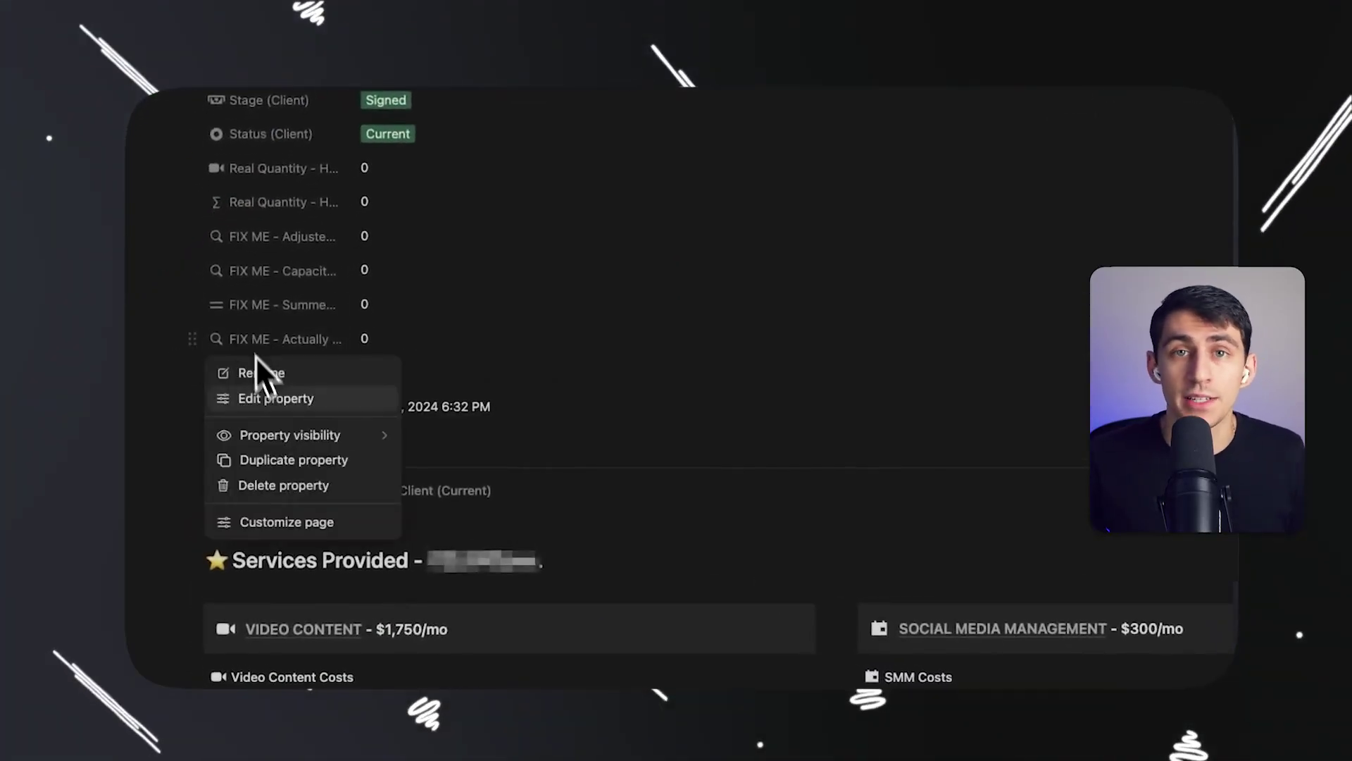
click(287, 459)
click(289, 376)
click(281, 370)
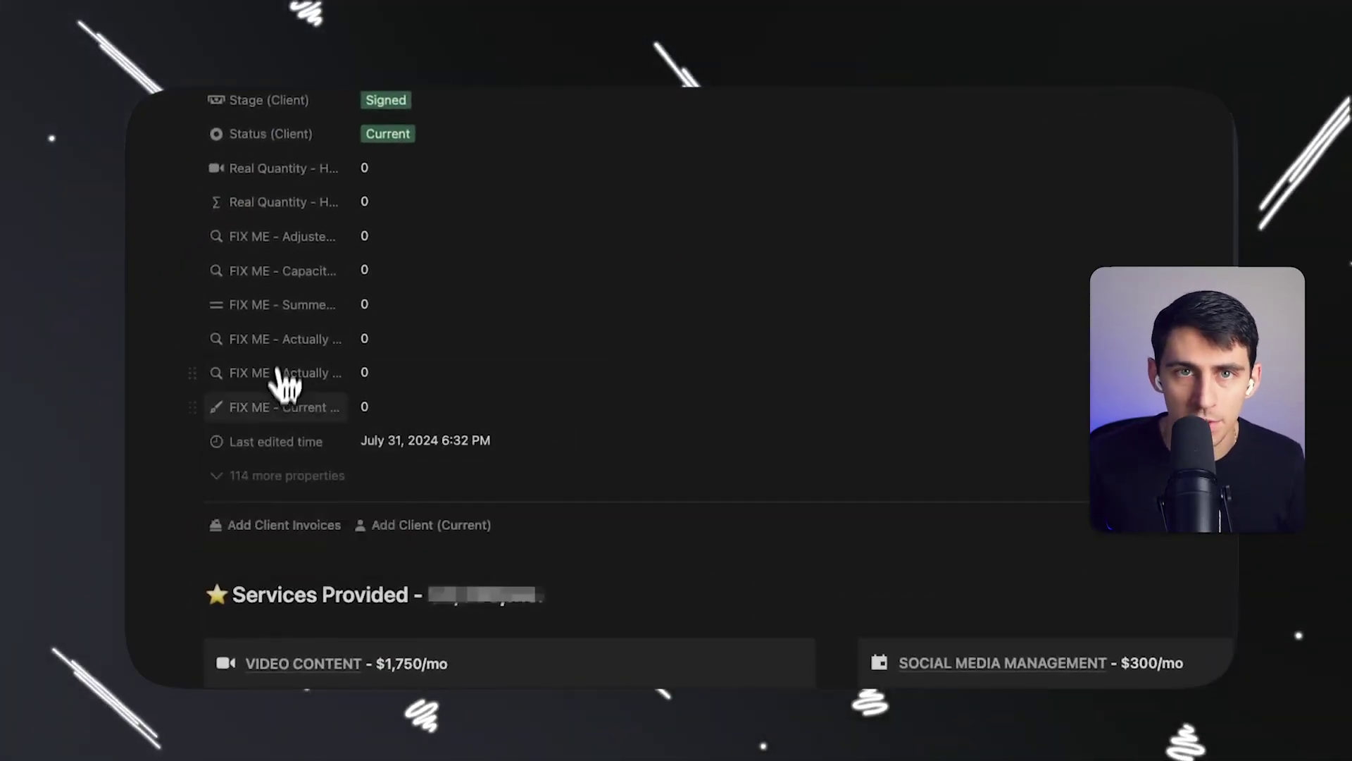
click(282, 405)
click(282, 529)
click(295, 376)
Step: Rename one duplicated property to 'TEST' and close the formula editor
click(296, 406)
text(TEST)
key(Return)
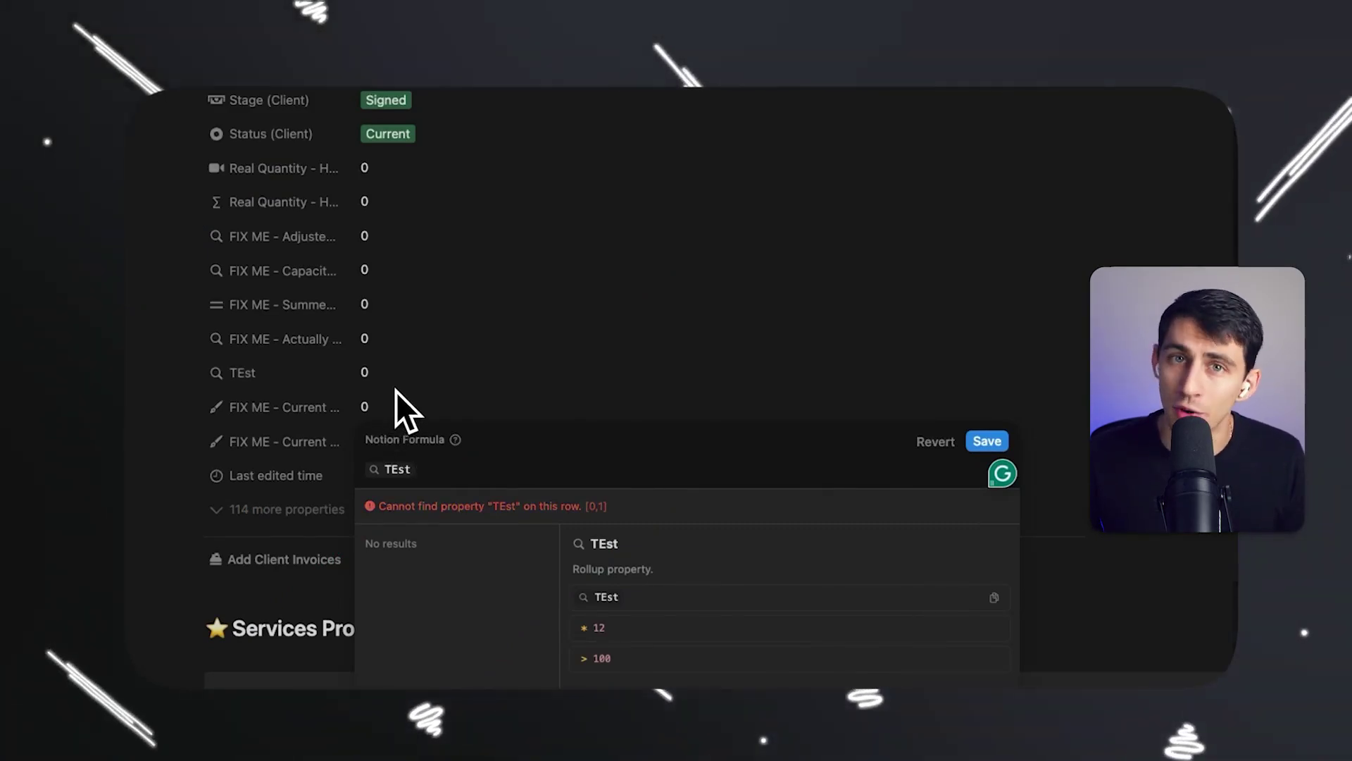
click(383, 407)
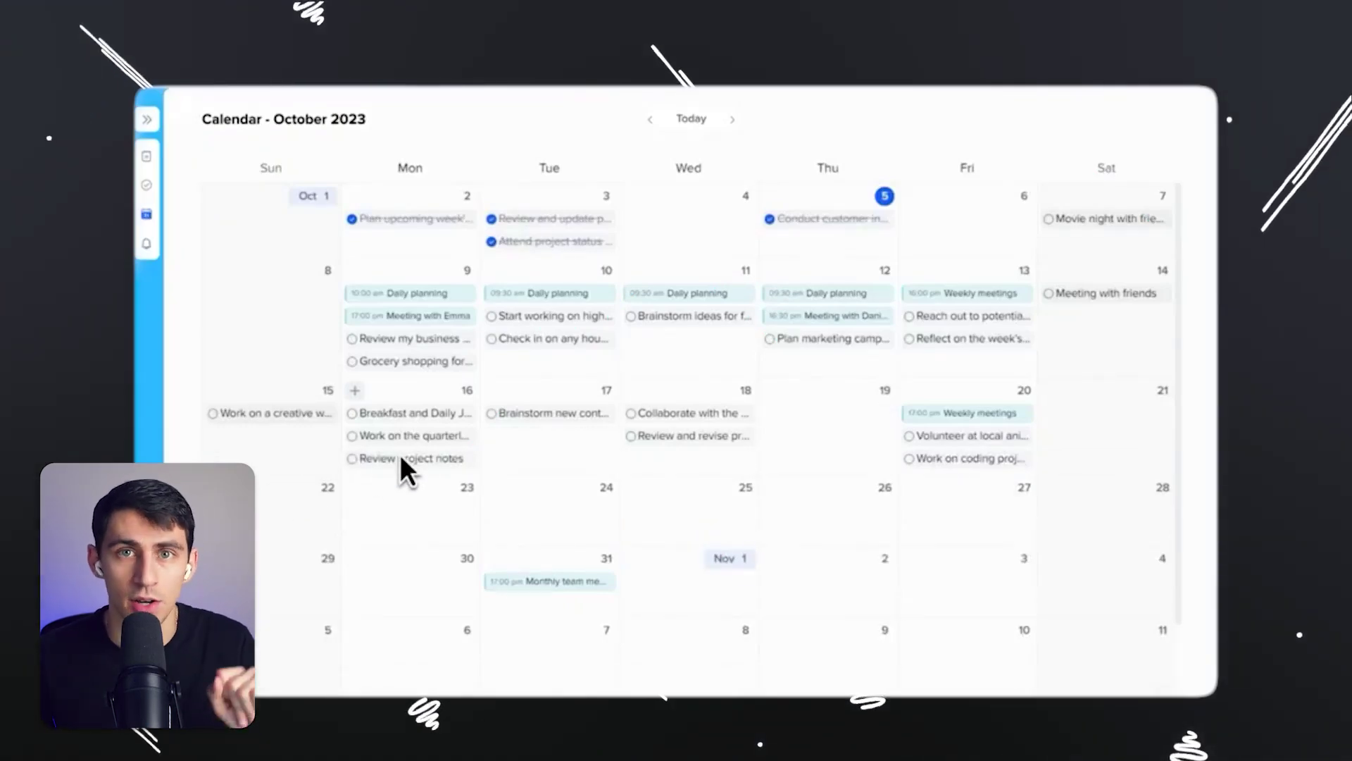
Step: Move Review project notes to Tue 17, Product catalog design to DONE and Home page design to IN PROGRESS
drag(400, 454, 546, 436)
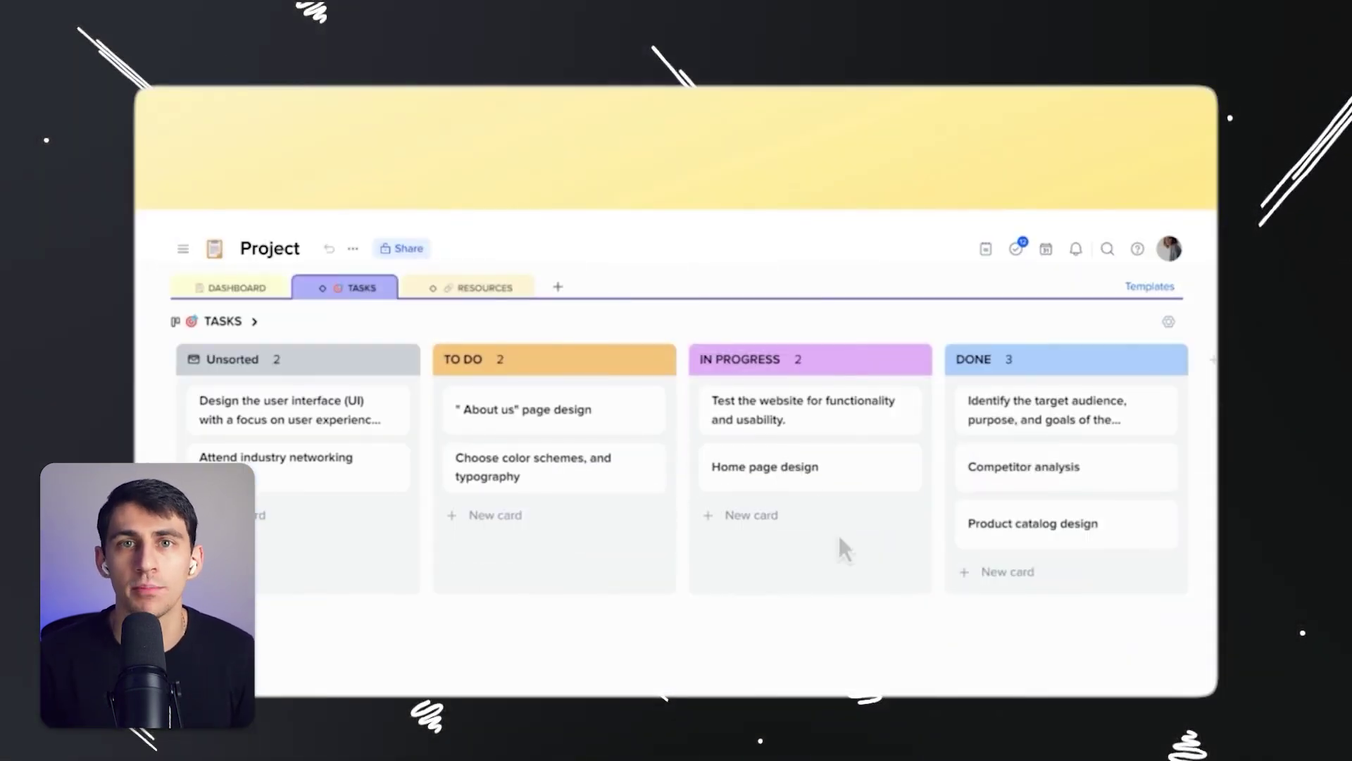
drag(793, 464, 1026, 498)
drag(556, 410, 794, 468)
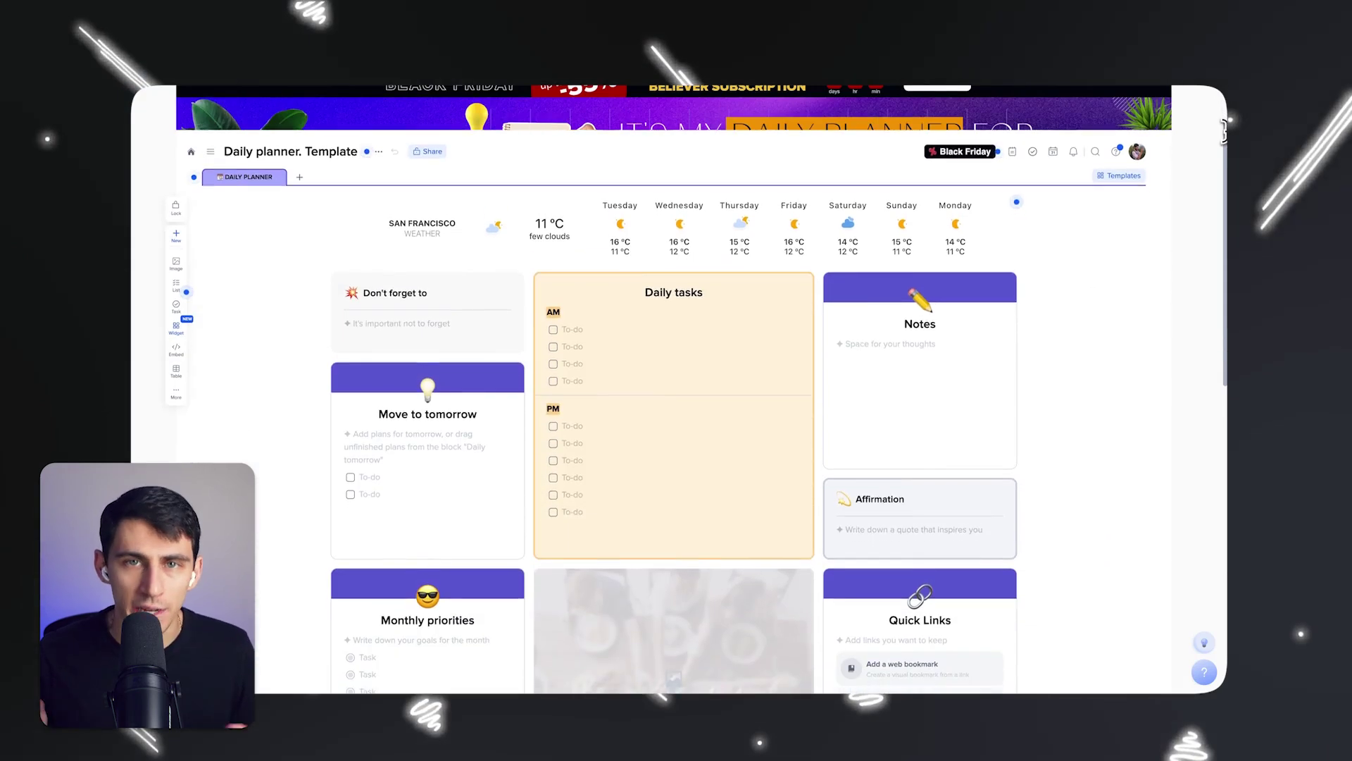
drag(1224, 130, 1224, 242)
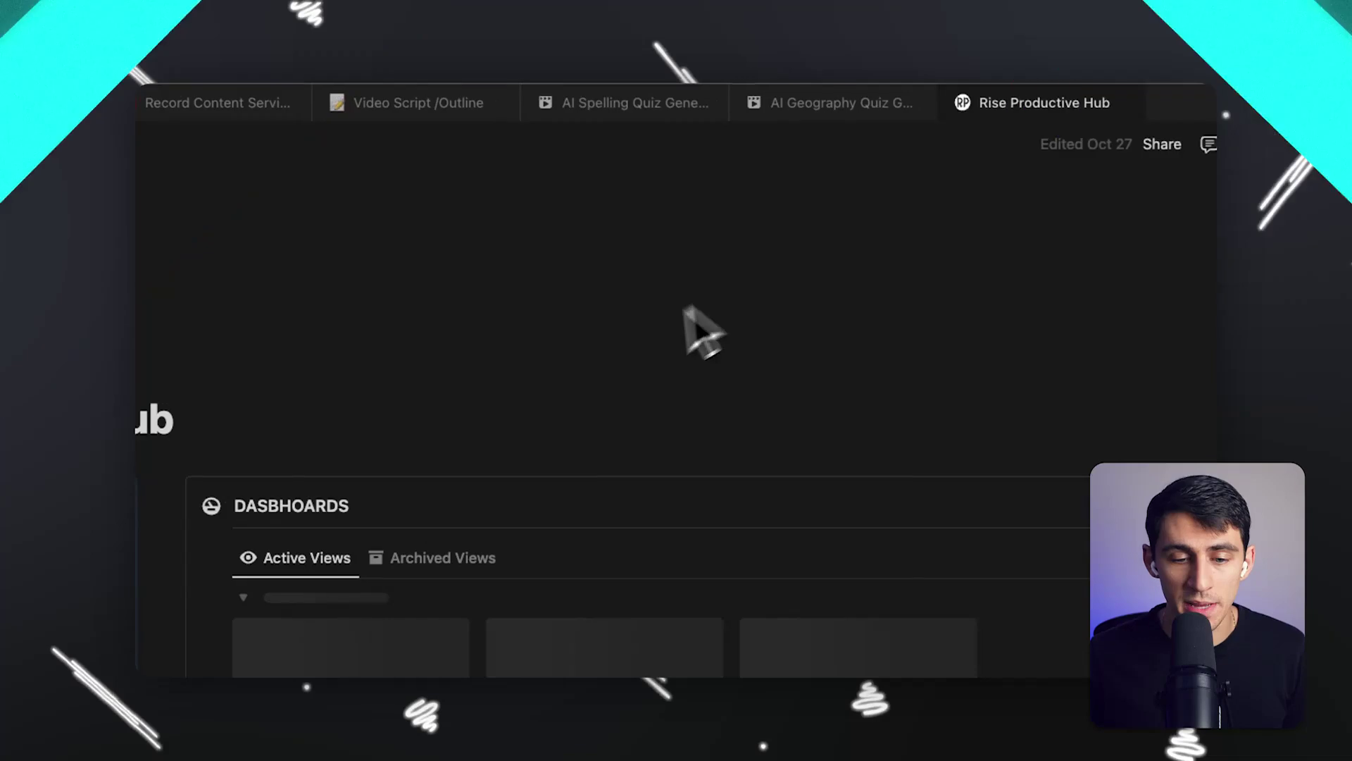
Step: Switch the hub sidebar to the Views list and open My Priorities, showing 41 content tasks
scroll(632, 345, down, 4)
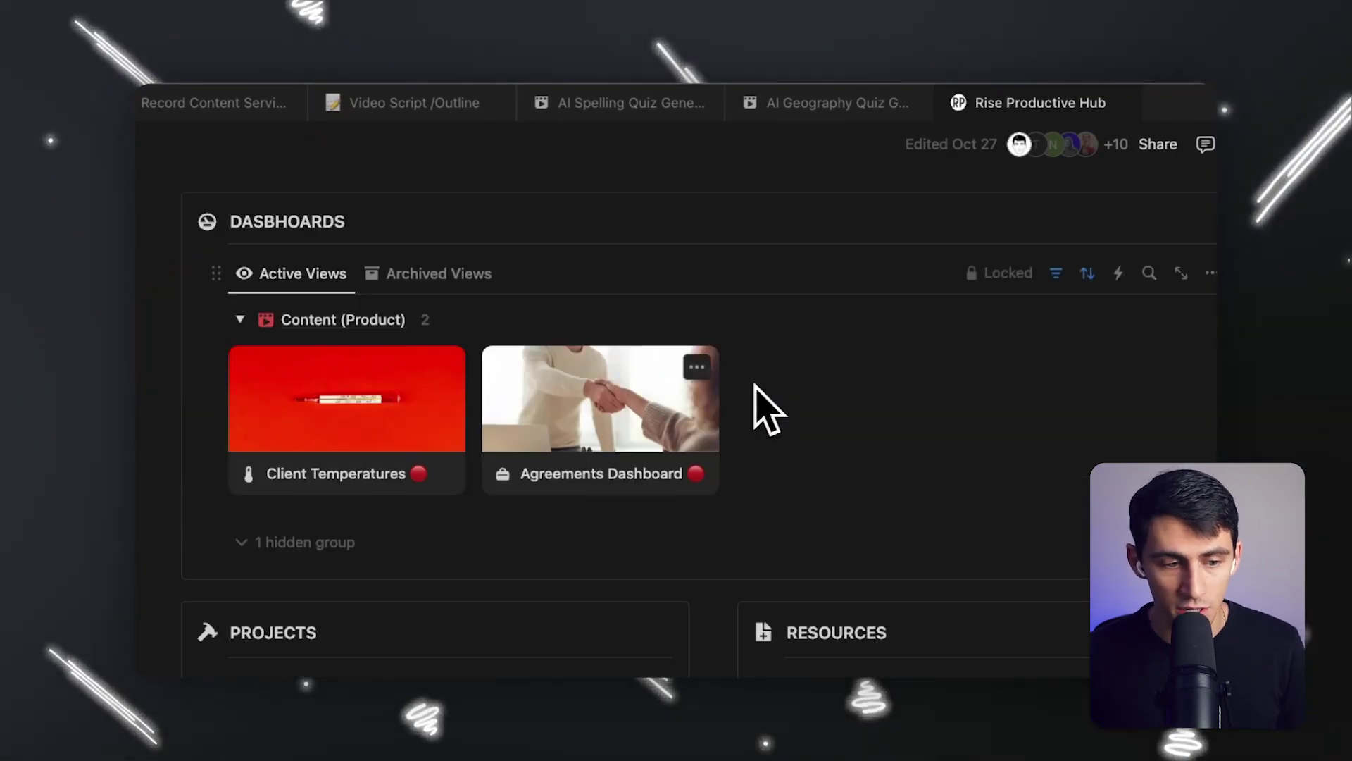
click(214, 357)
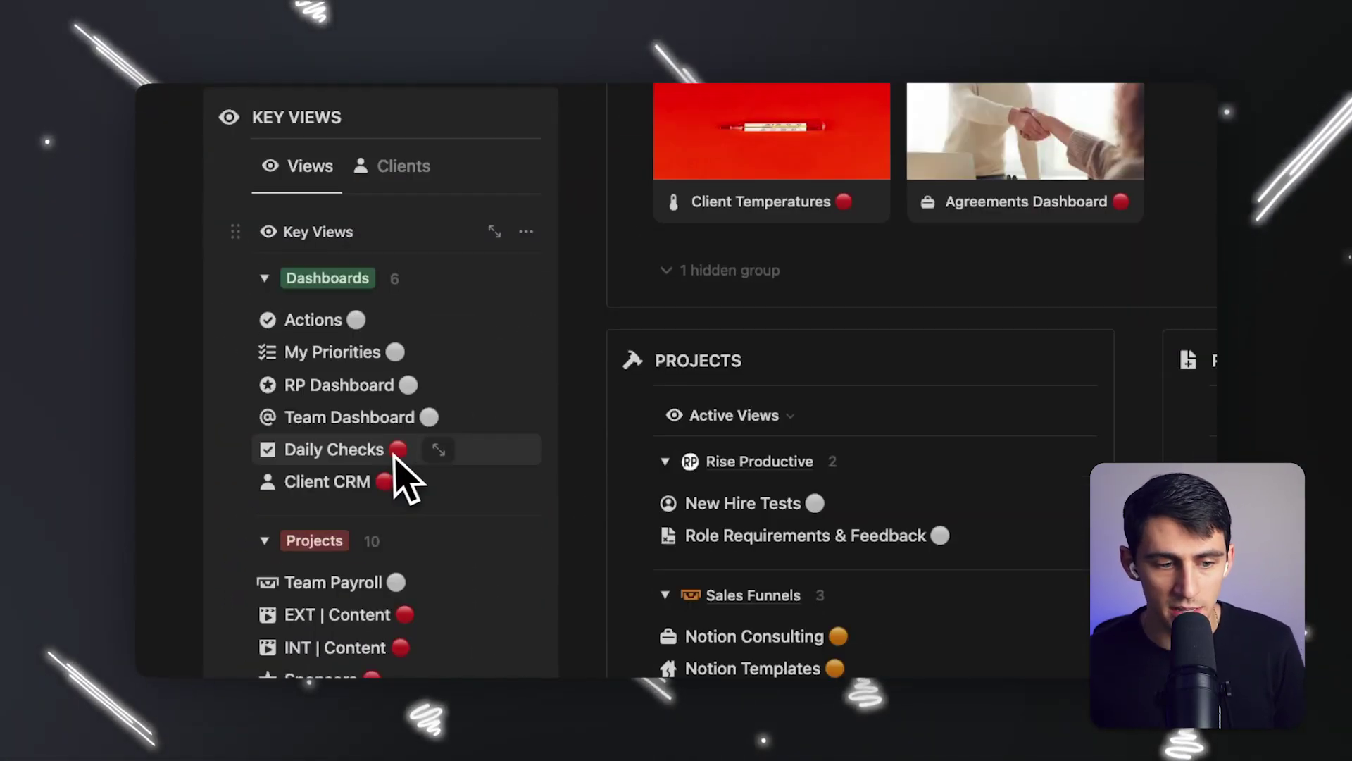
click(350, 356)
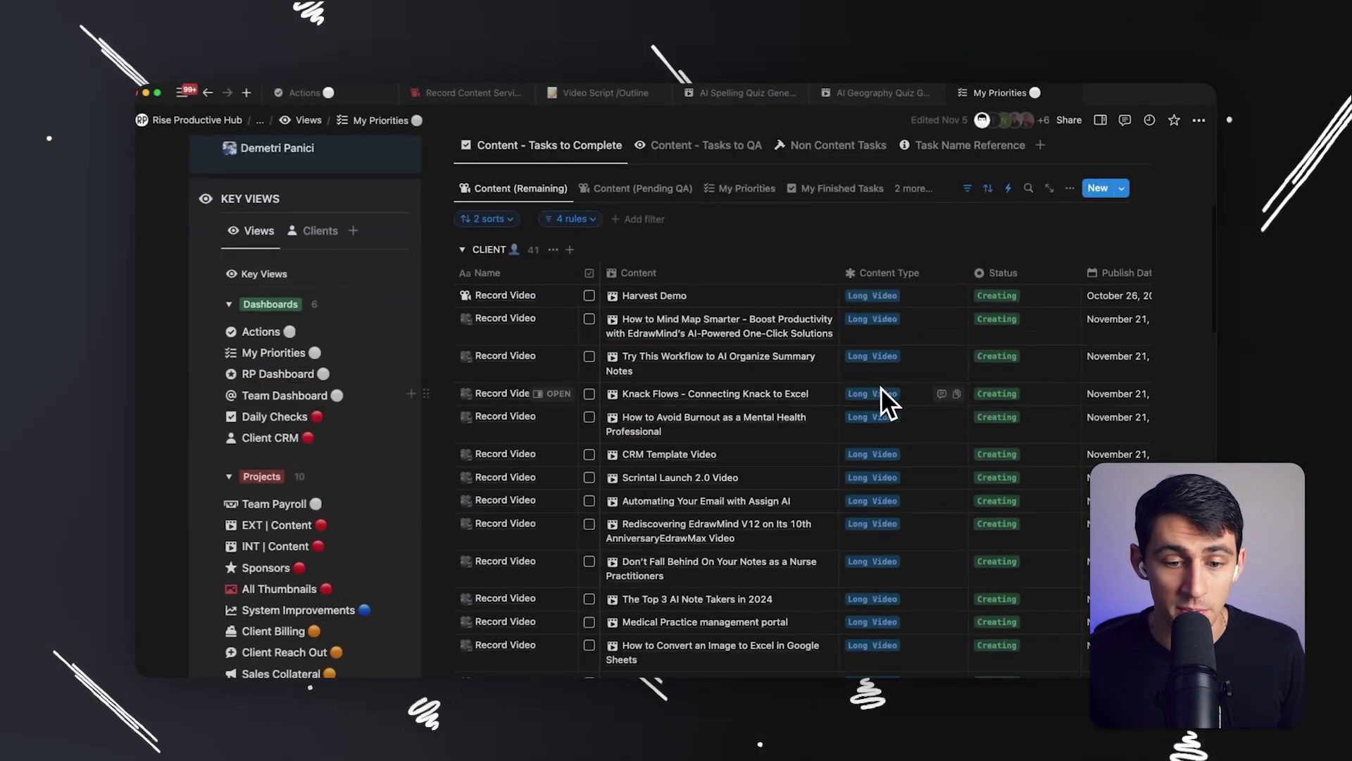
scroll(324, 391, down, 5)
scroll(321, 389, up, 7)
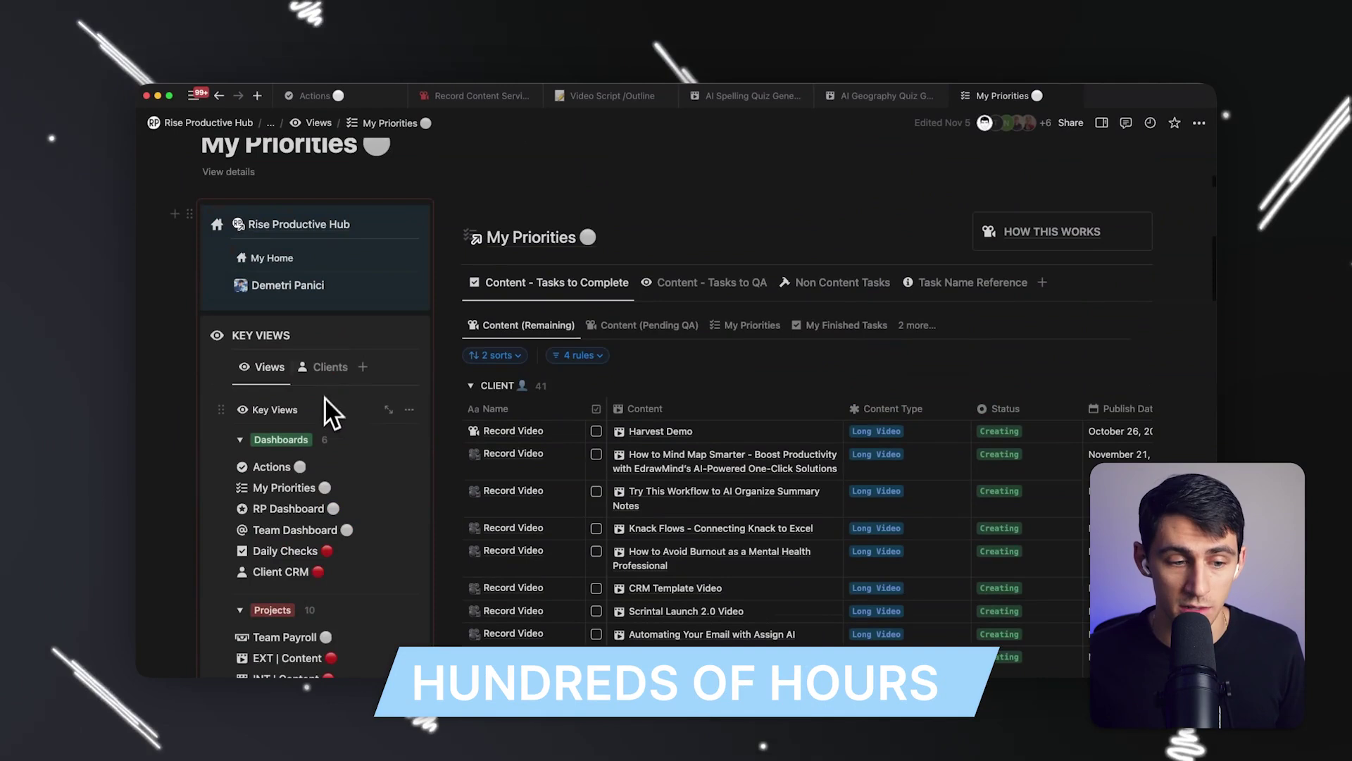
Step: Open the person page from the hub, collapse its properties panel and scroll through it
click(310, 284)
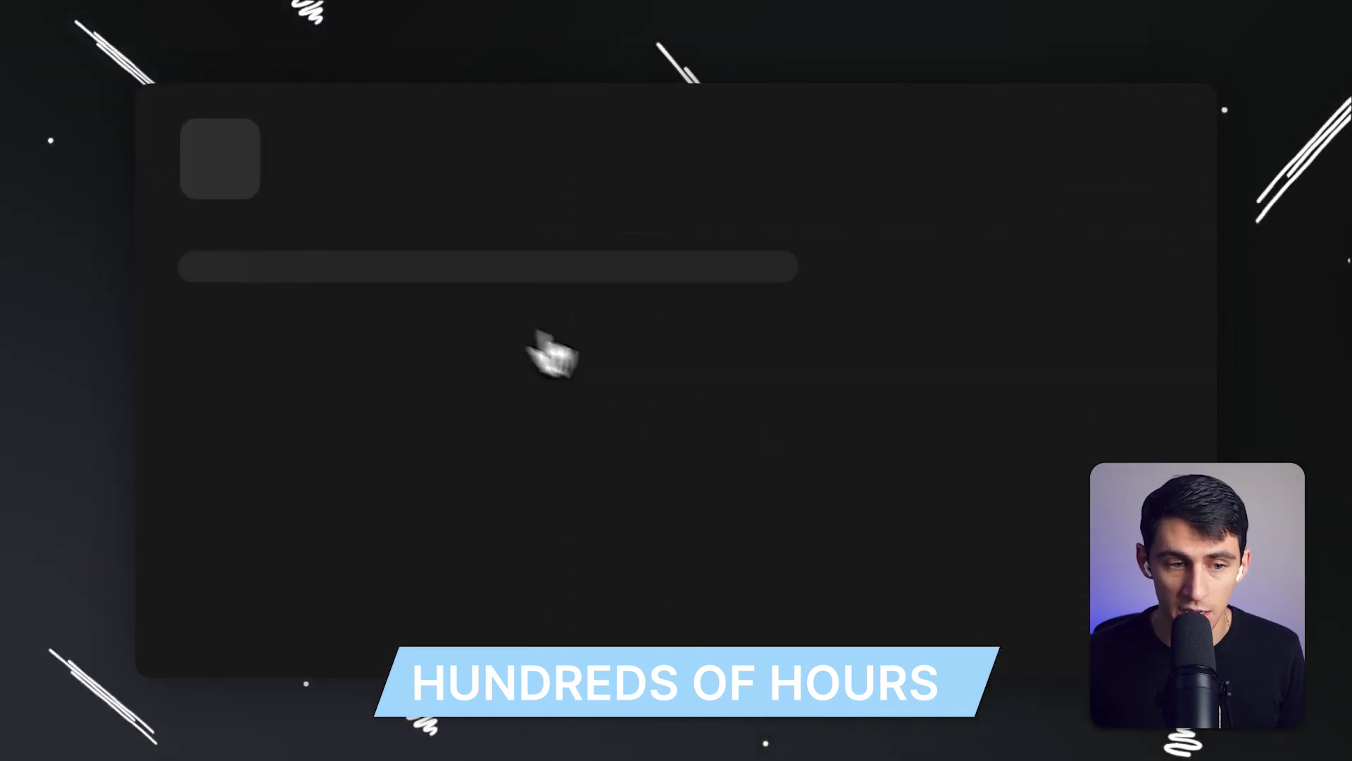
click(893, 130)
scroll(641, 422, down, 10)
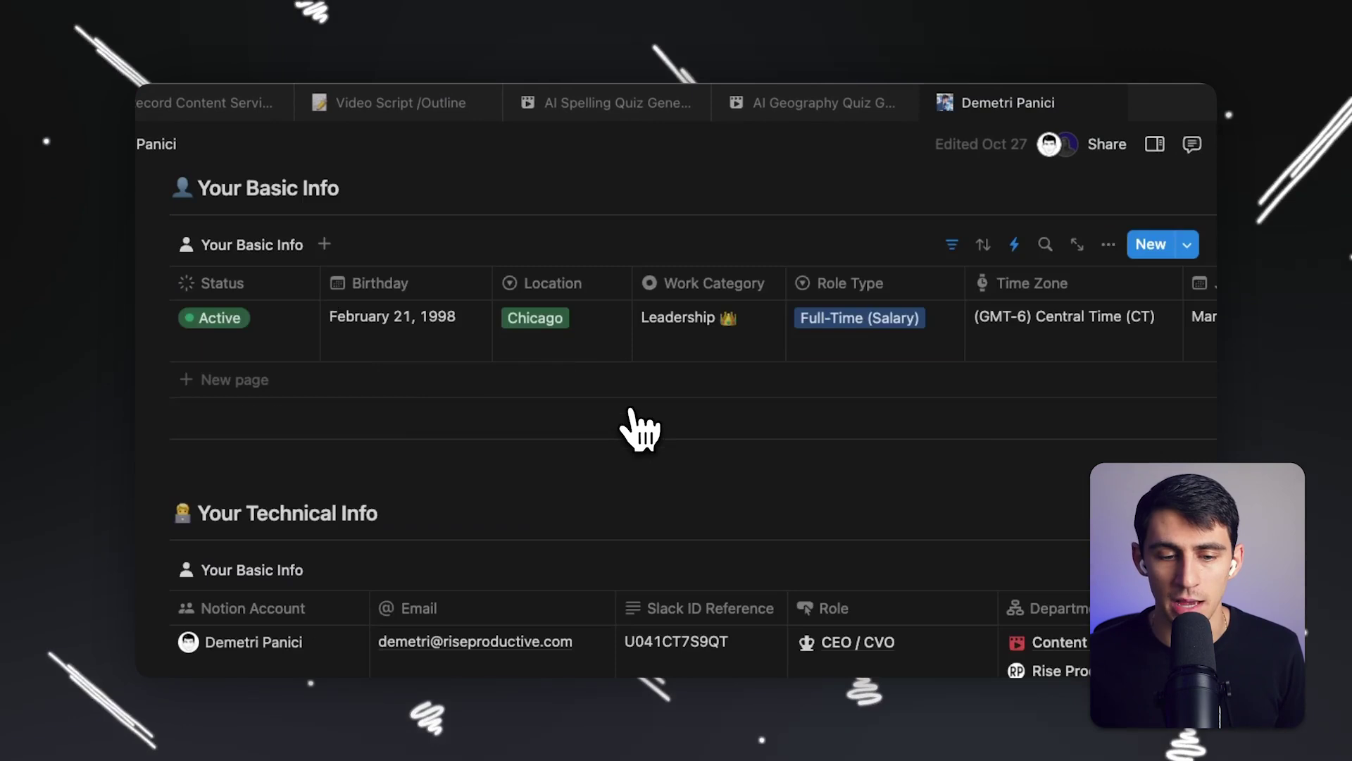
scroll(642, 420, down, 3)
scroll(704, 366, up, 10)
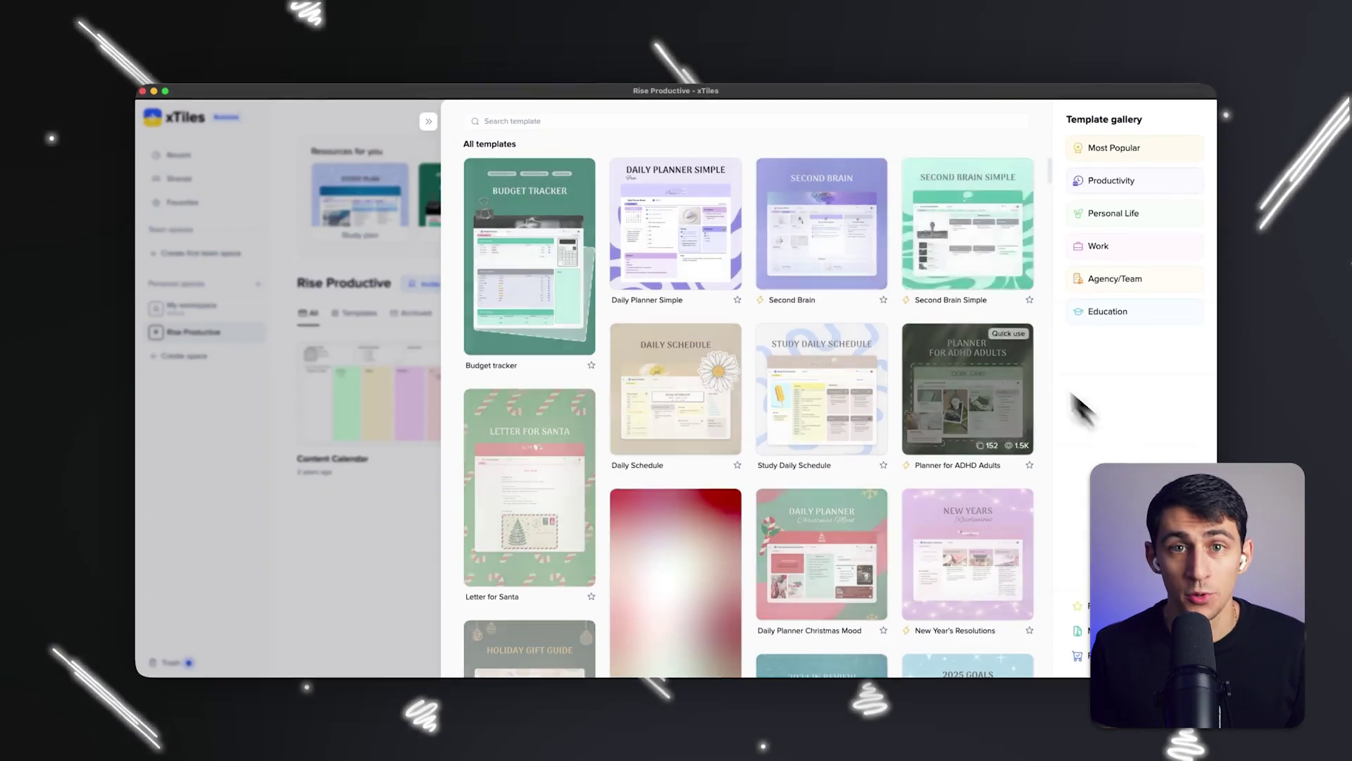
scroll(975, 224, down, 15)
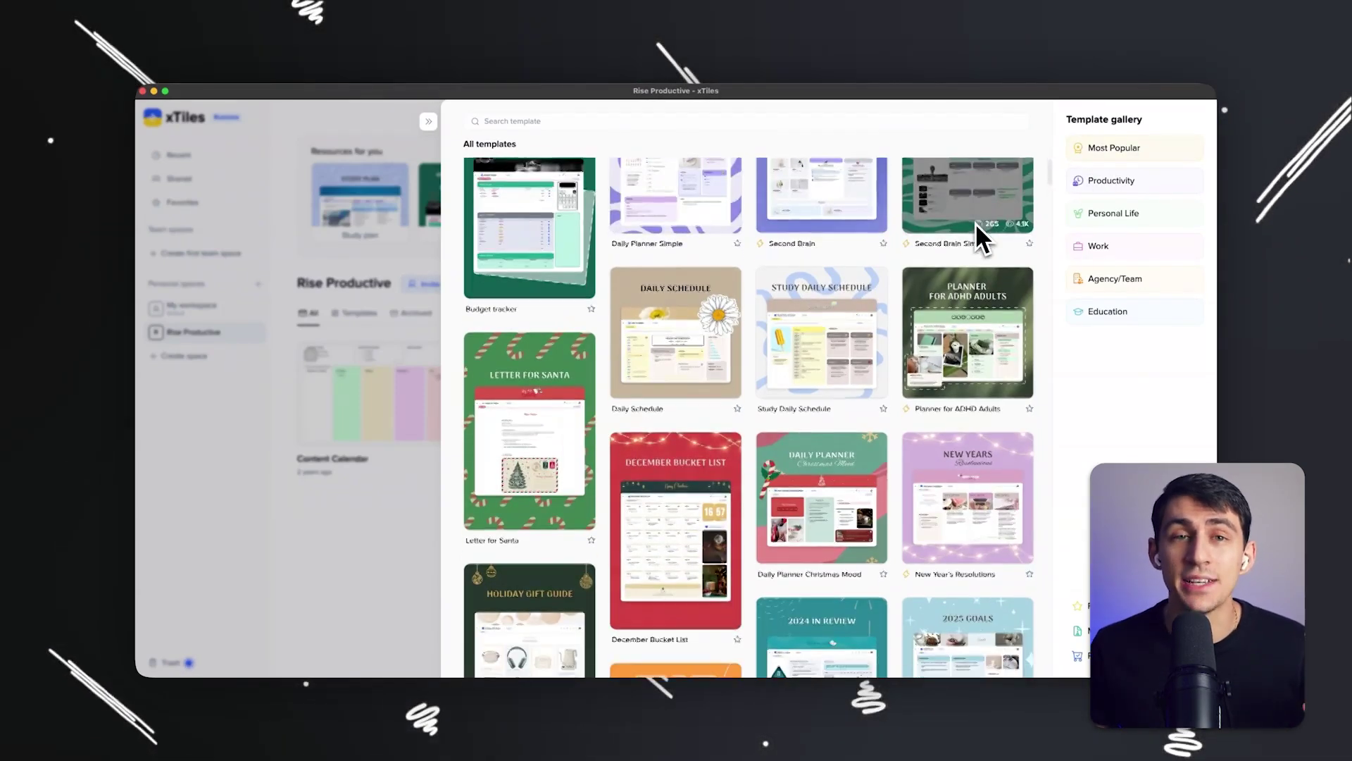
scroll(975, 222, down, 6)
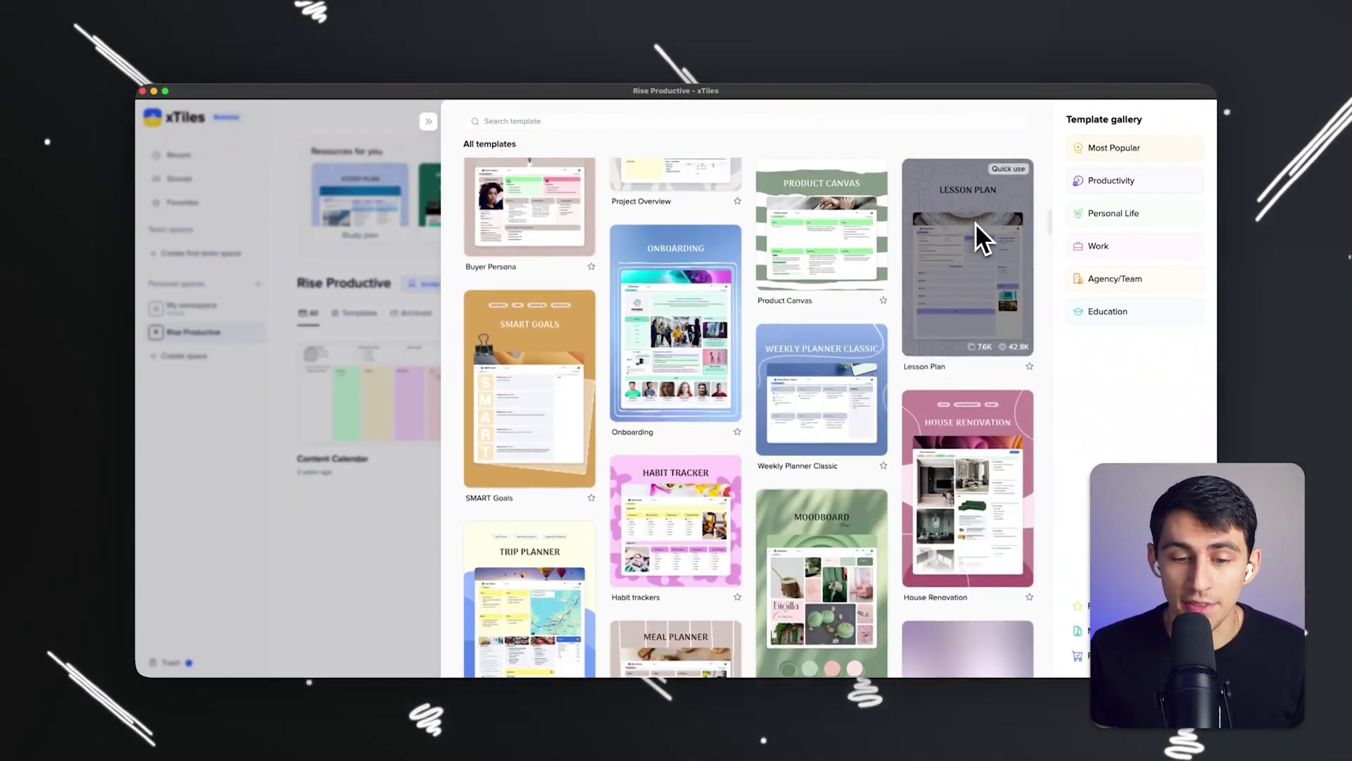
scroll(975, 223, down, 10)
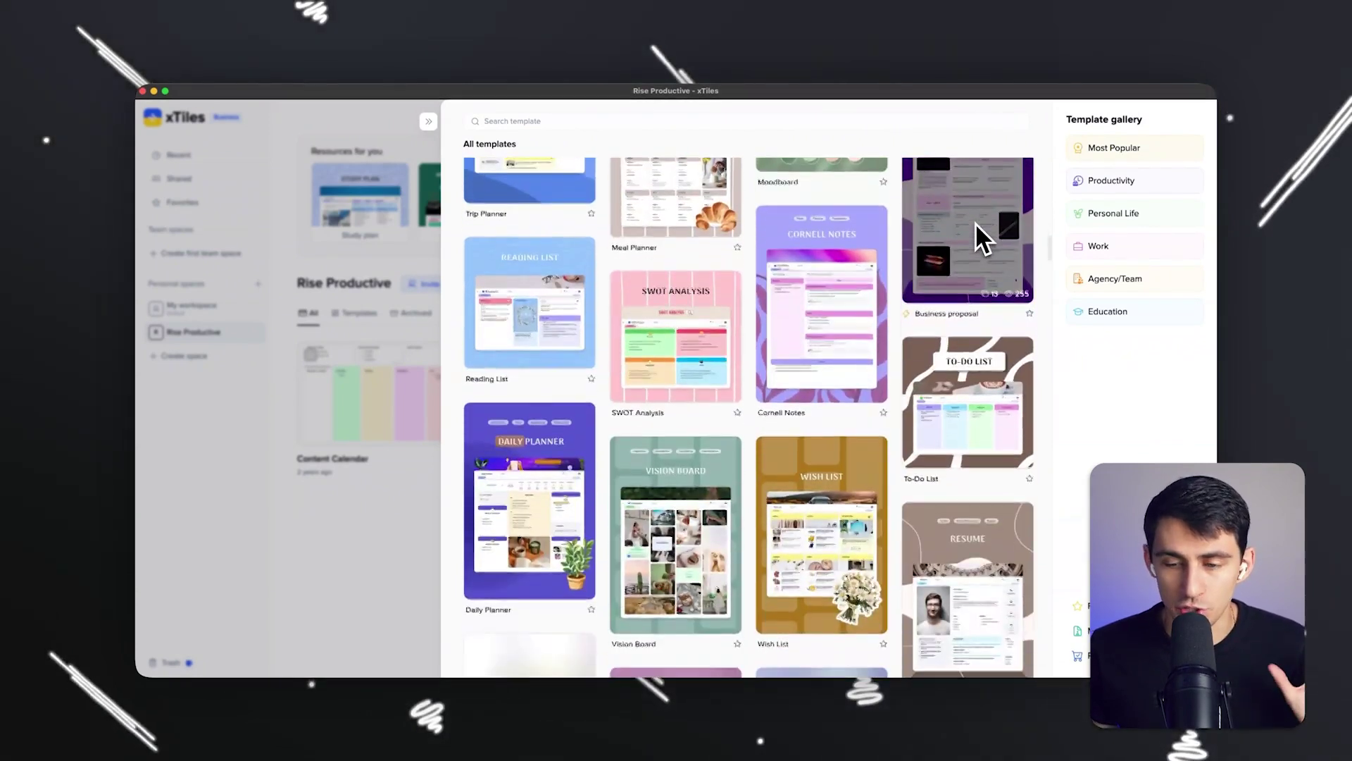
scroll(975, 223, down, 10)
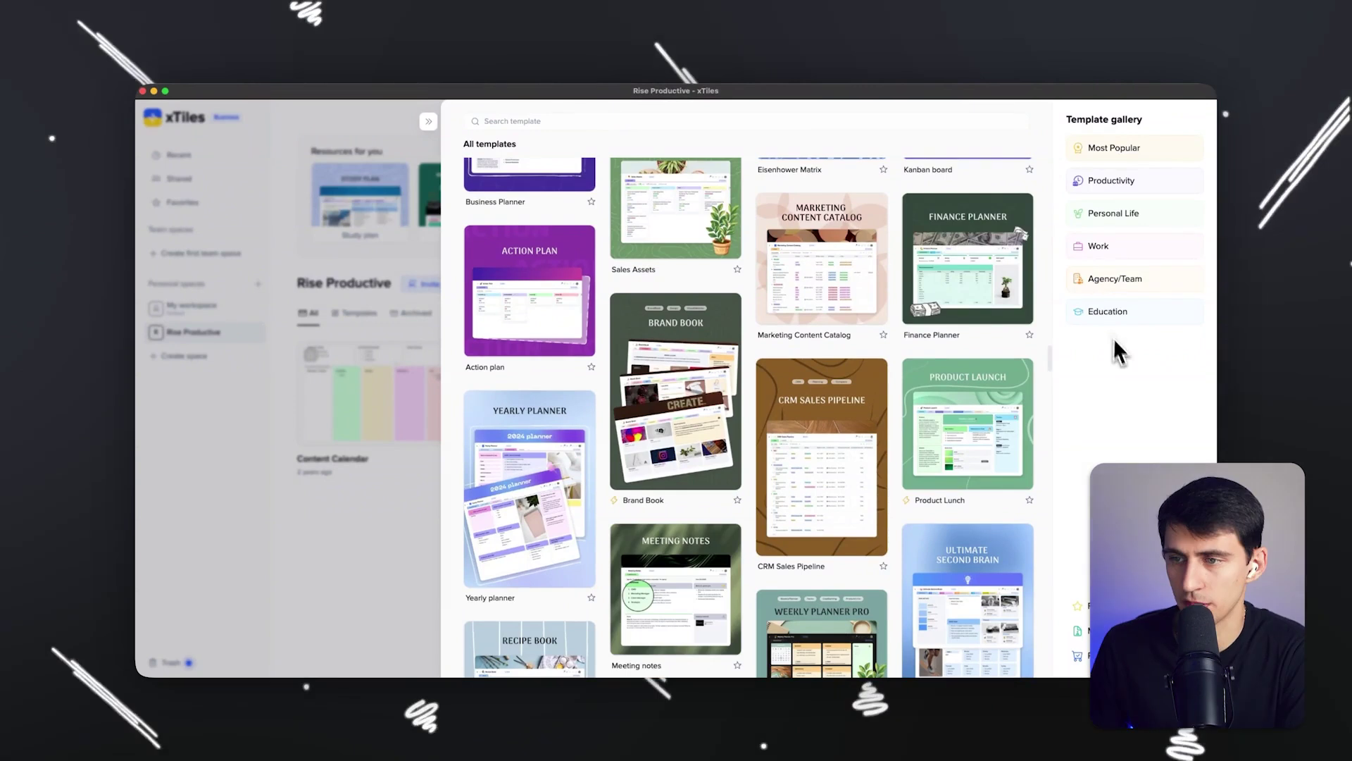
Step: Browse the Productivity, Personal Life, Work, Agency/Team, Most Popular and Education templates, ending on Favorites
click(1112, 181)
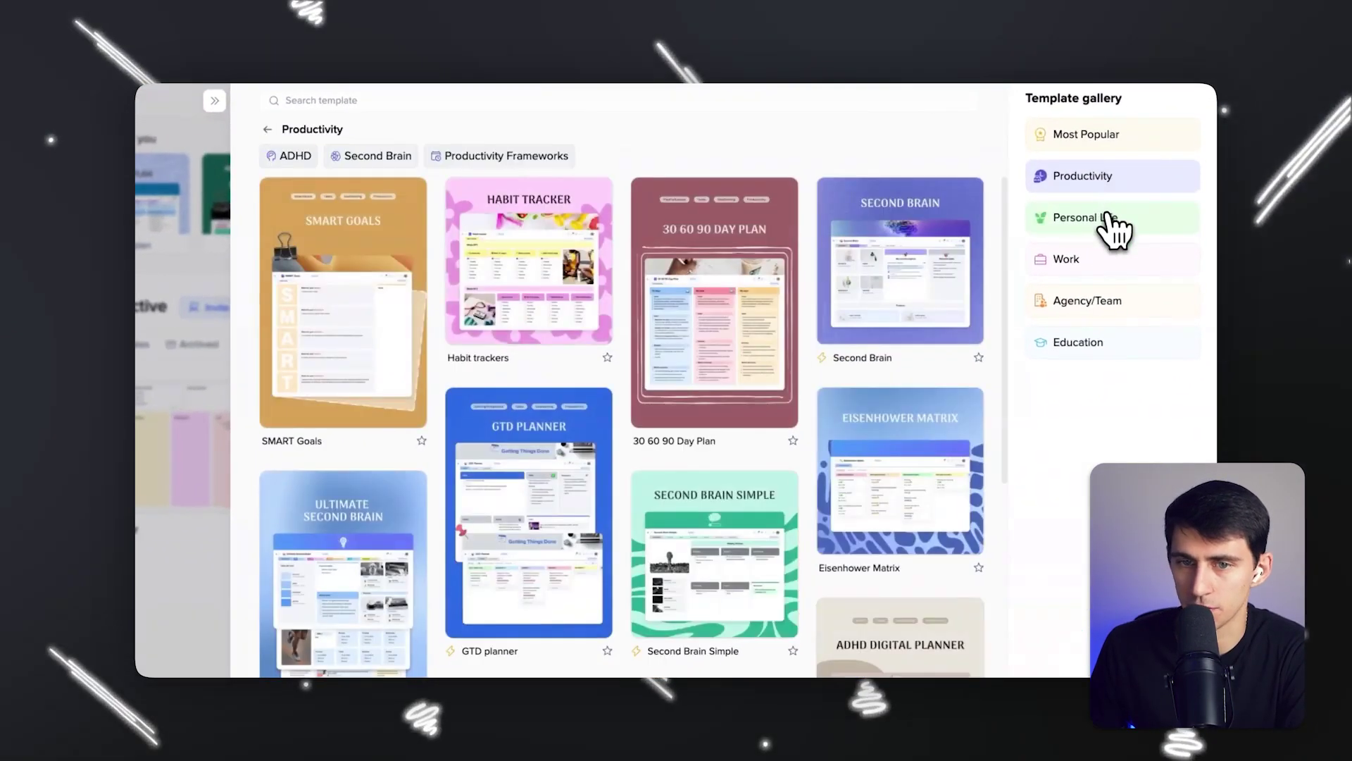
click(1107, 217)
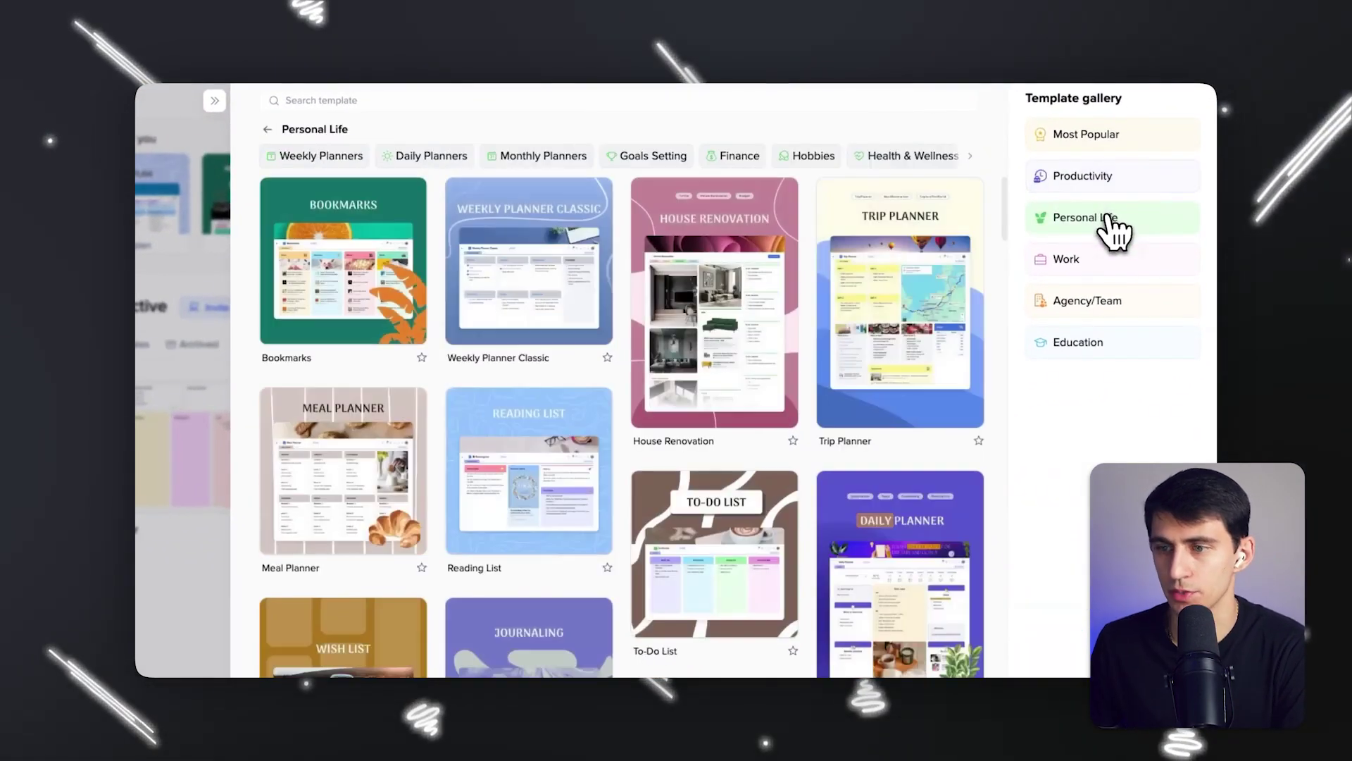
click(1115, 262)
click(1129, 303)
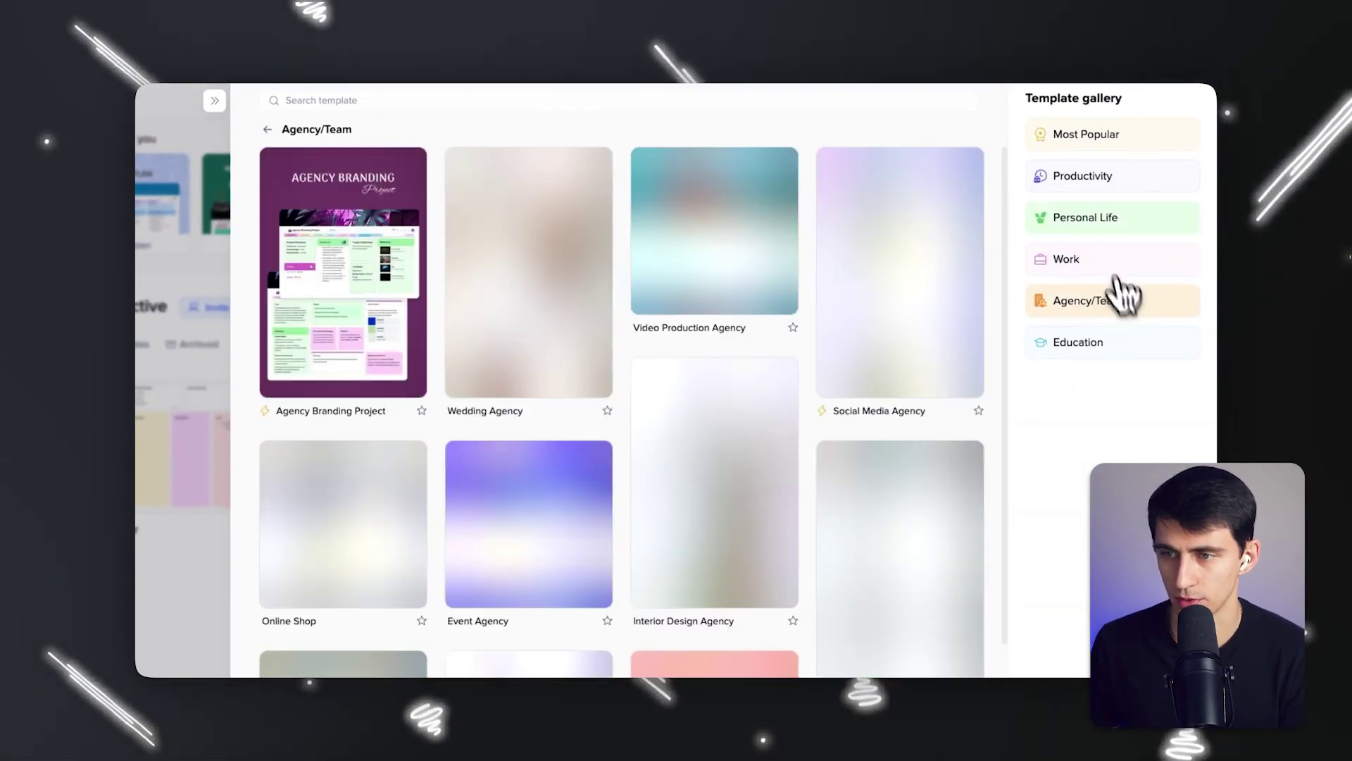
click(1102, 217)
click(1094, 173)
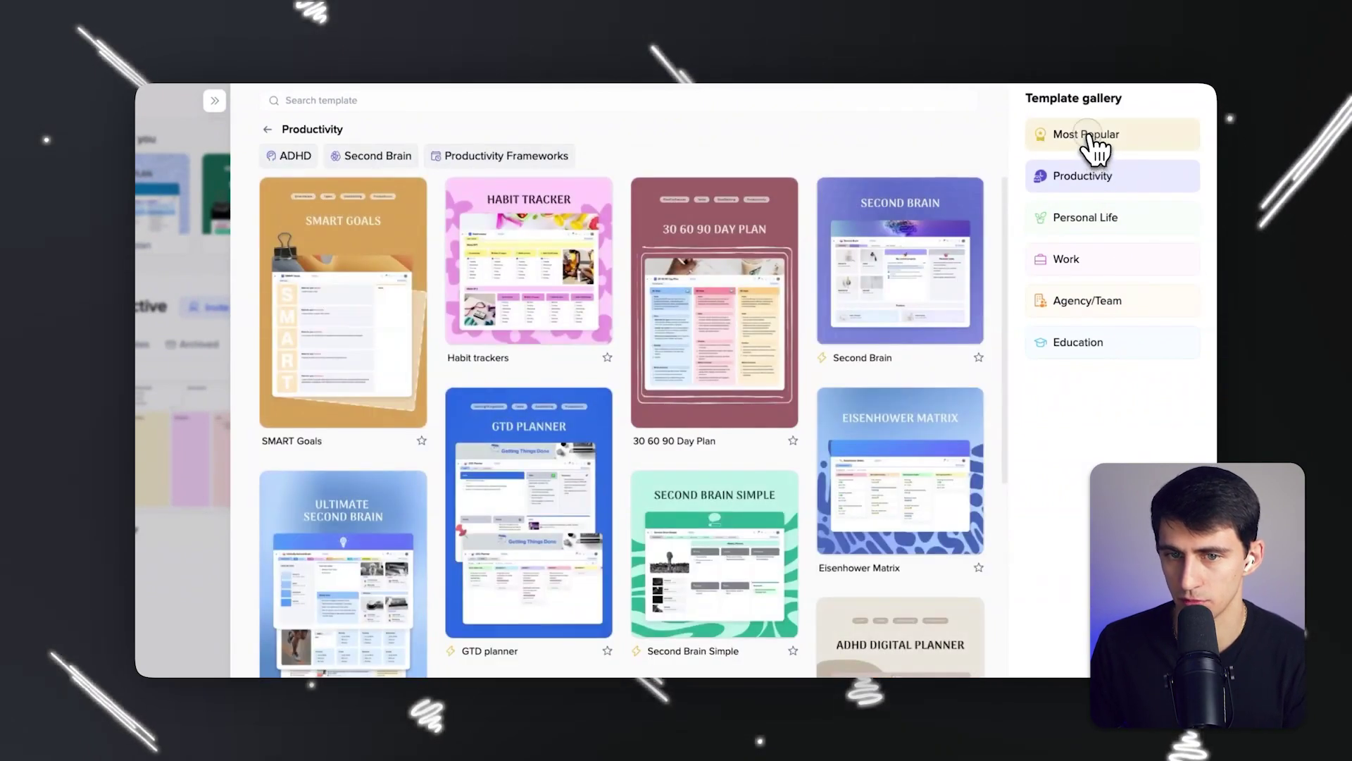
click(1090, 138)
click(1099, 343)
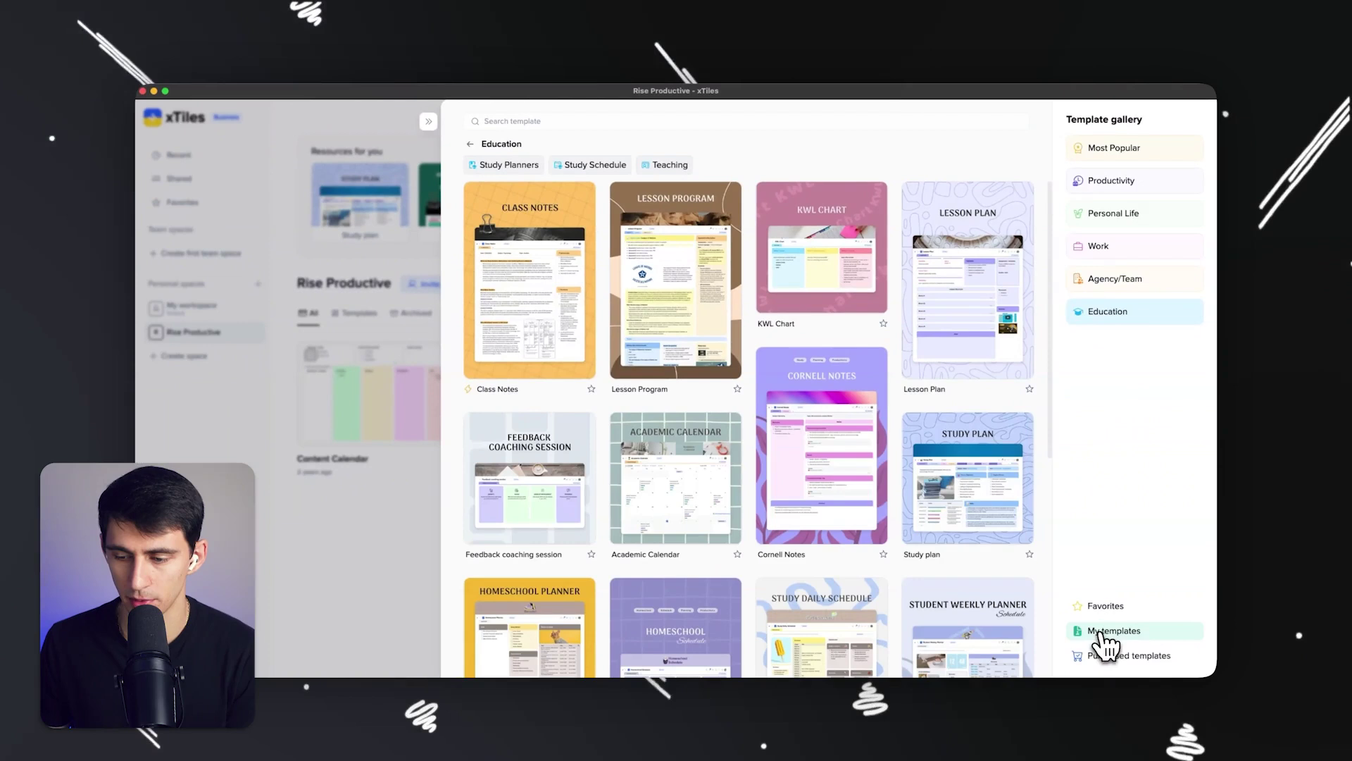
click(1102, 612)
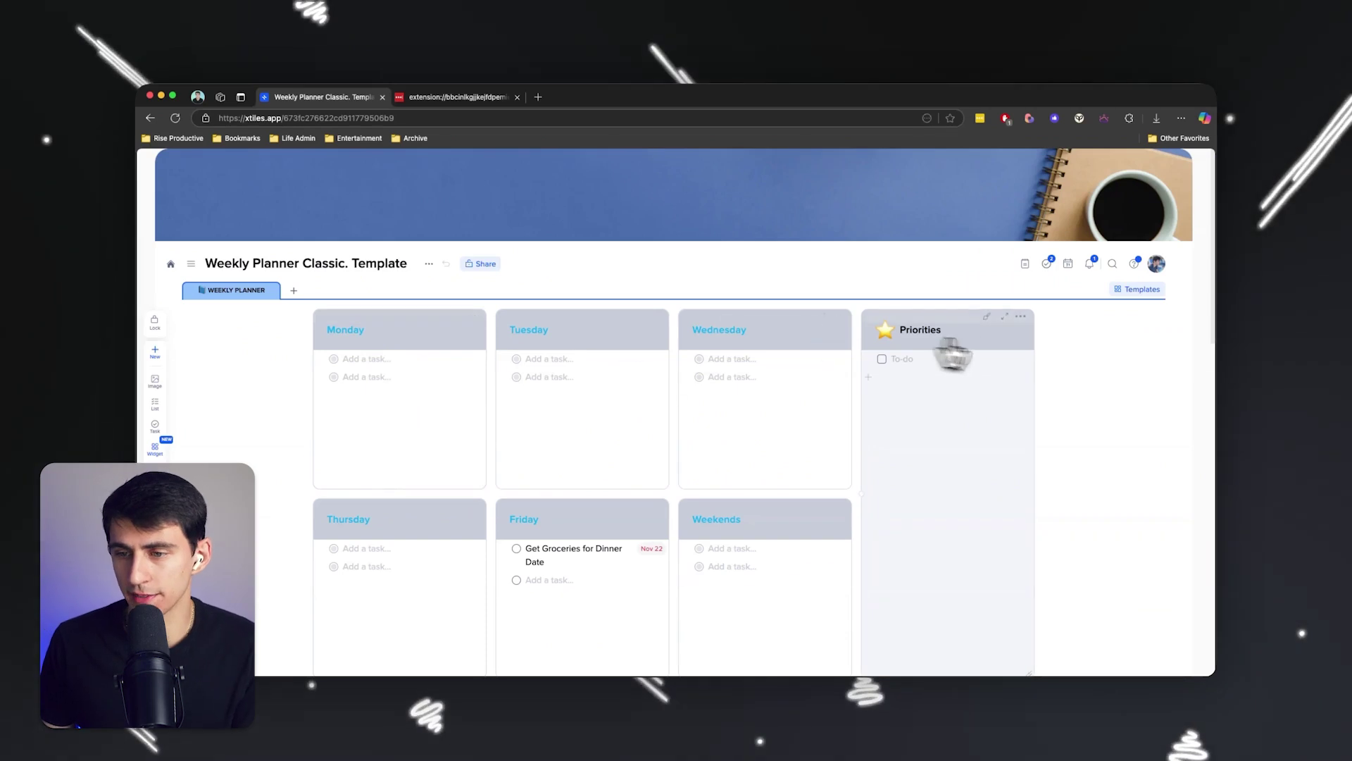
Step: Try star icon layouts and title sizes on the Priorities tile, keeping the heading beside the star
click(1022, 319)
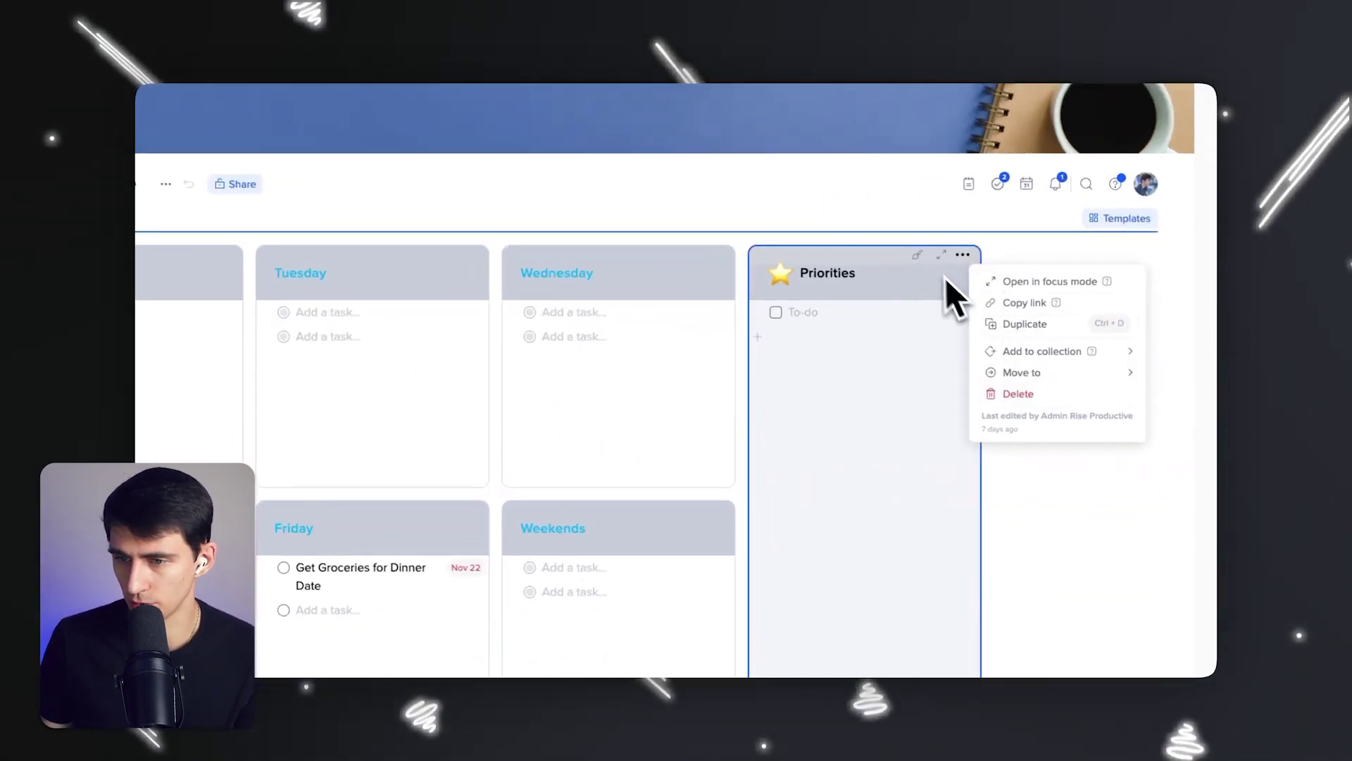
click(920, 258)
click(918, 255)
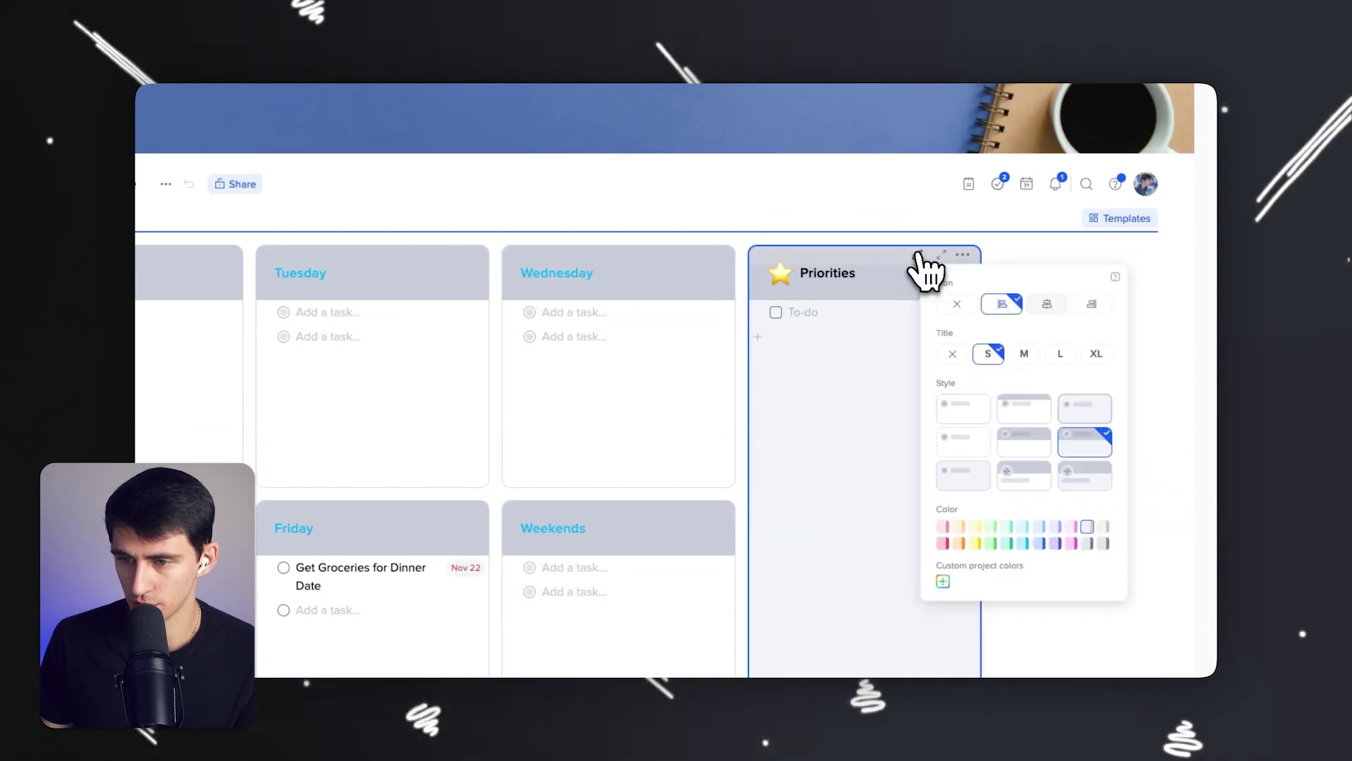
click(1046, 306)
click(1099, 307)
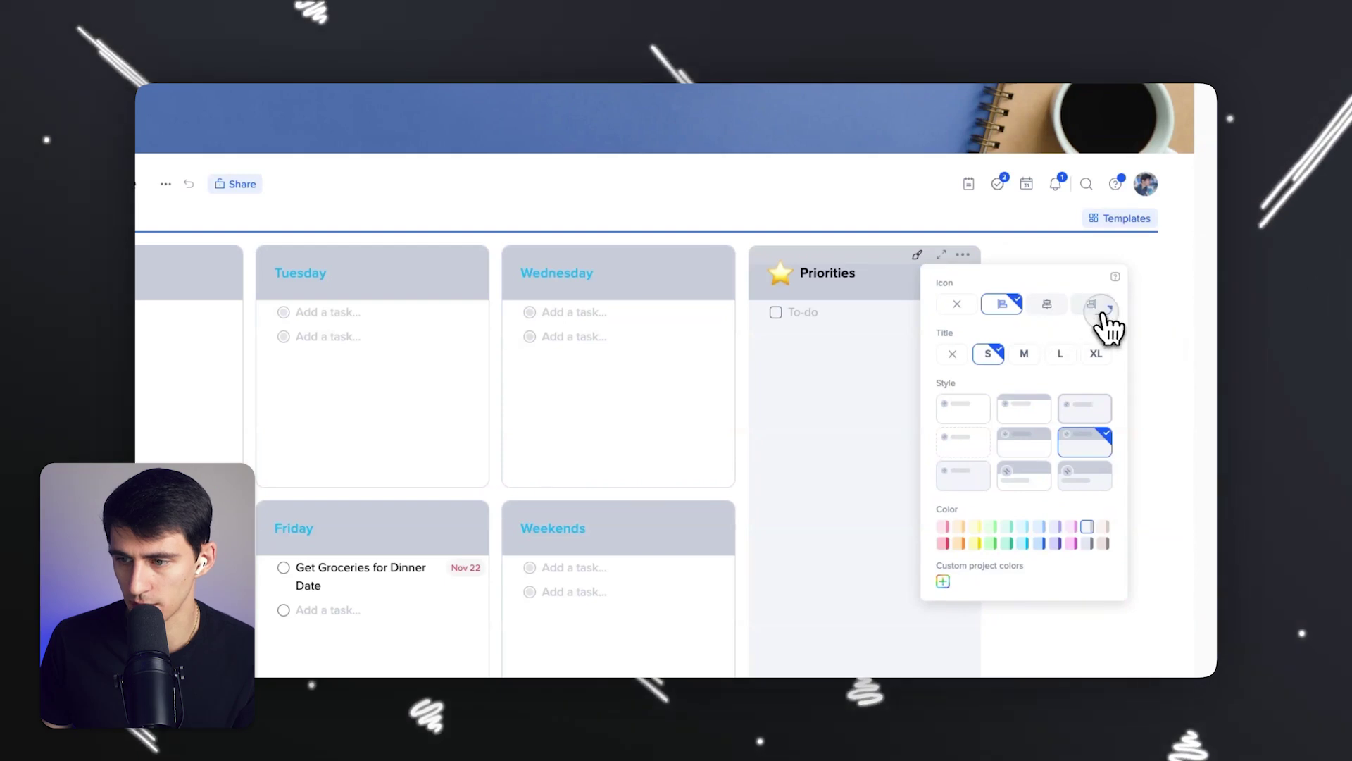
click(1002, 306)
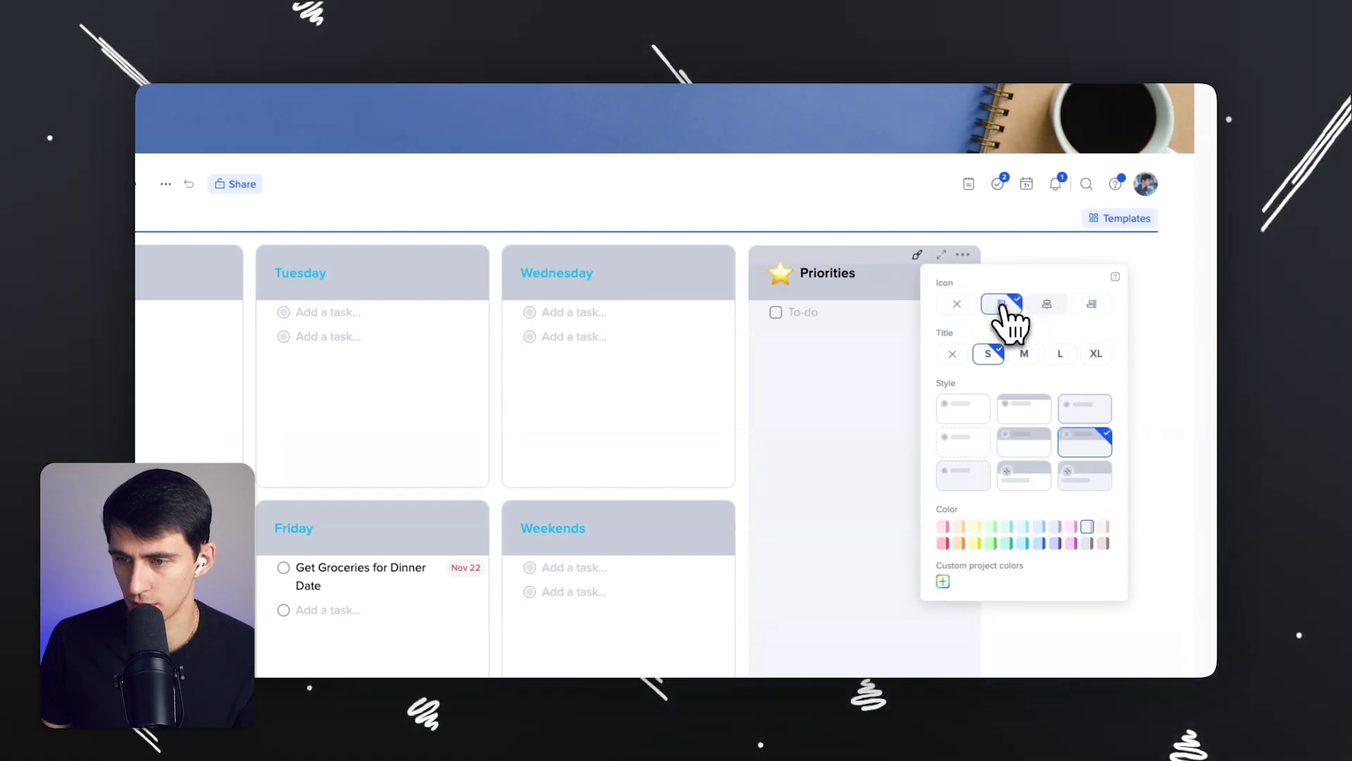
click(1091, 307)
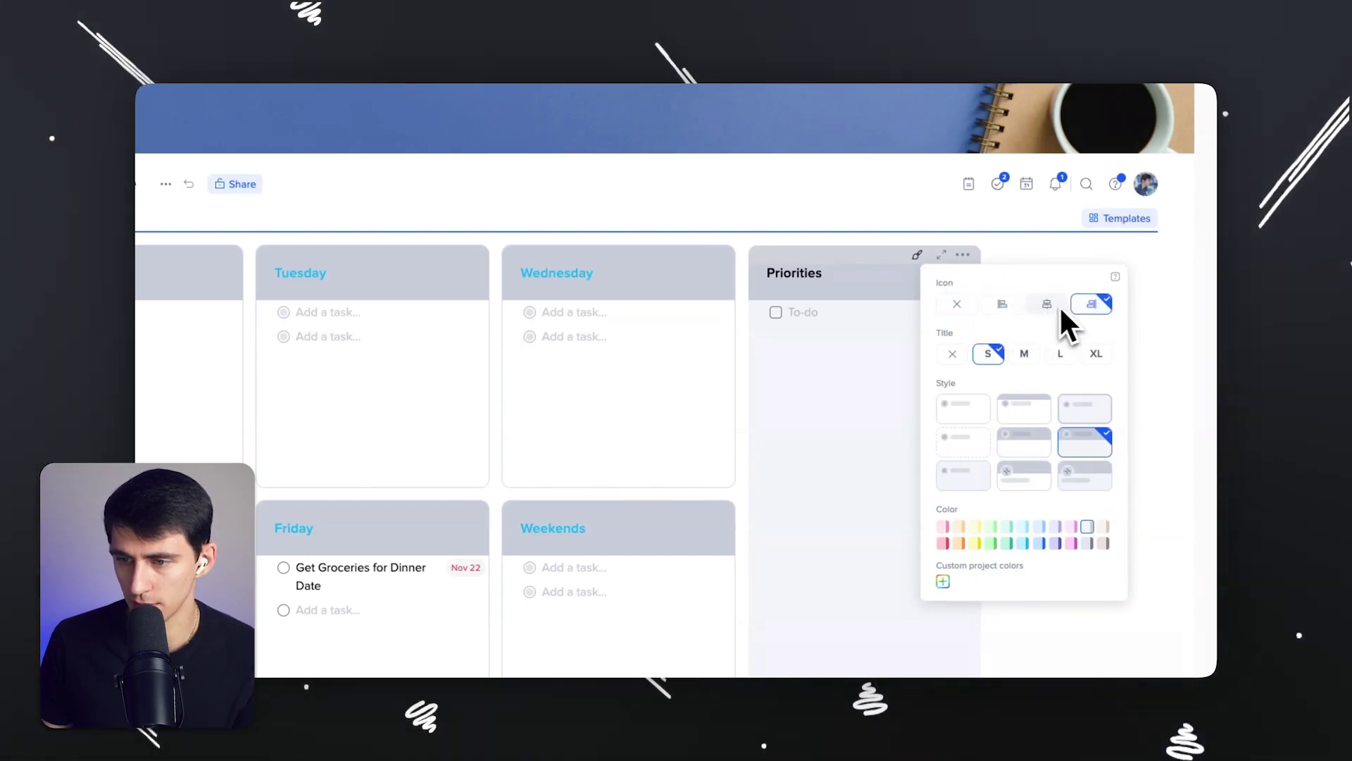
click(954, 355)
click(993, 354)
click(1024, 354)
click(1061, 354)
click(988, 353)
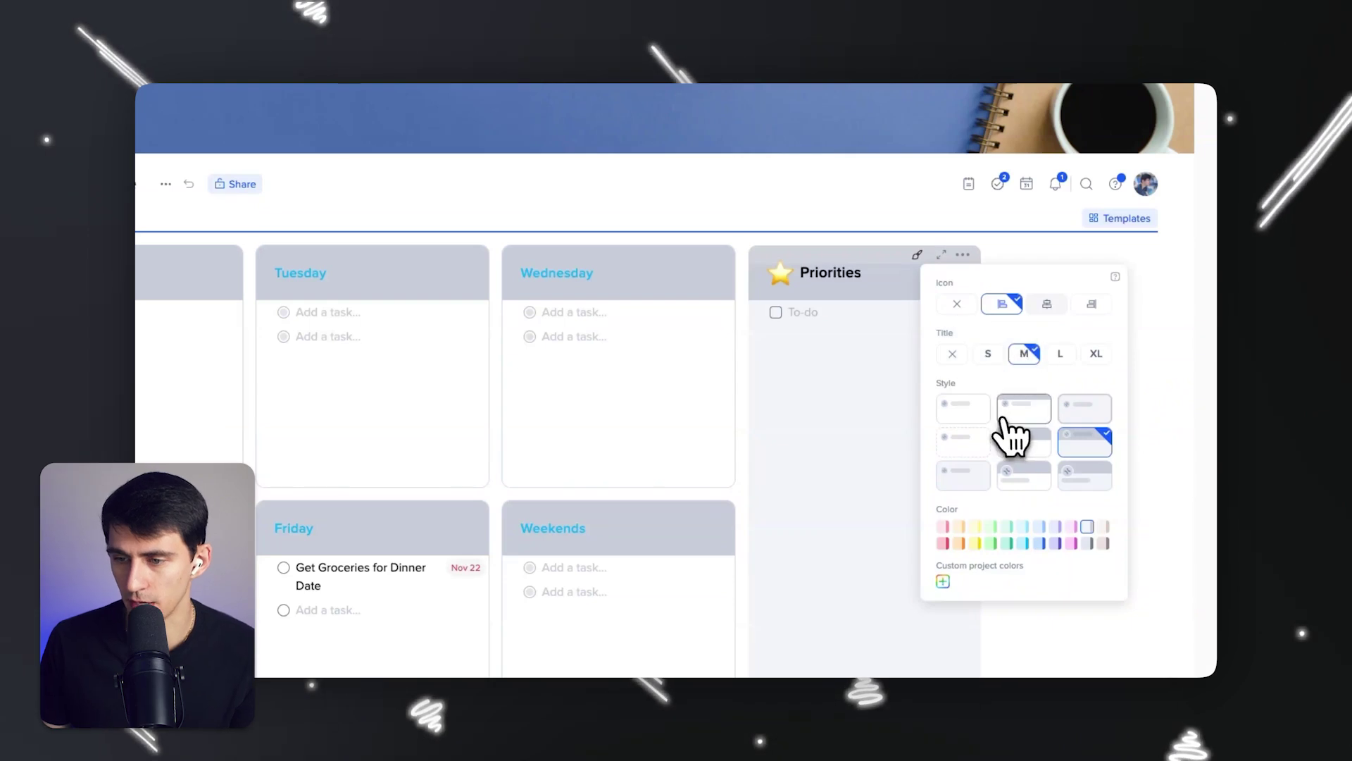
Step: Give the Priorities tile a header style with a large star above the title and a pink colour
click(1027, 440)
click(1071, 417)
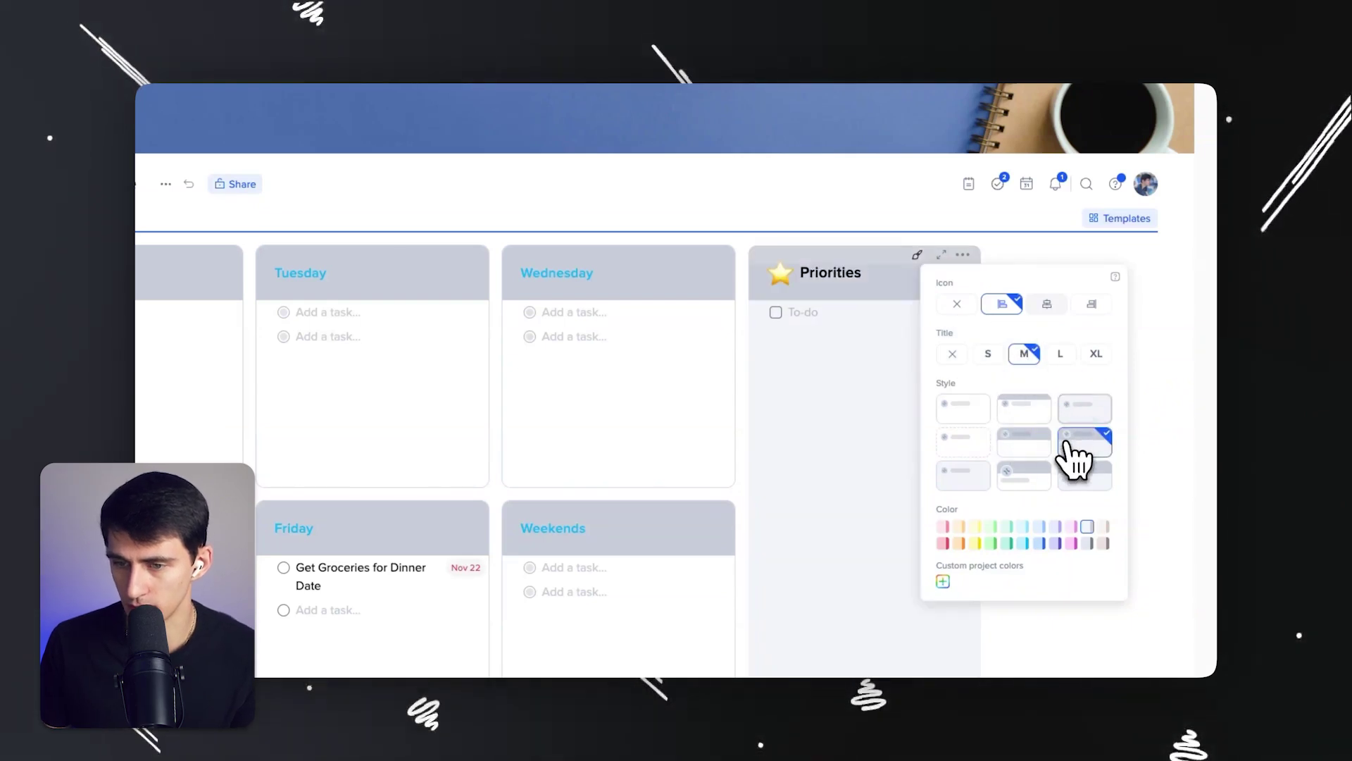
click(1084, 479)
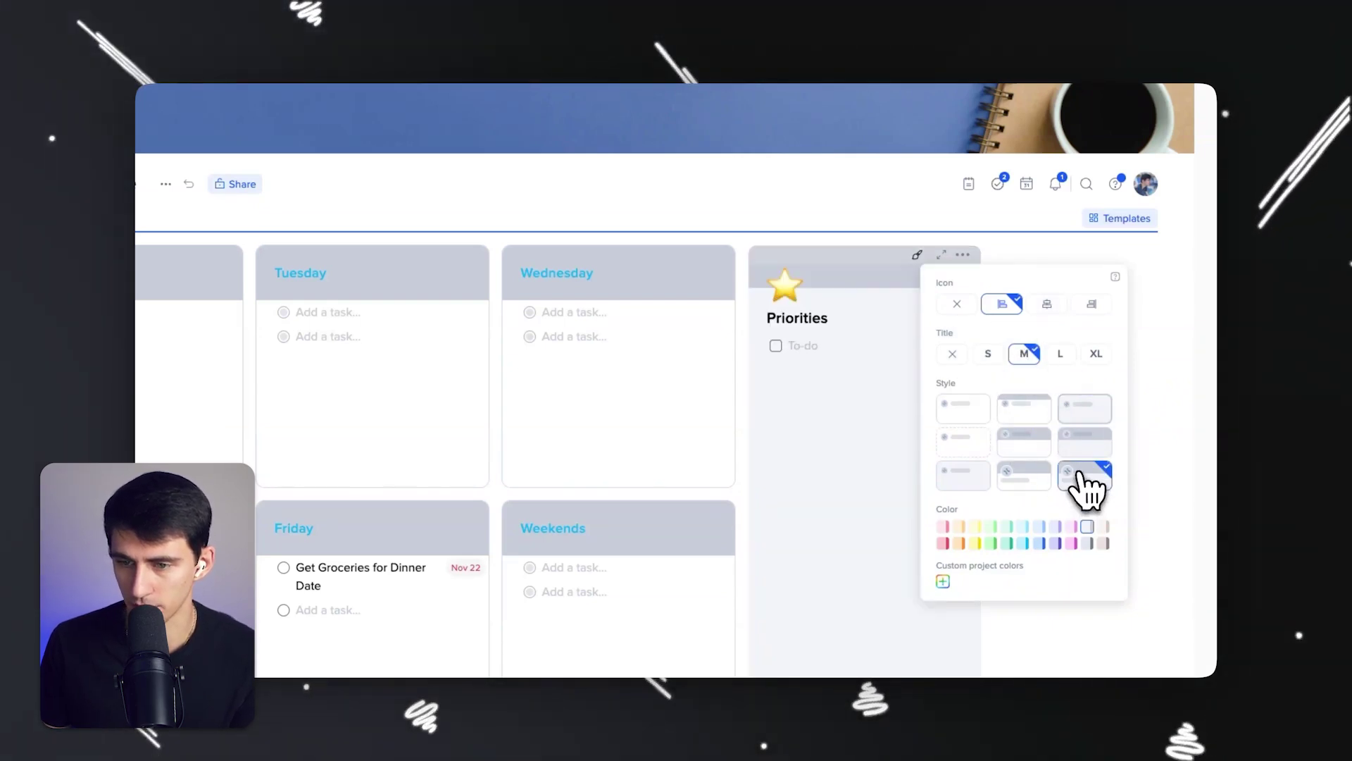
click(1086, 544)
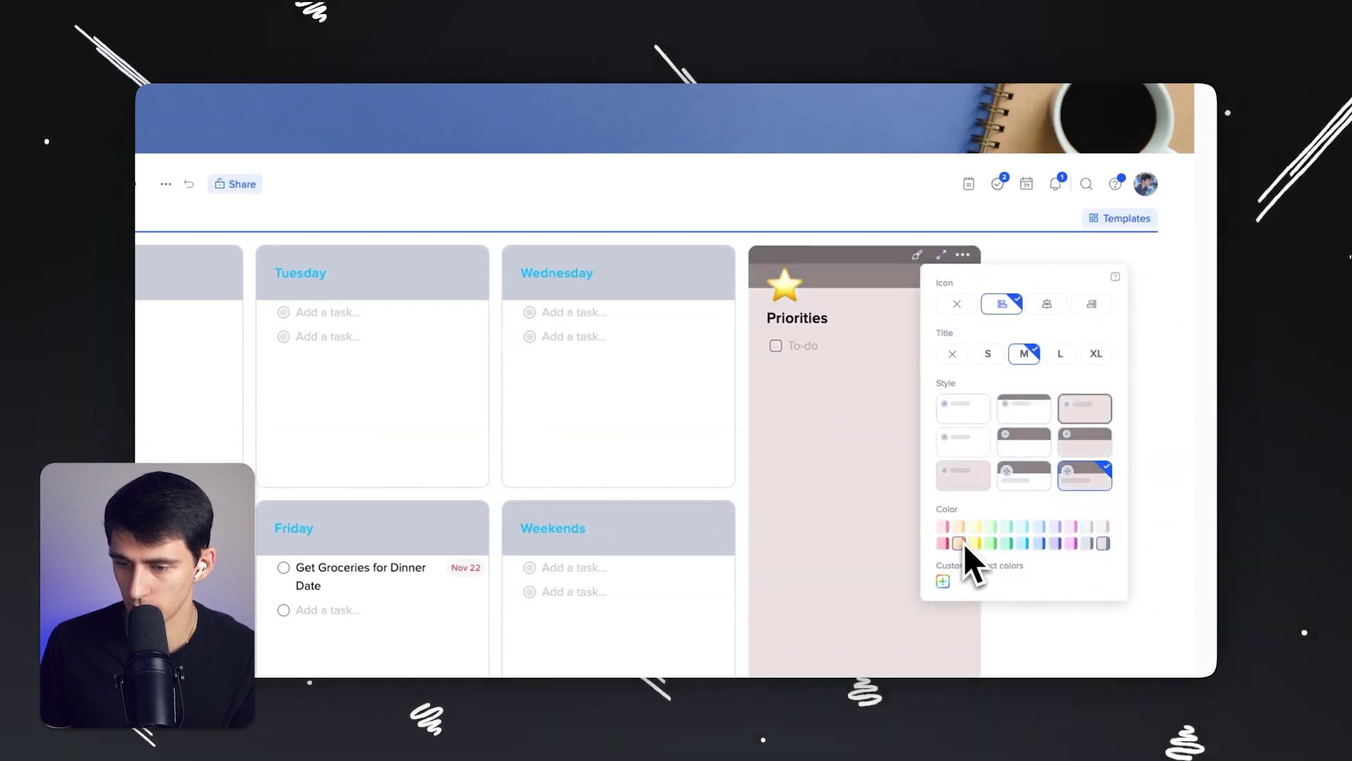
click(943, 544)
click(867, 268)
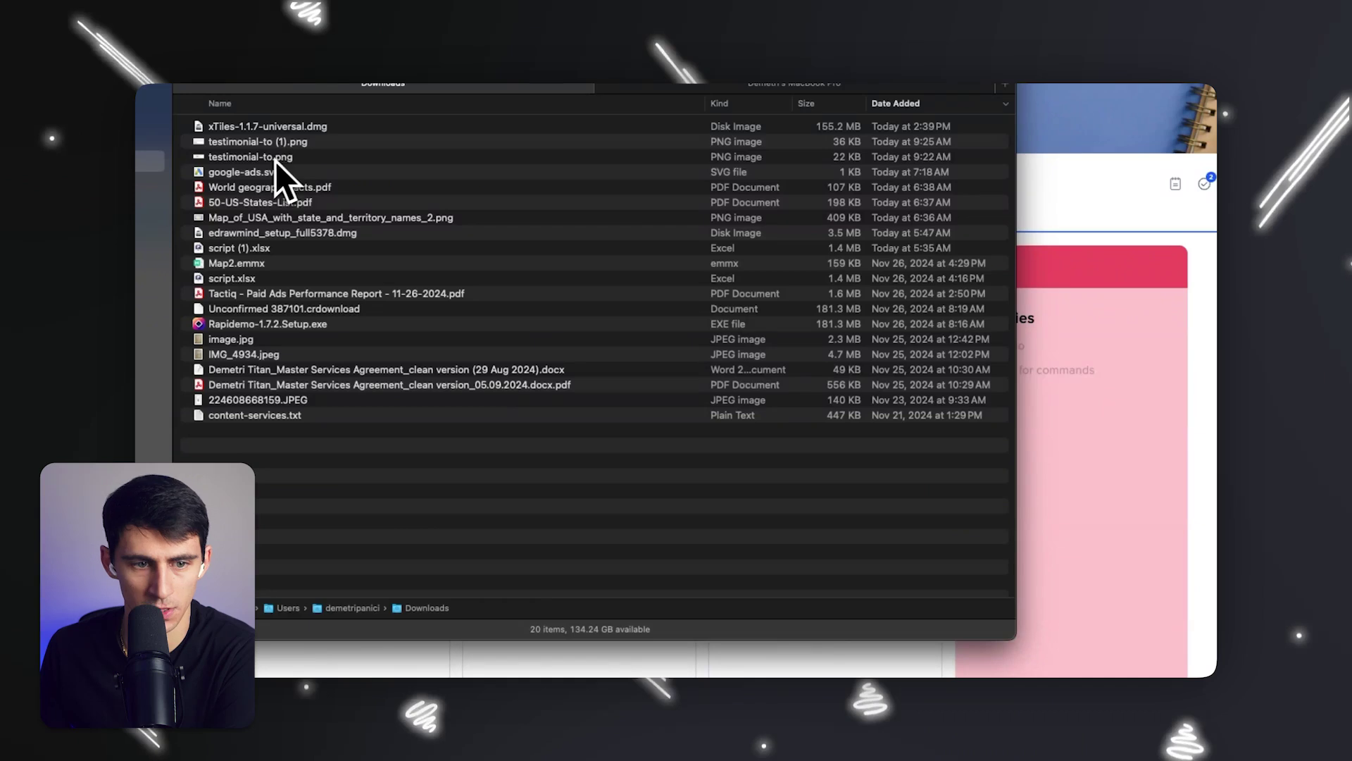
Step: Drop google-ads.svg into Priorities, add the to-do 'Work on a Google Ads Campaign' and resize the image
click(237, 174)
drag(282, 204, 1105, 459)
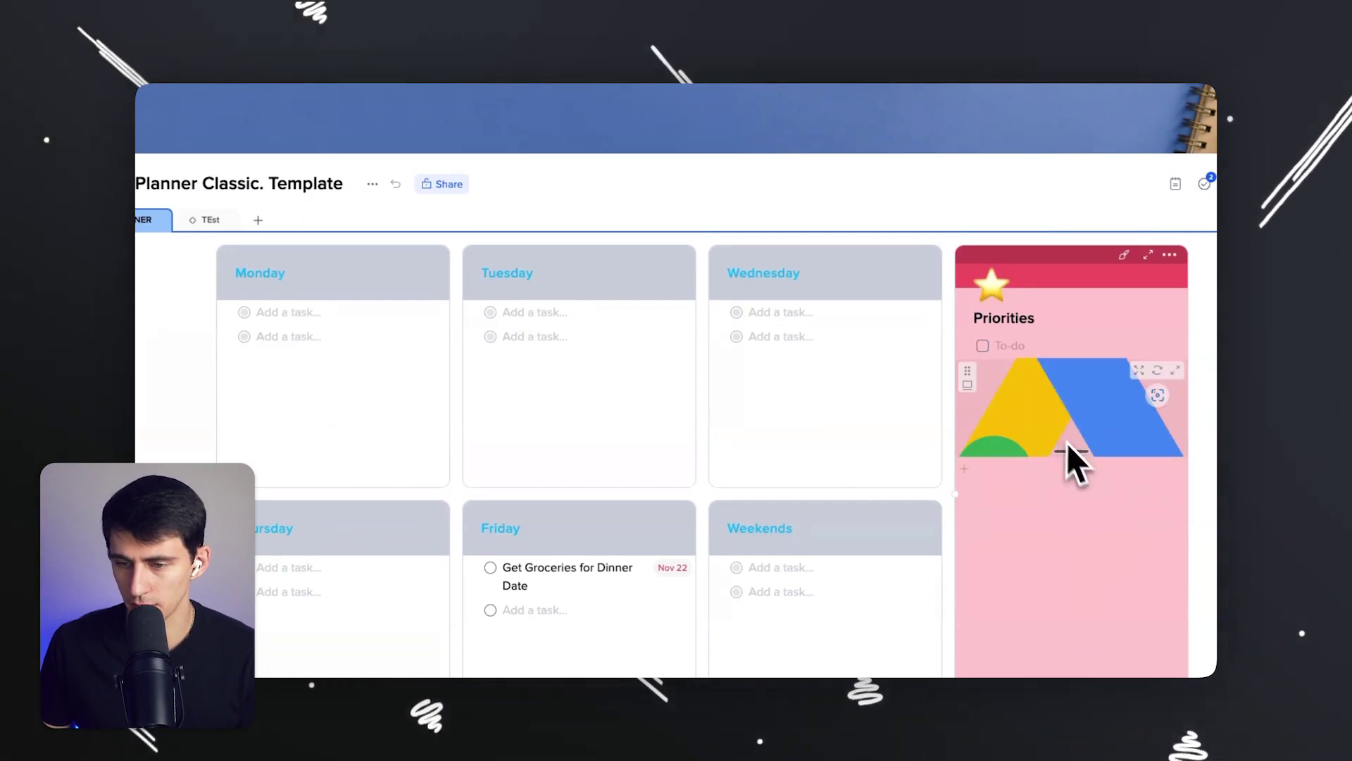
click(1033, 344)
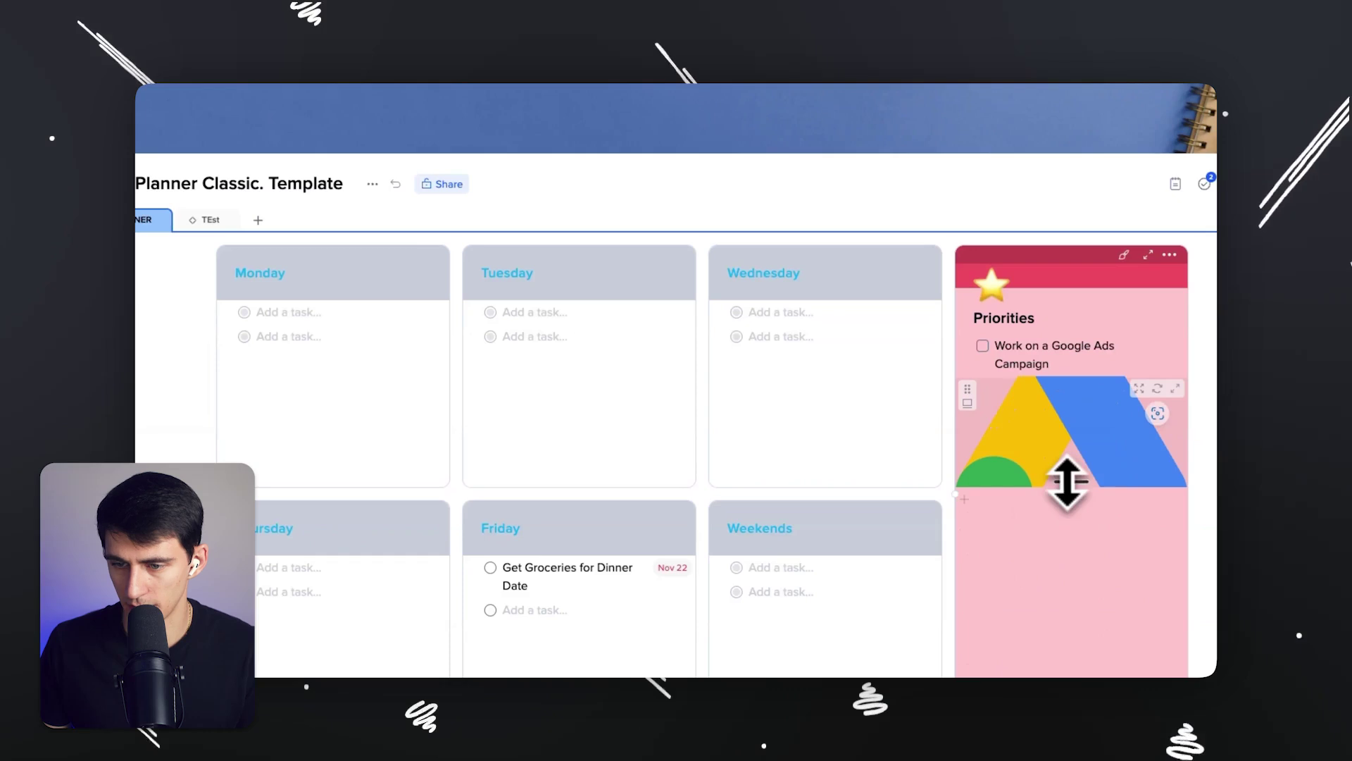
drag(1063, 477, 1063, 454)
scroll(860, 571, down, 3)
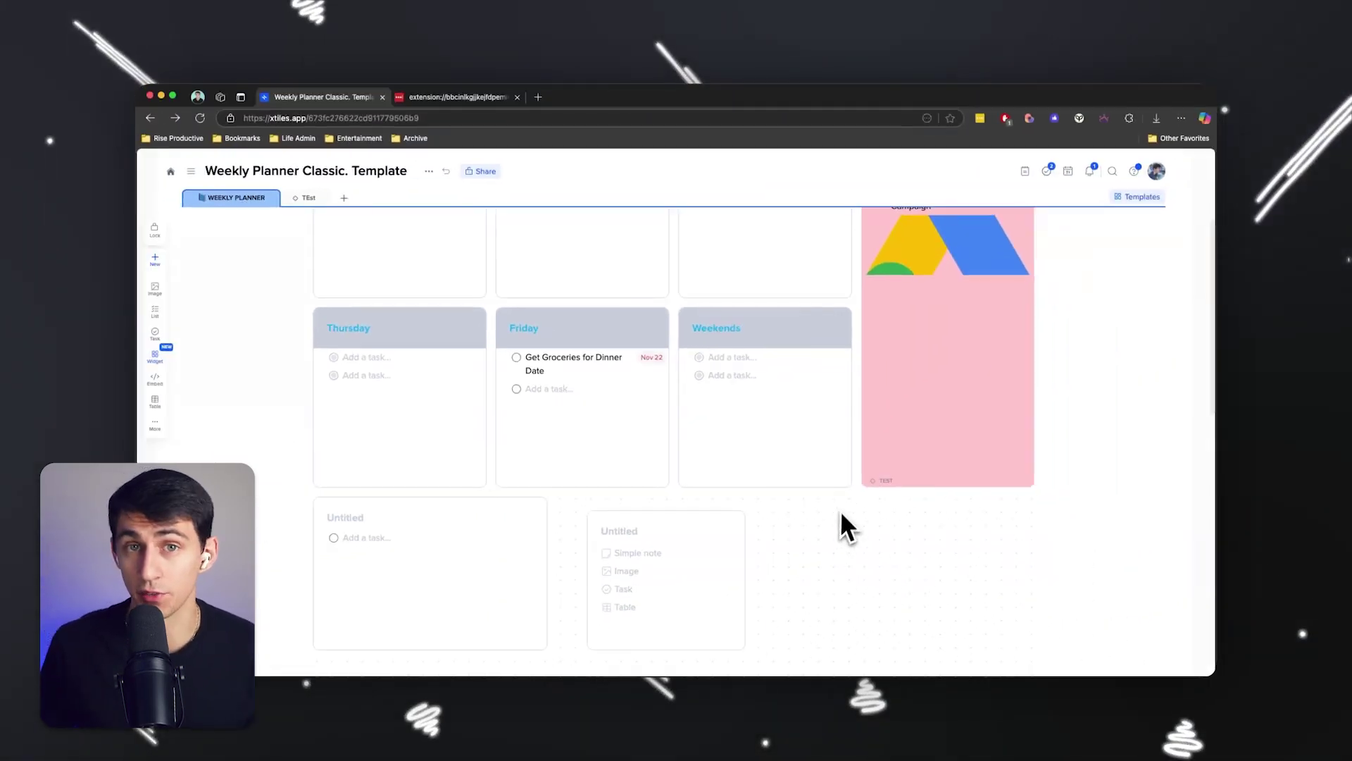
scroll(979, 525, up, 3)
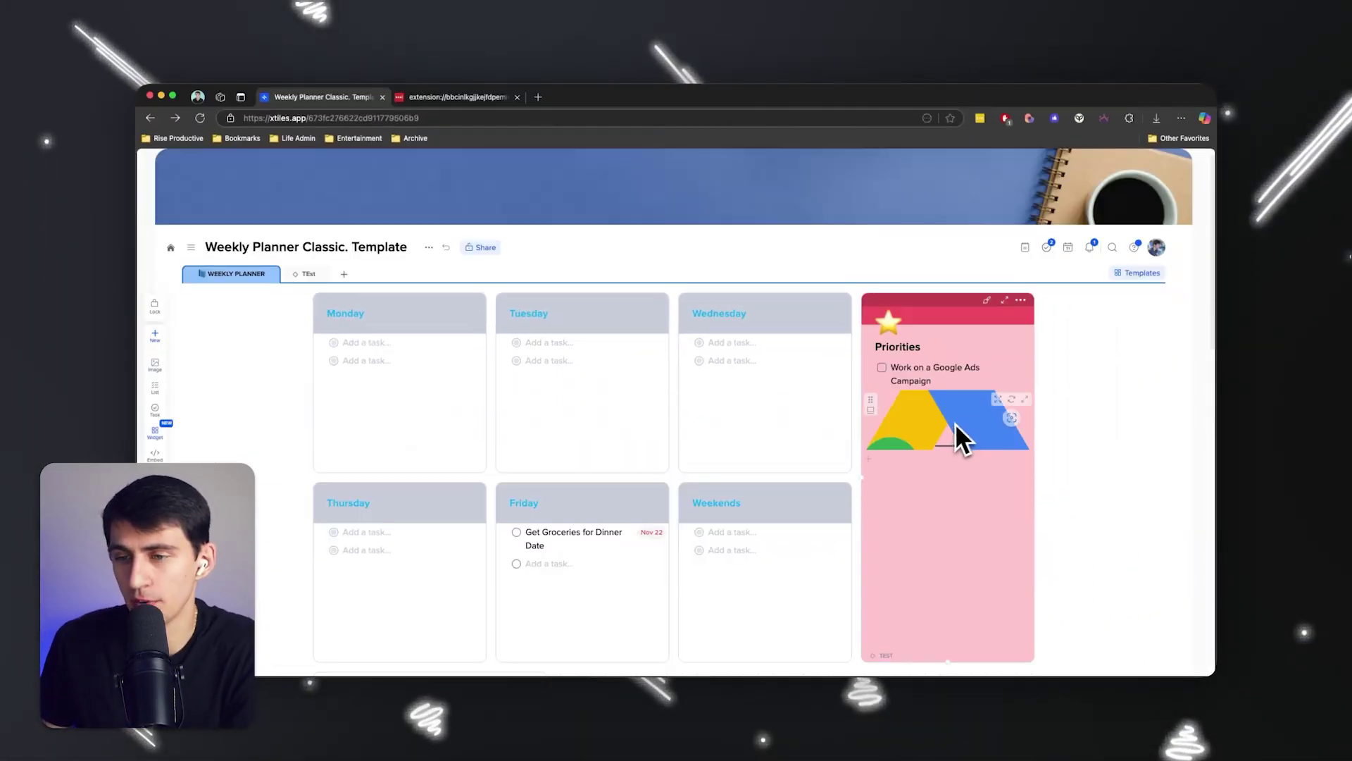
Step: Recolour the Priorities tile with a custom light-blue hue and remove its star icon
click(1021, 300)
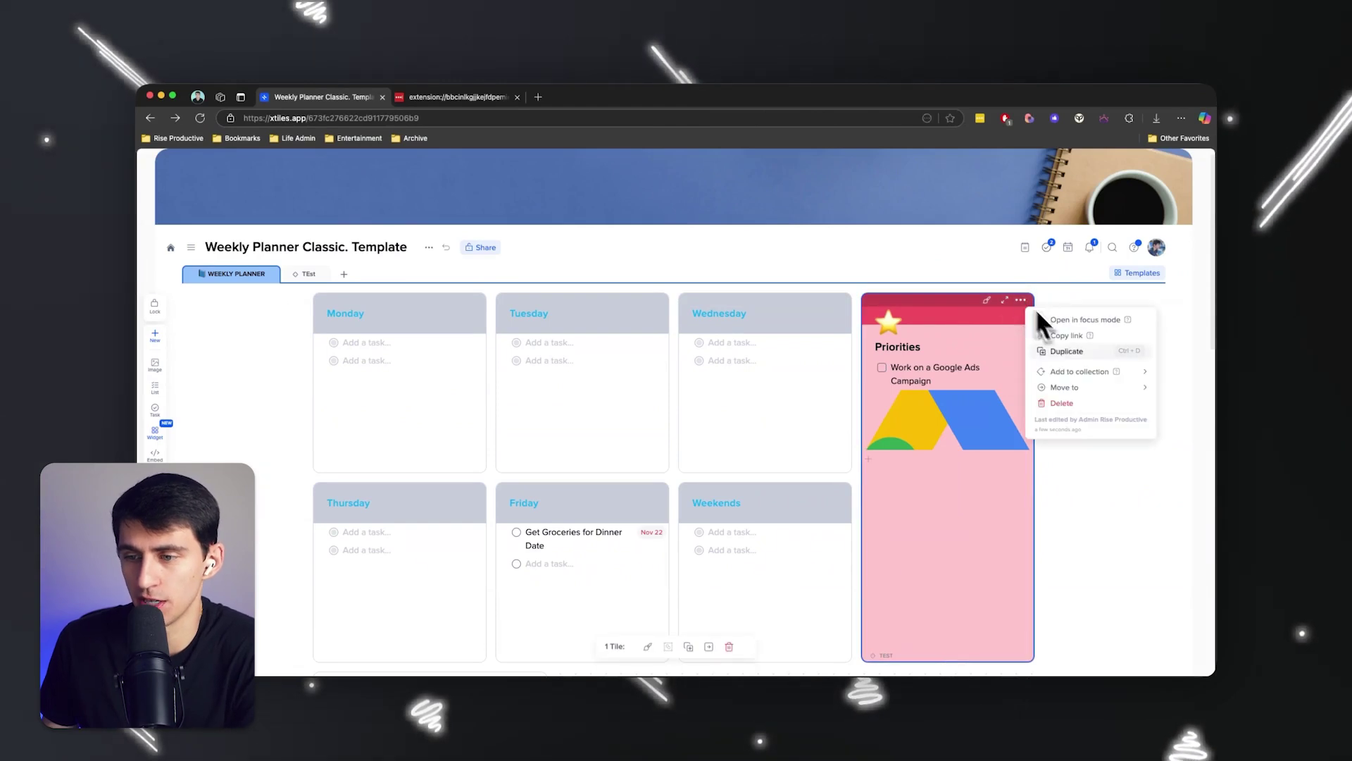
click(988, 301)
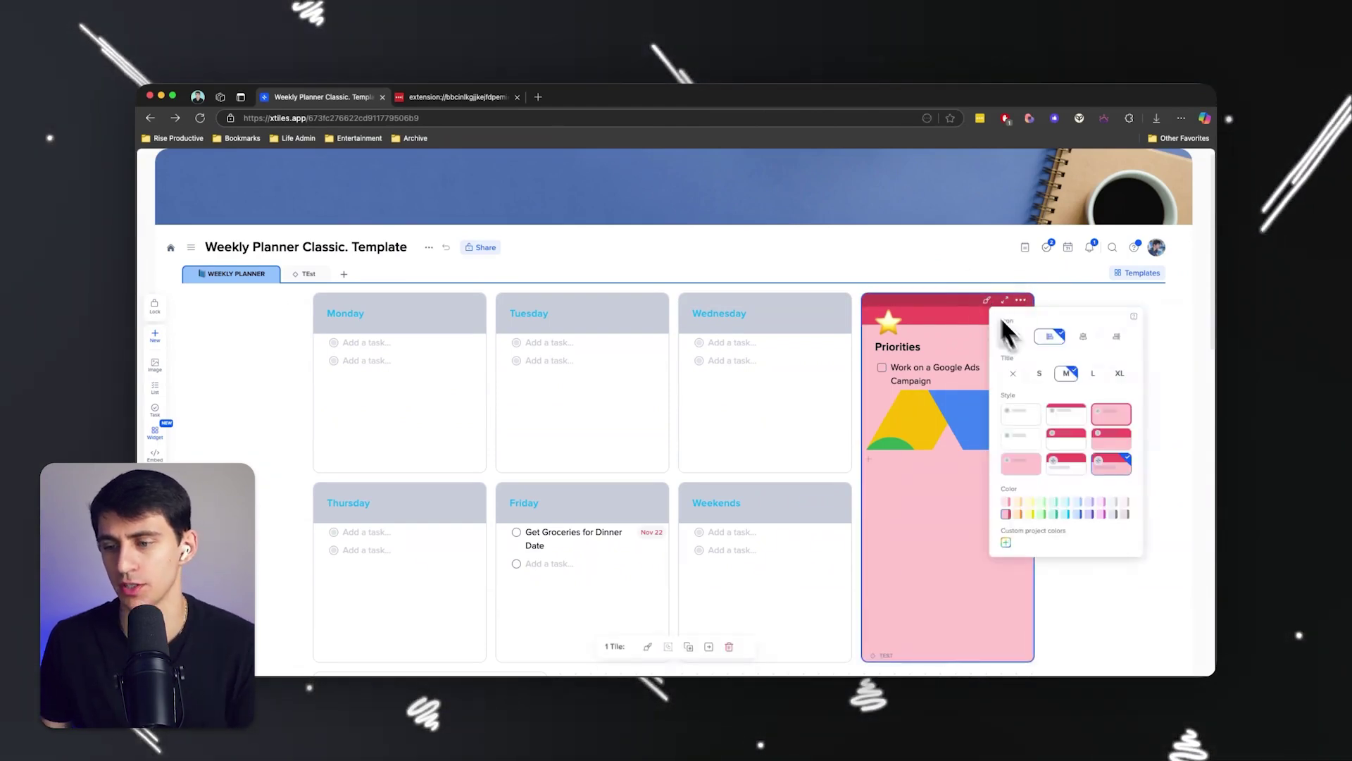
click(1006, 543)
drag(1068, 559, 1121, 539)
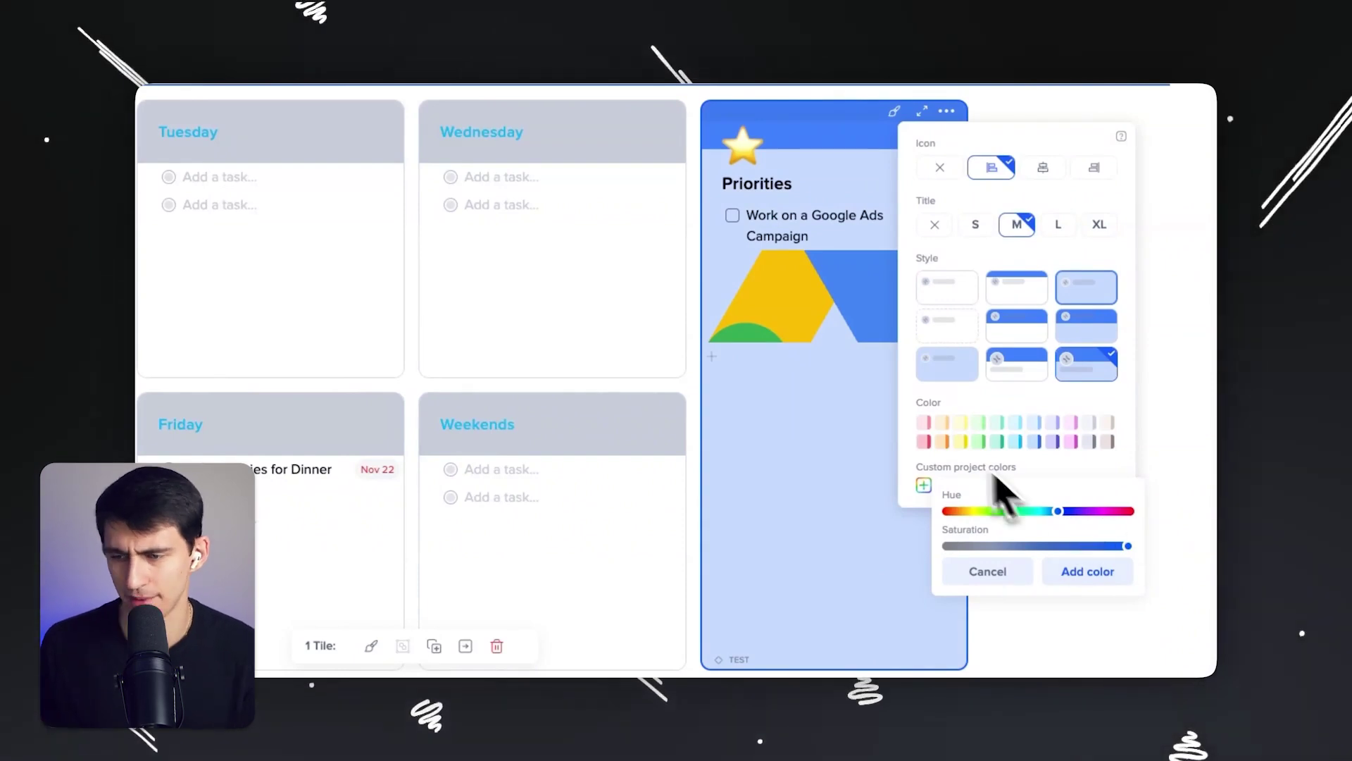
key(Escape)
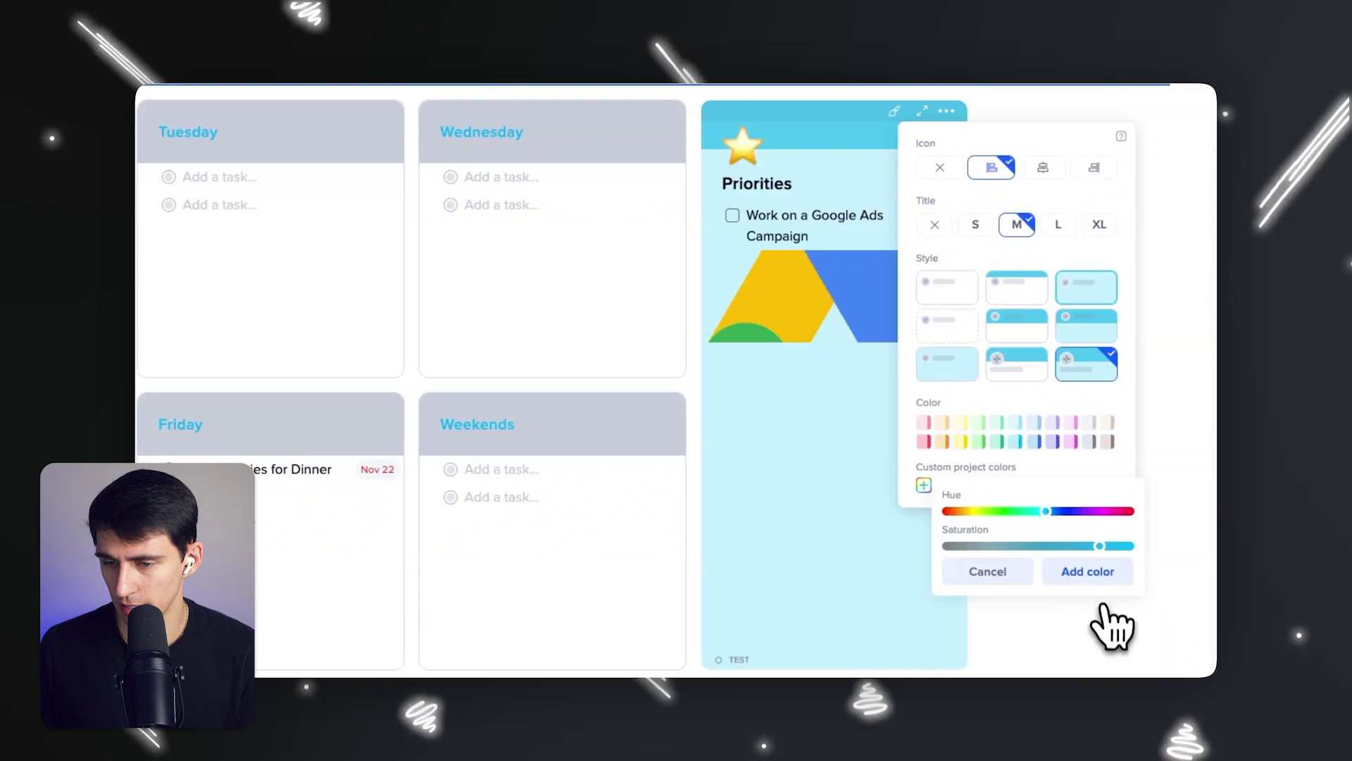
click(1113, 629)
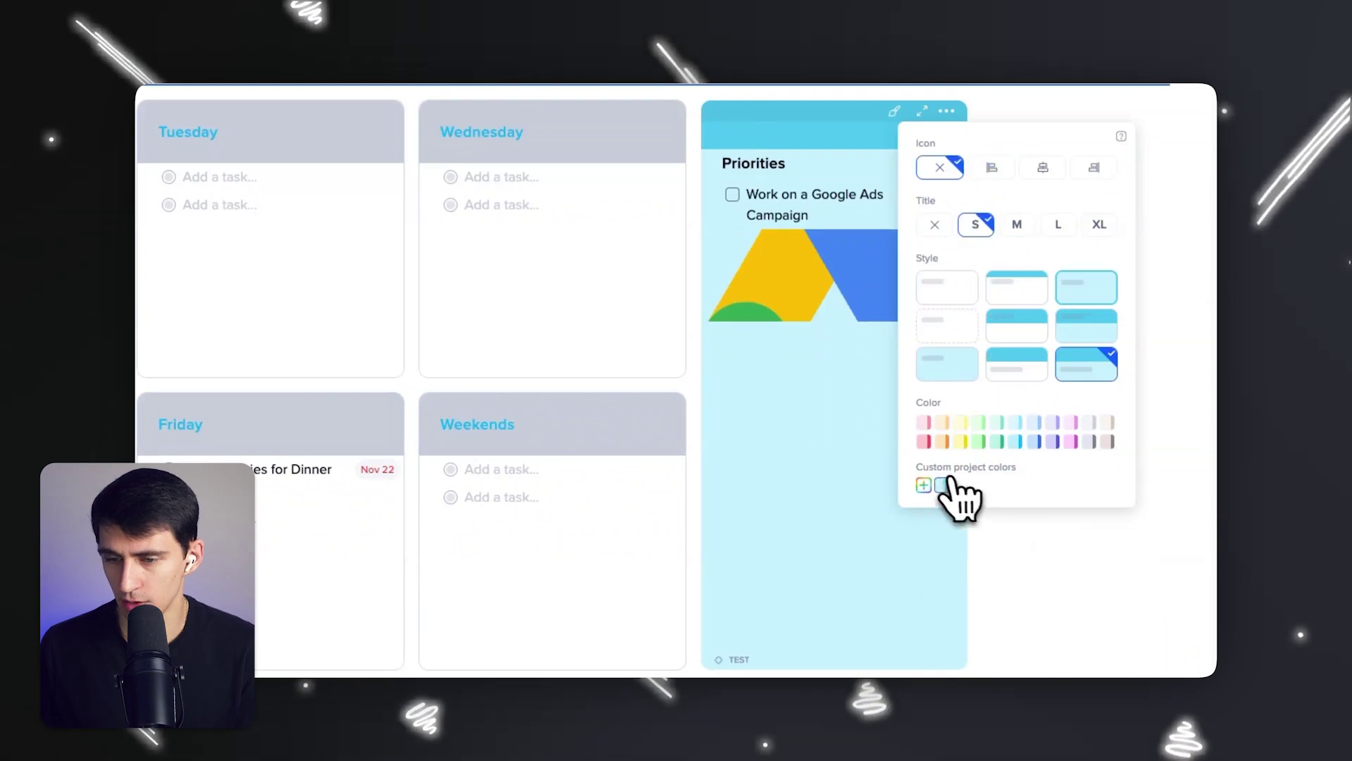
click(845, 437)
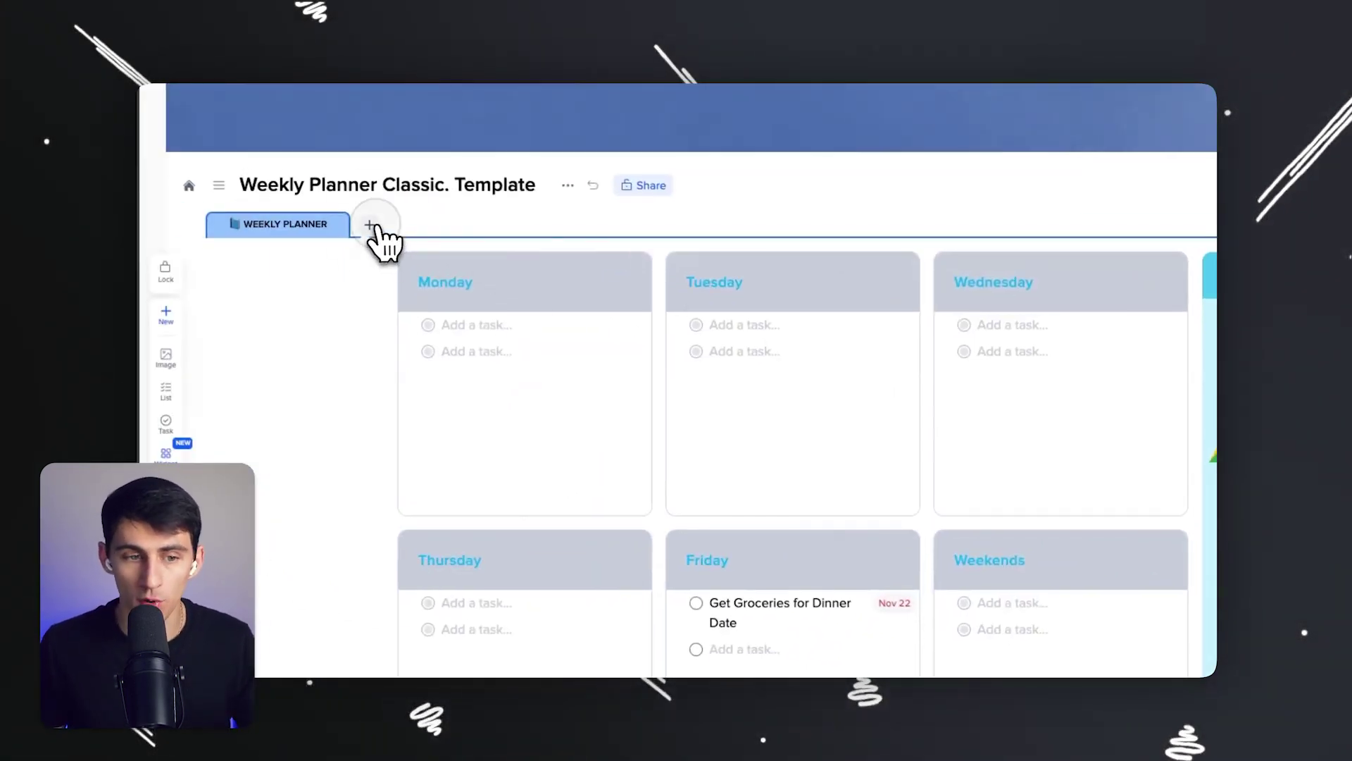
click(370, 225)
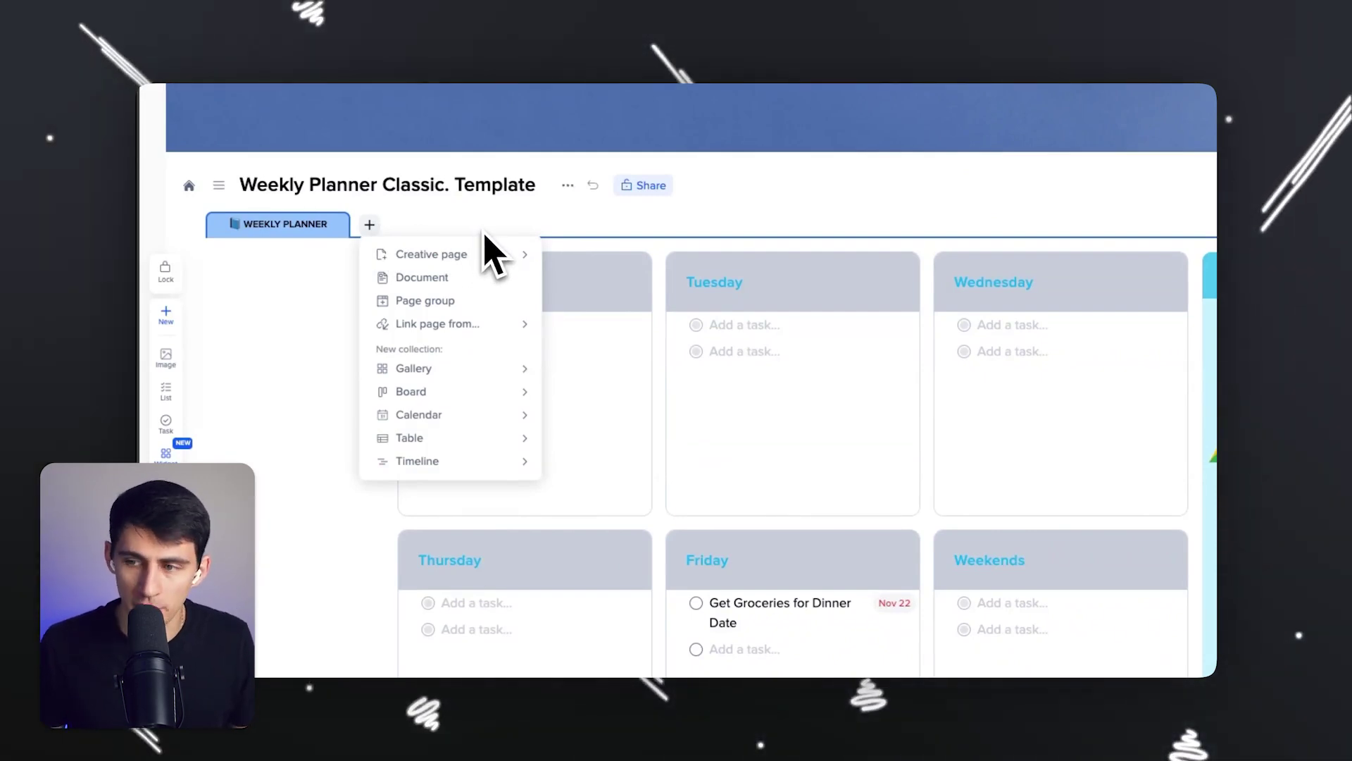
Step: Create a blank creative page and add the pre-filled Monthly Planner template as a new tab
click(513, 224)
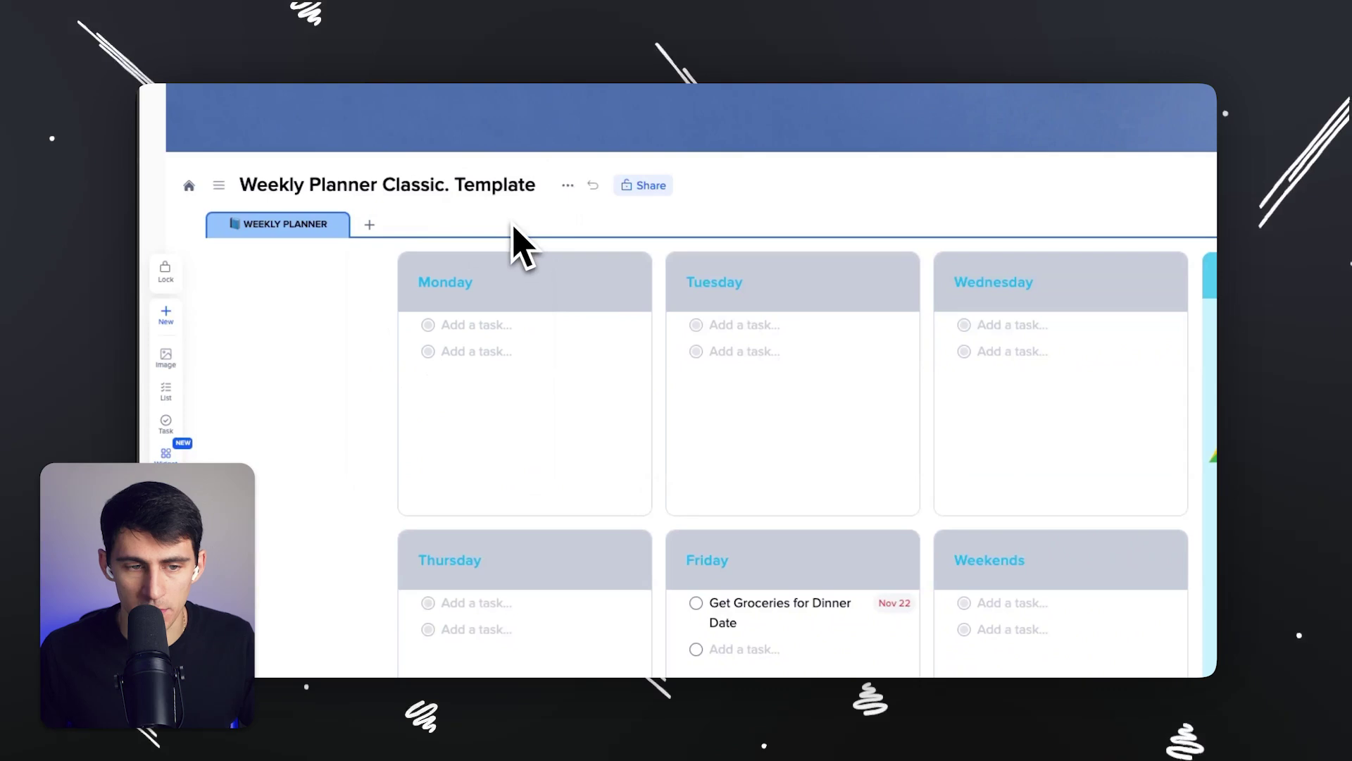
click(371, 225)
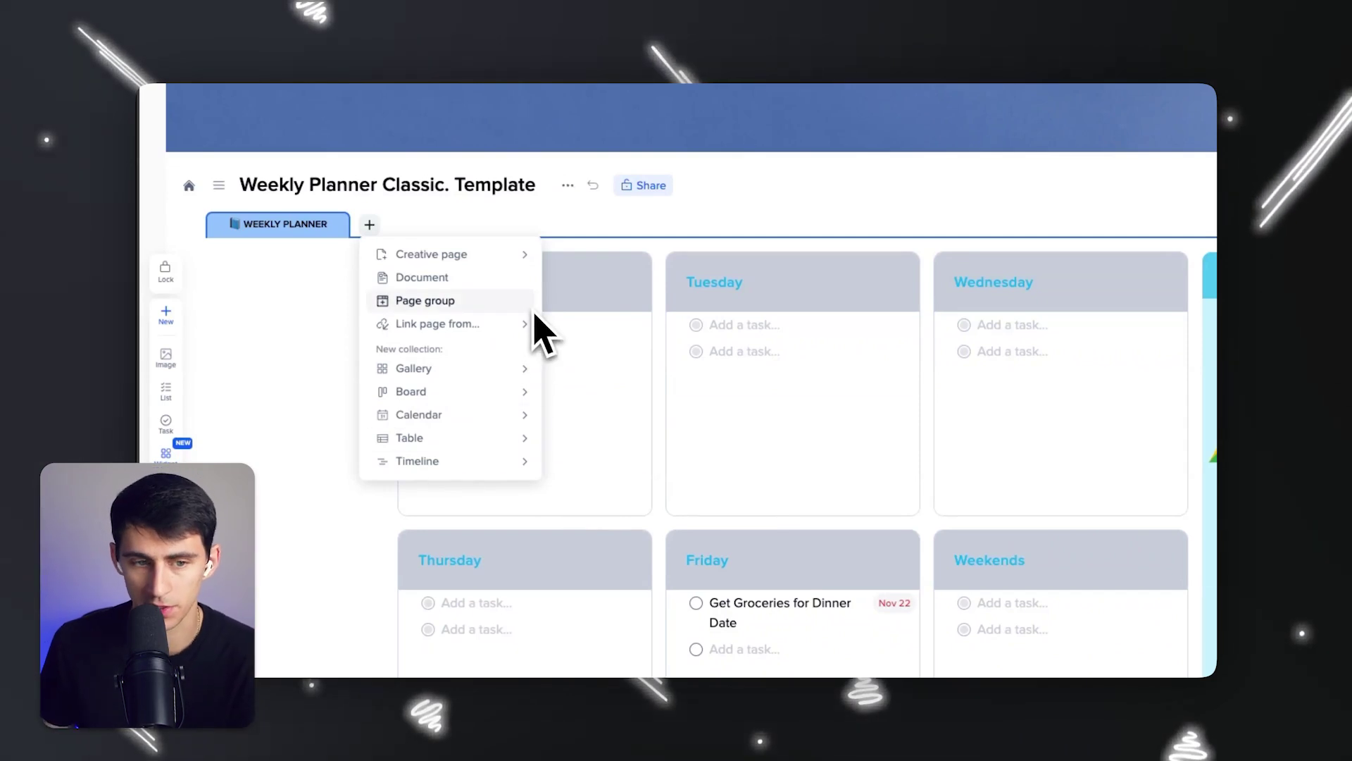
mouse_move(509, 265)
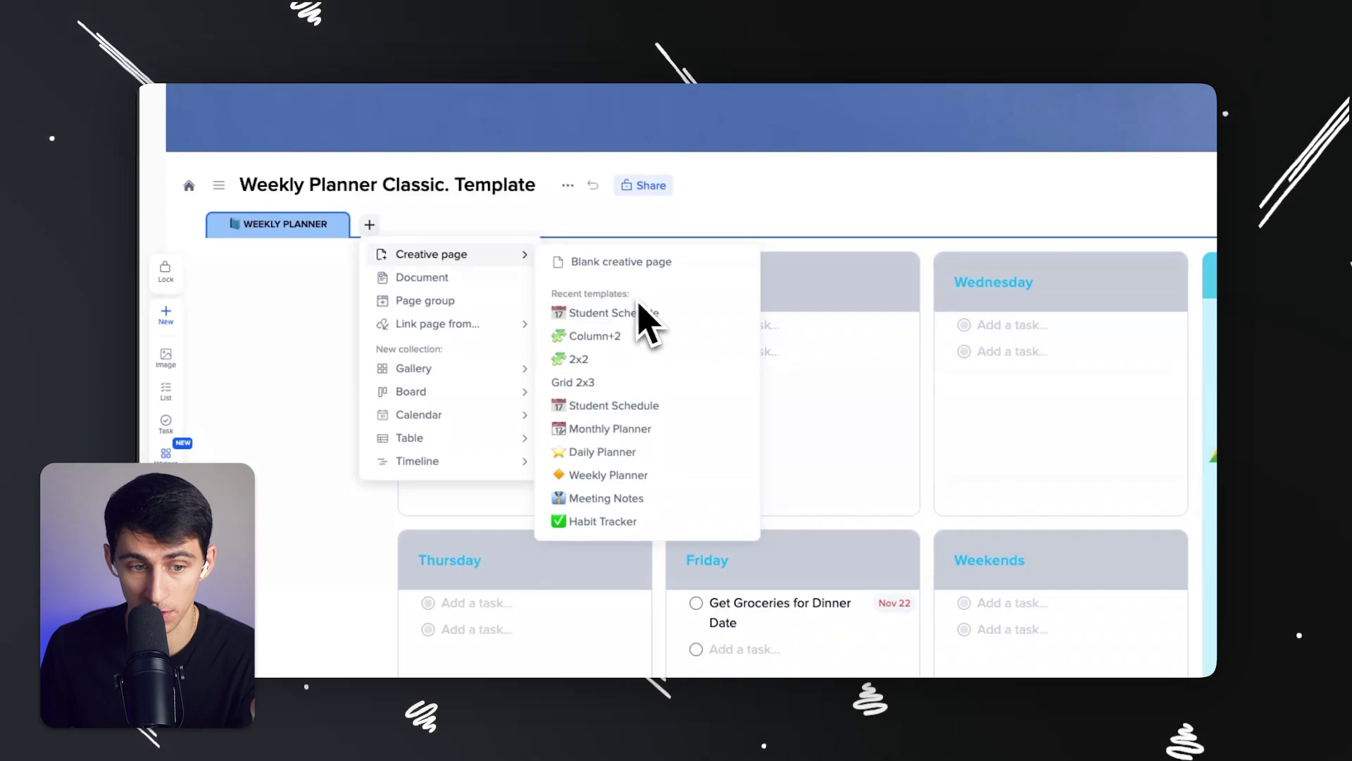
click(571, 262)
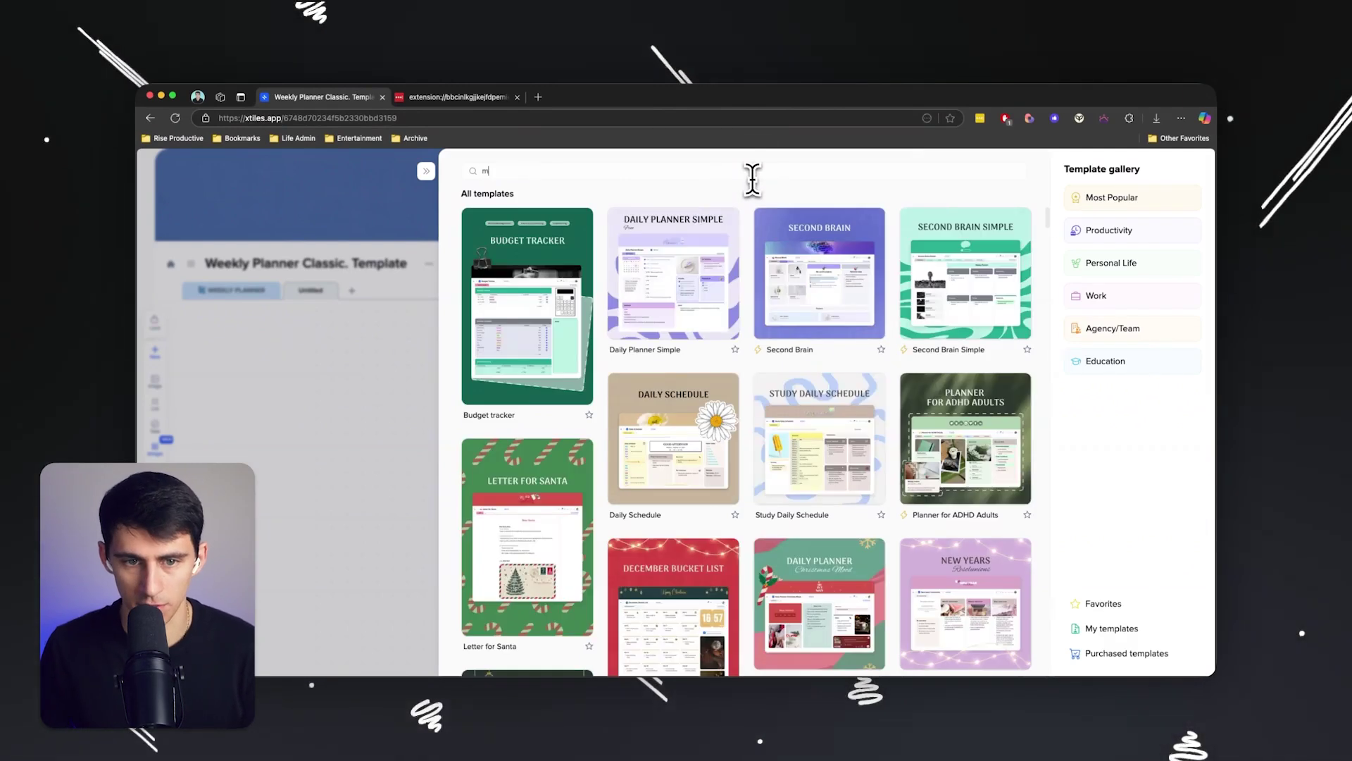
text(onthly pl)
click(951, 429)
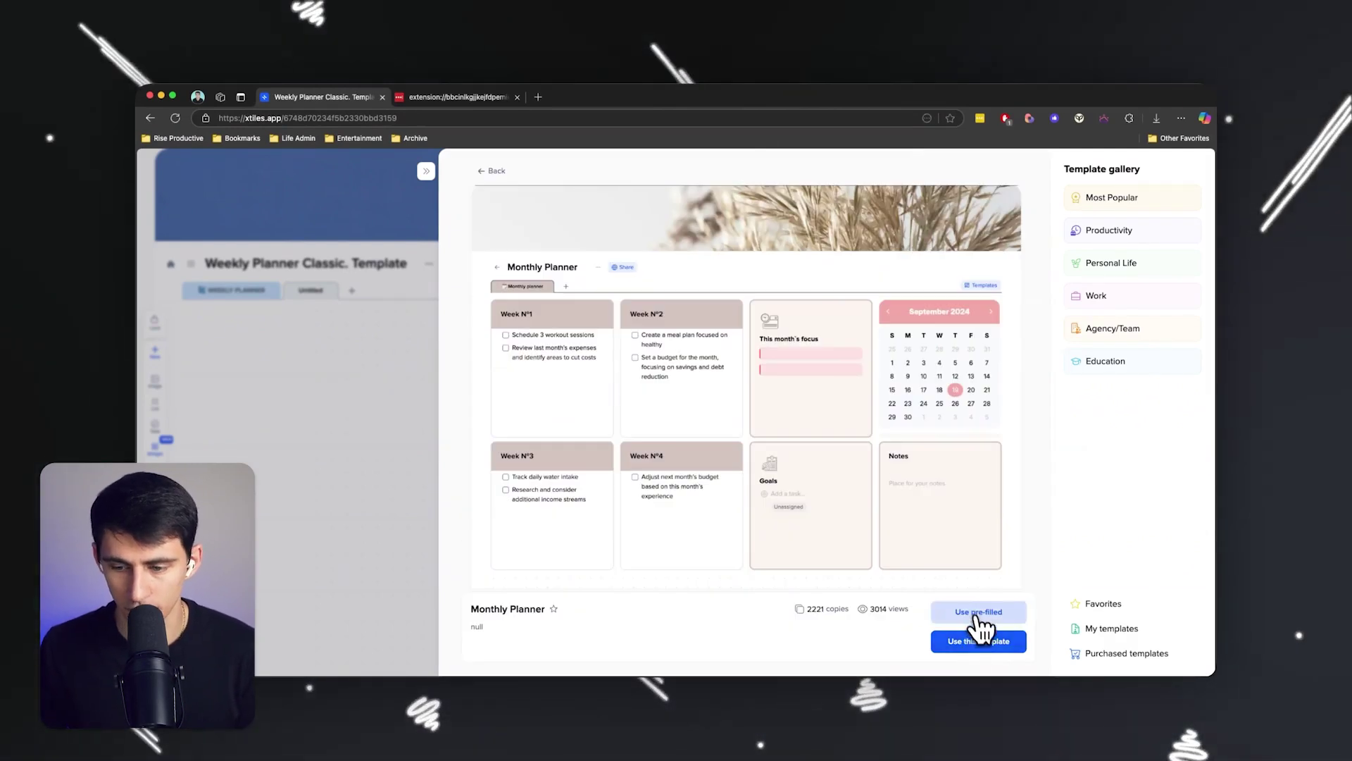
click(977, 587)
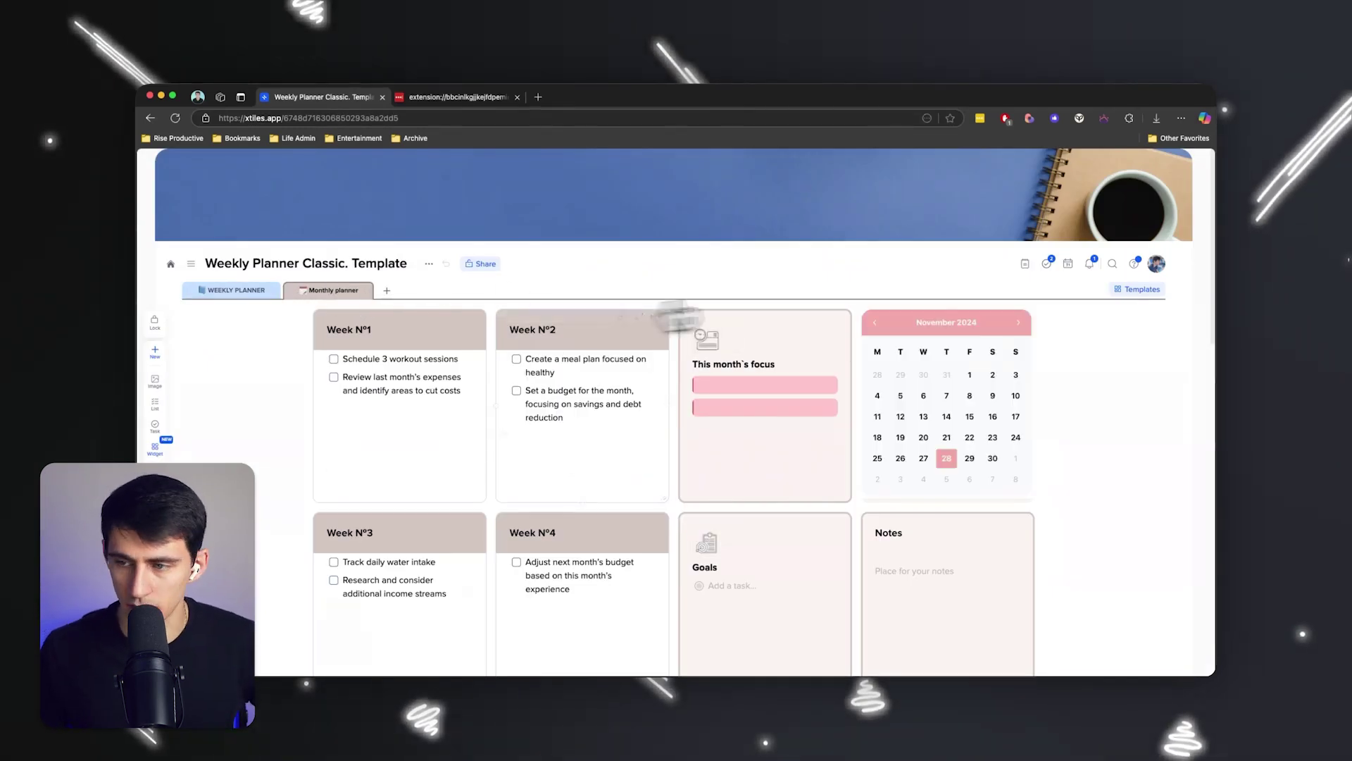
Step: Add the Book Tracker template as a page in the Weekly Planner project
click(1108, 291)
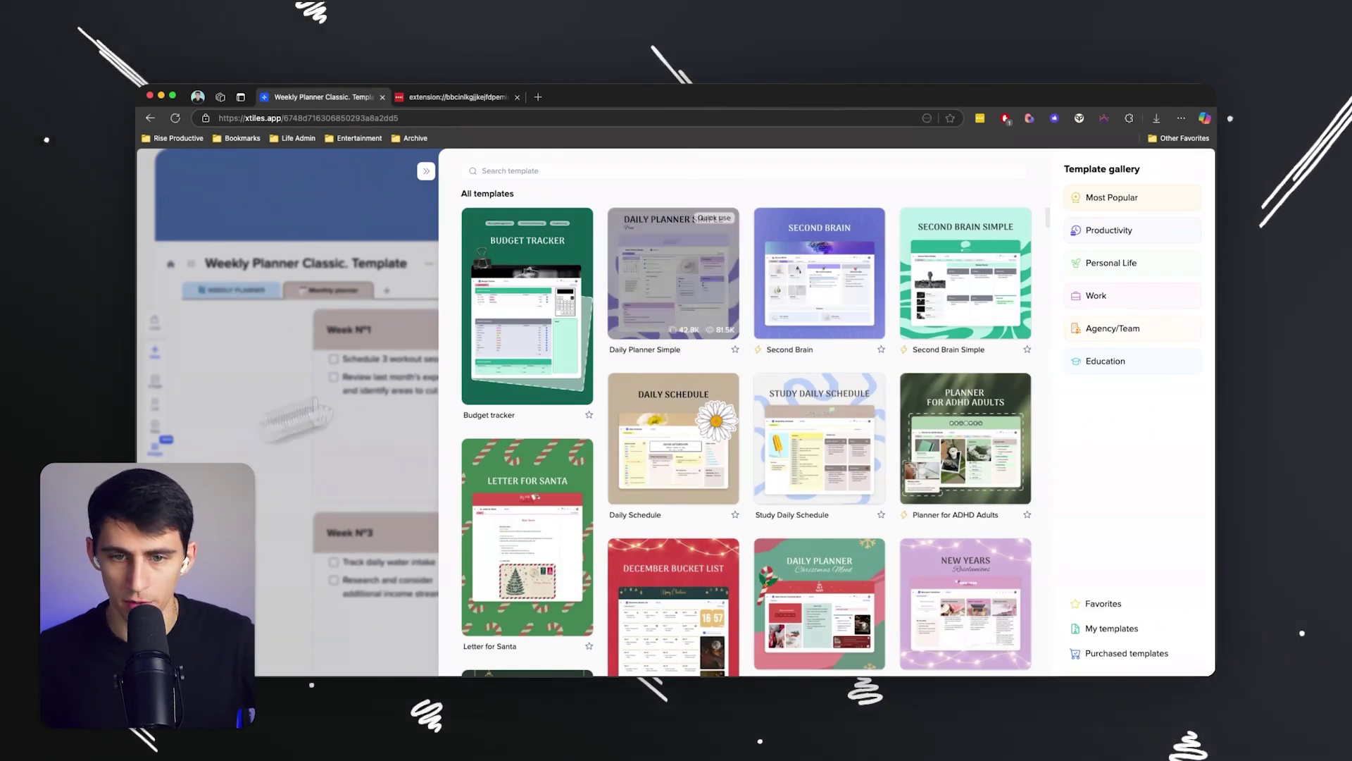
click(712, 293)
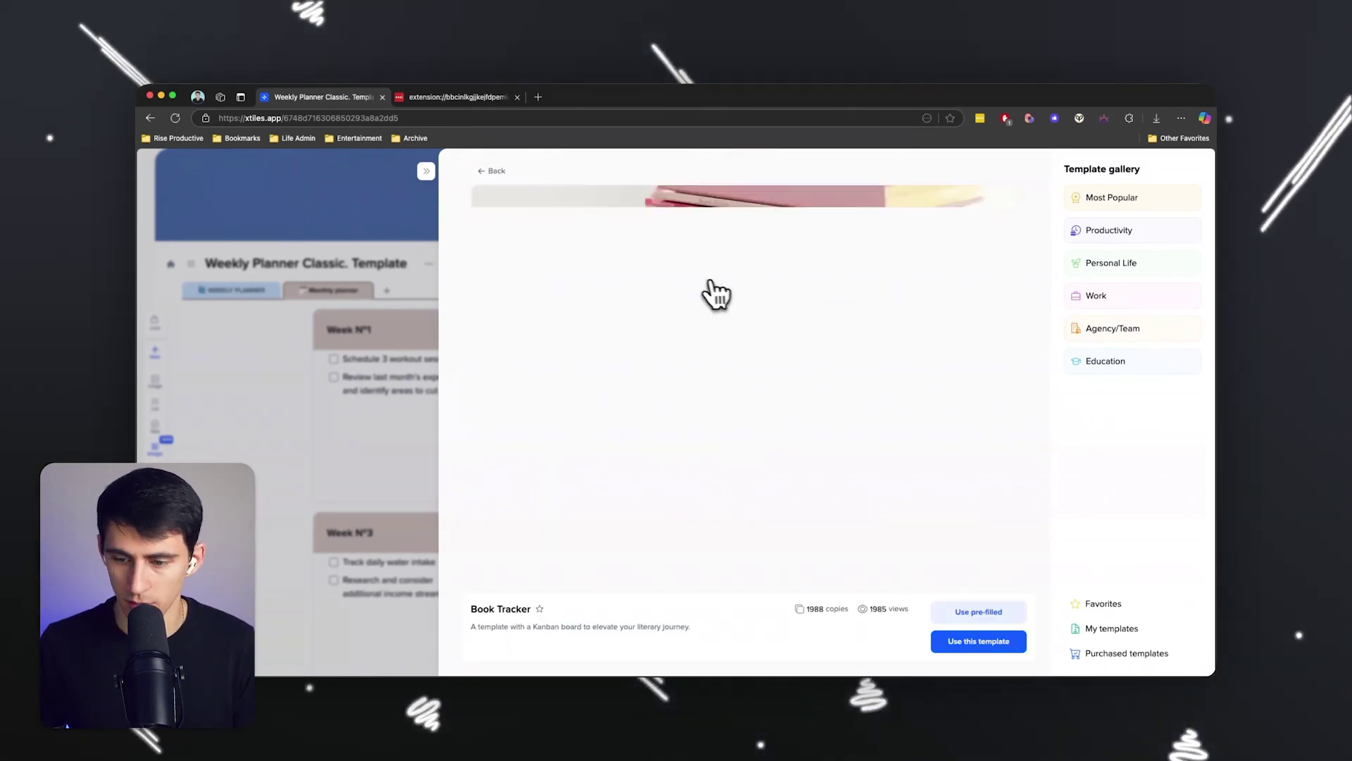
click(984, 613)
click(464, 291)
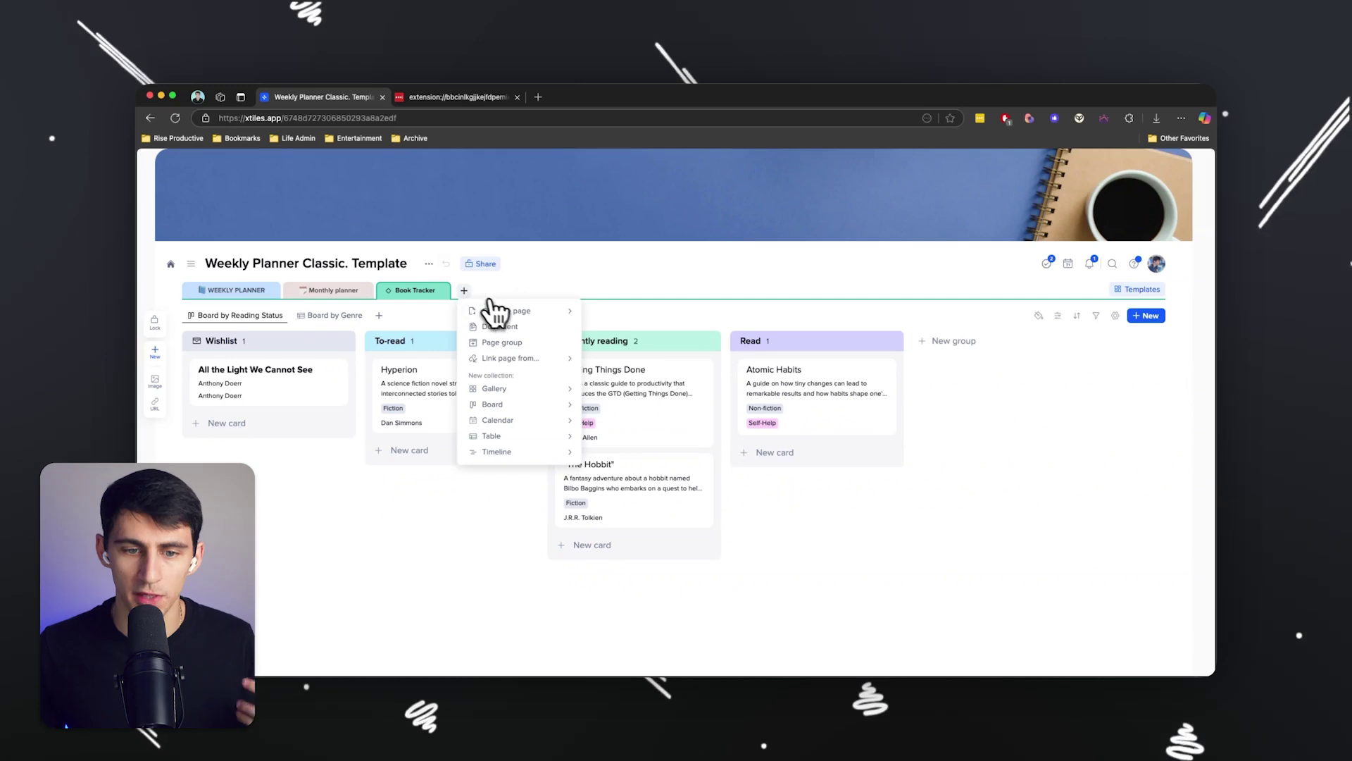
click(1085, 307)
Step: Search templates for 'recipe' and add the Recipe Book as a page
click(1147, 289)
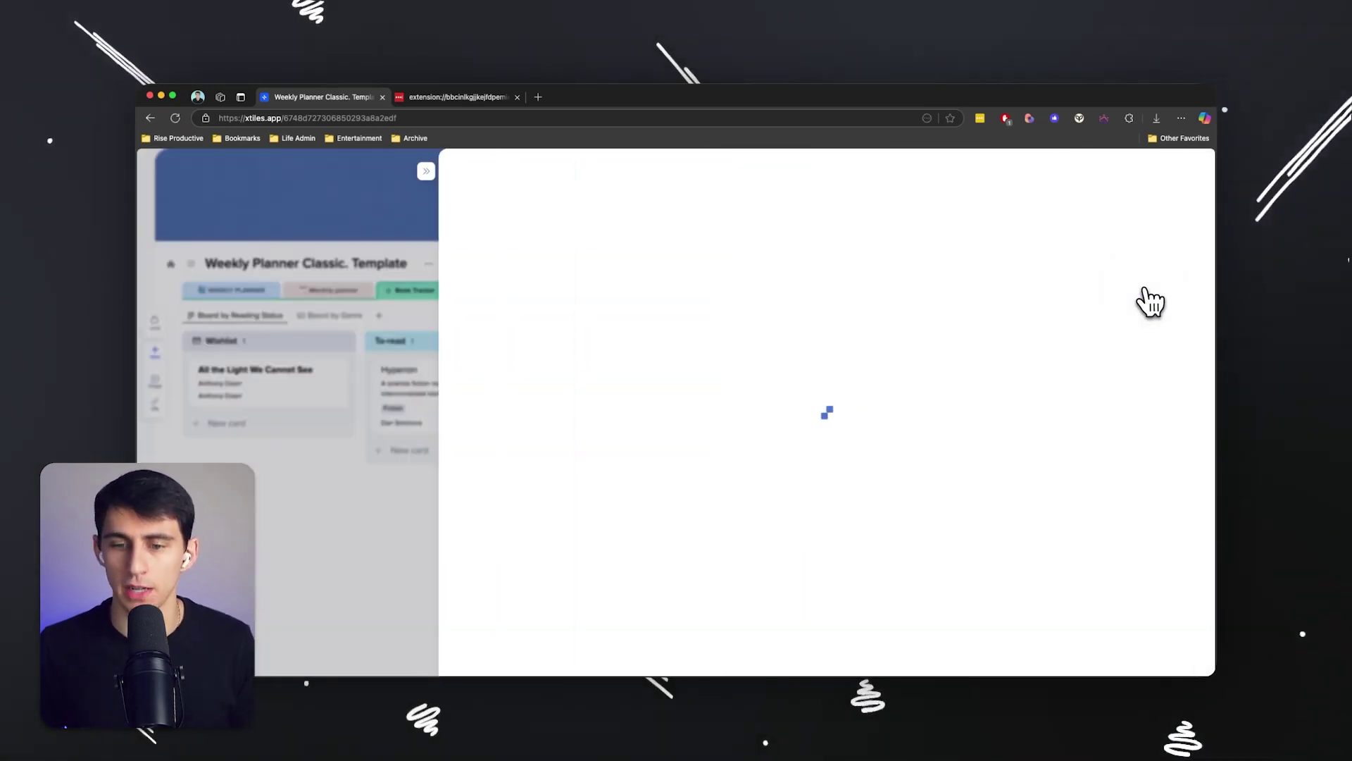
text(recipe)
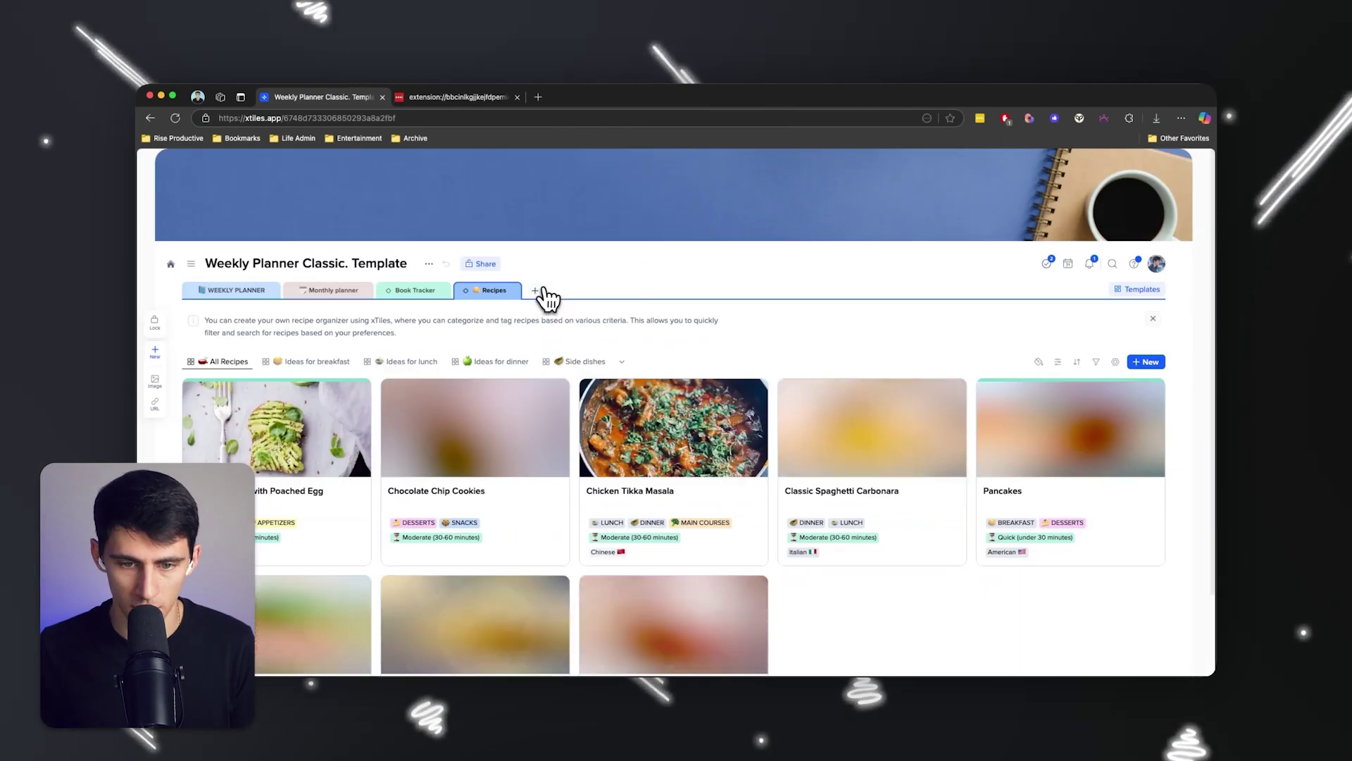
click(535, 291)
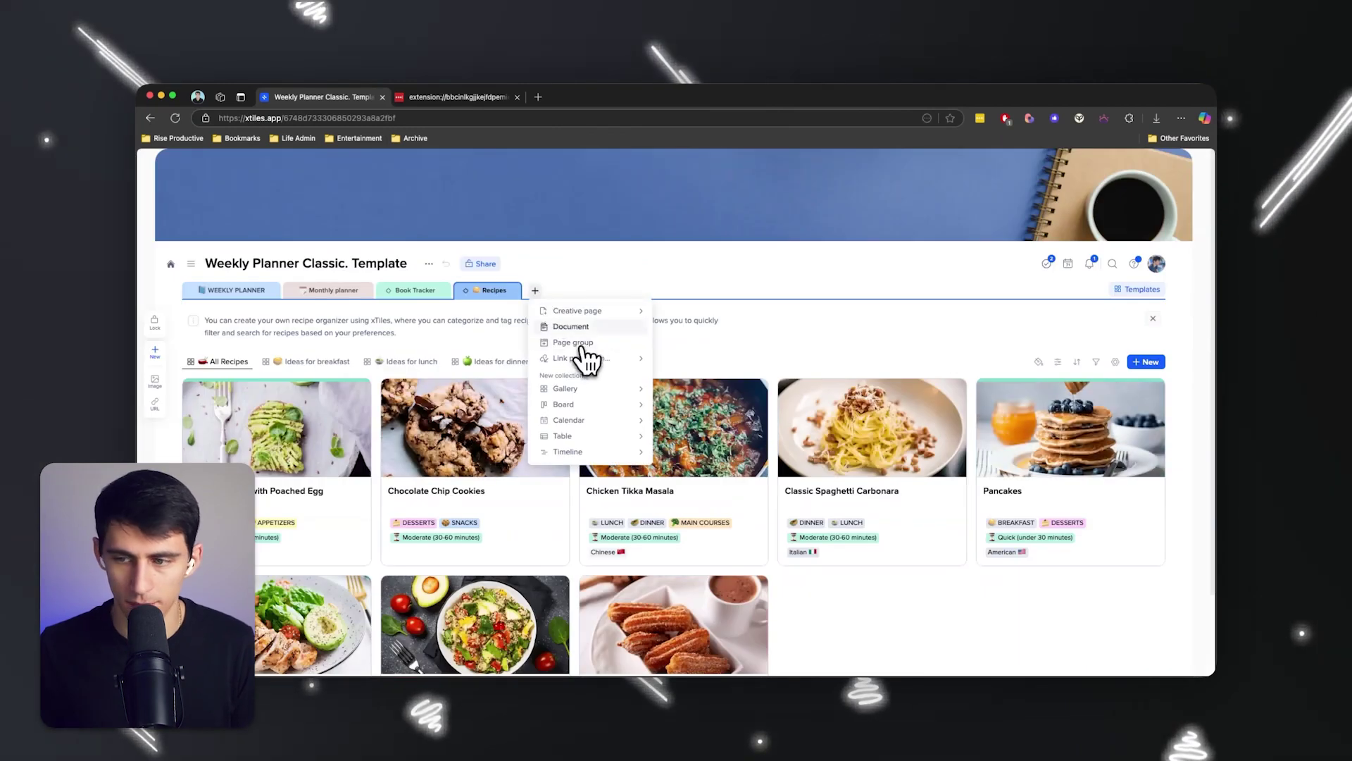
Step: Search templates for 'goals' and add 2025 Goals to the existing project
click(1147, 290)
text(g)
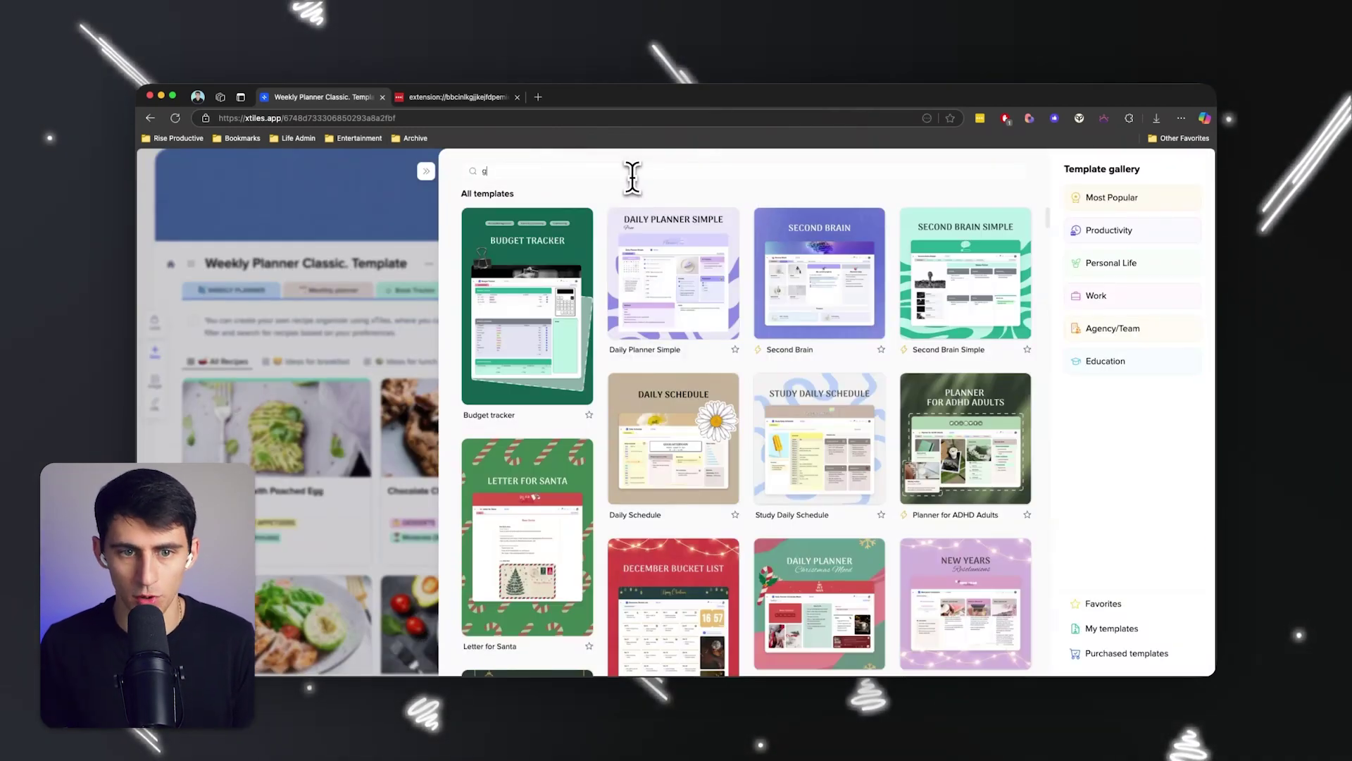
text(oals)
click(643, 201)
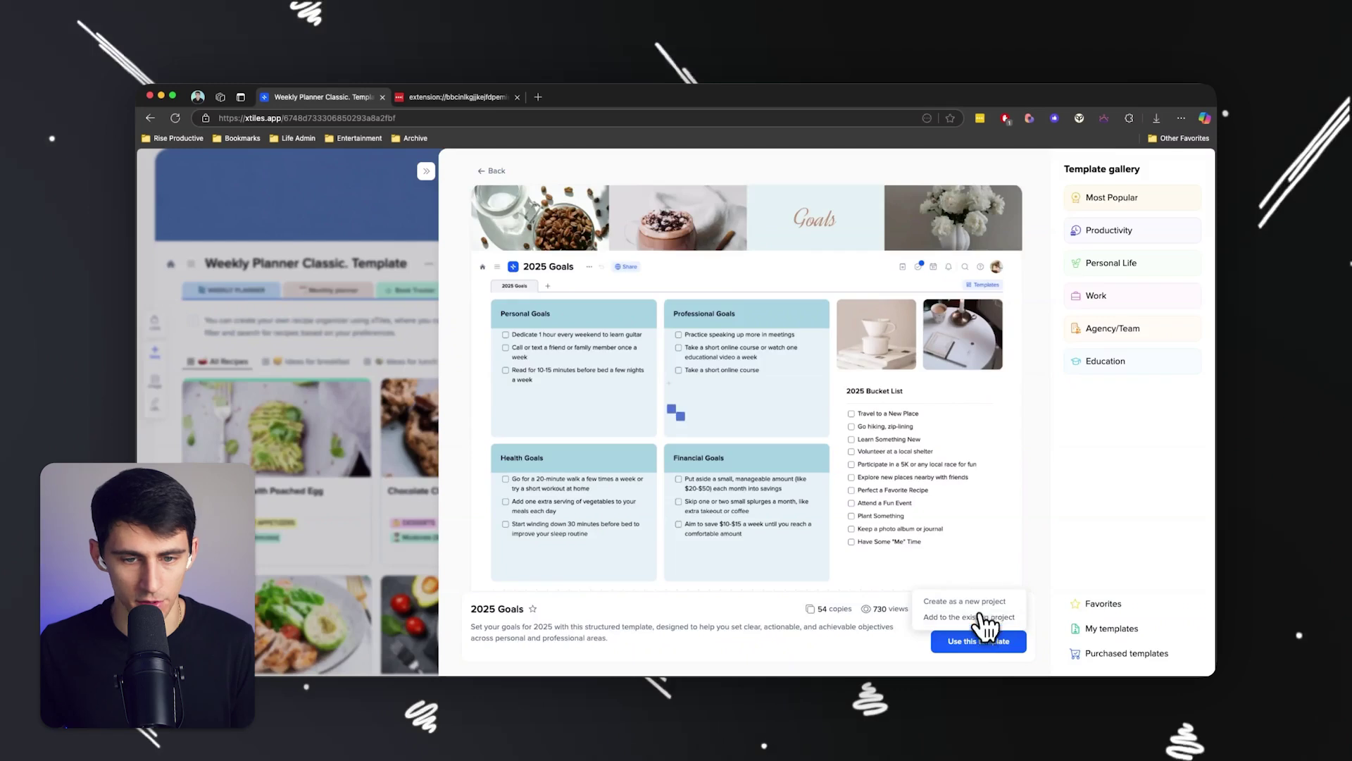
click(981, 617)
Step: Search templates for 'vision board' and add the Vision Board template as a page
click(1117, 291)
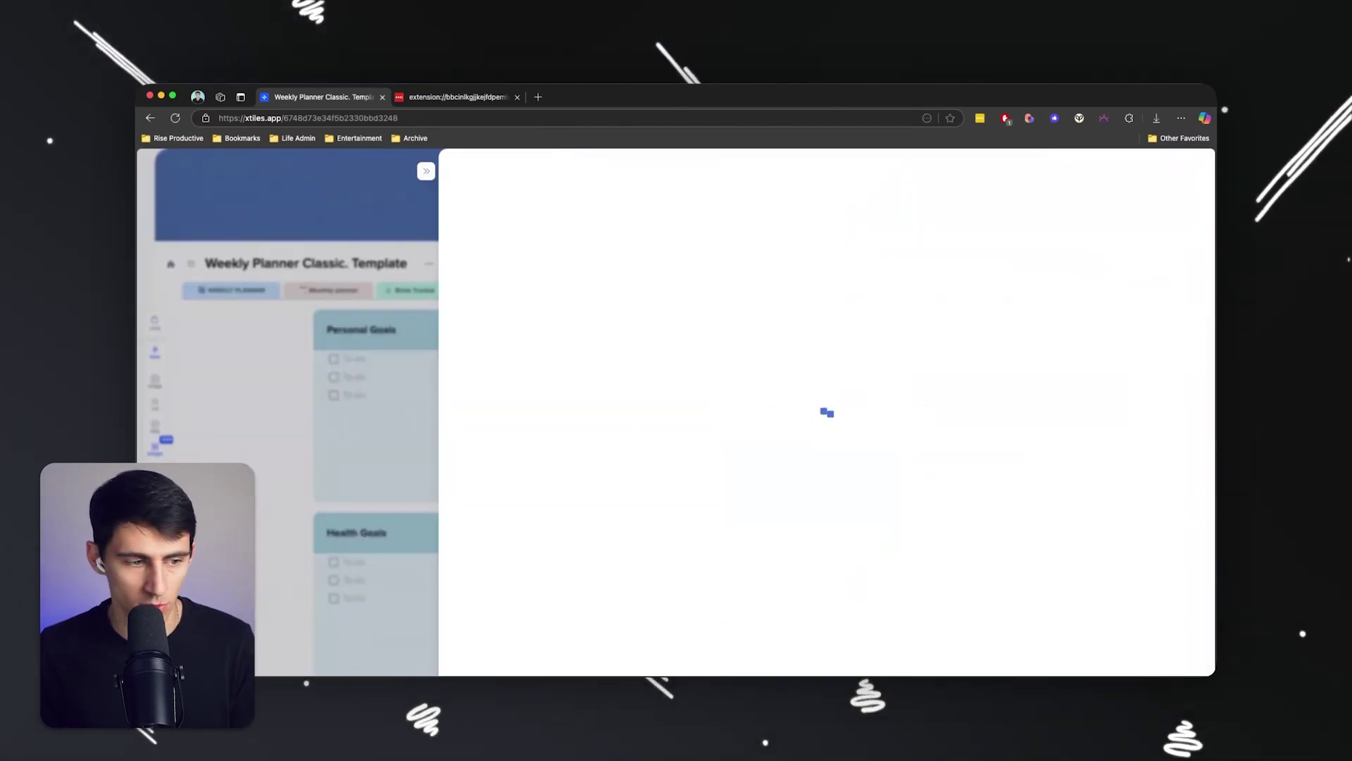
text(vision board)
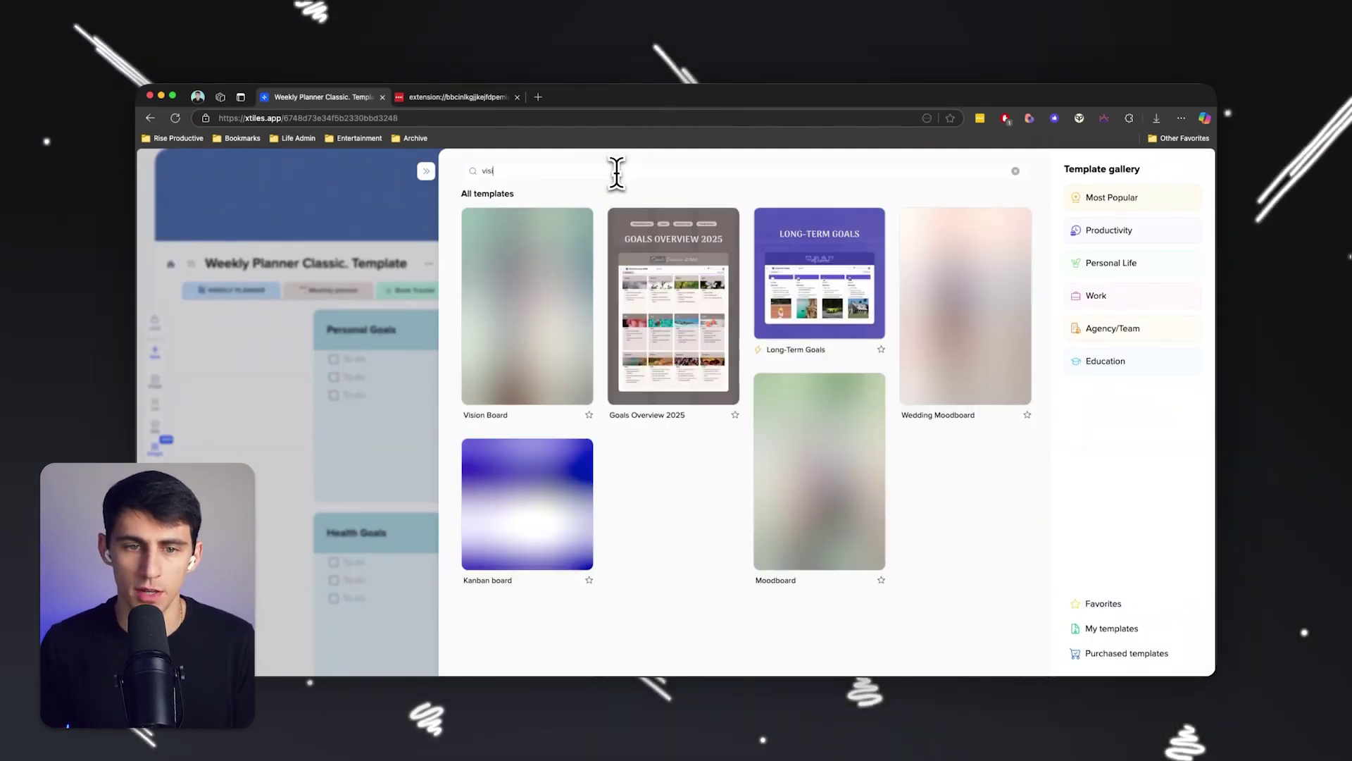
click(559, 287)
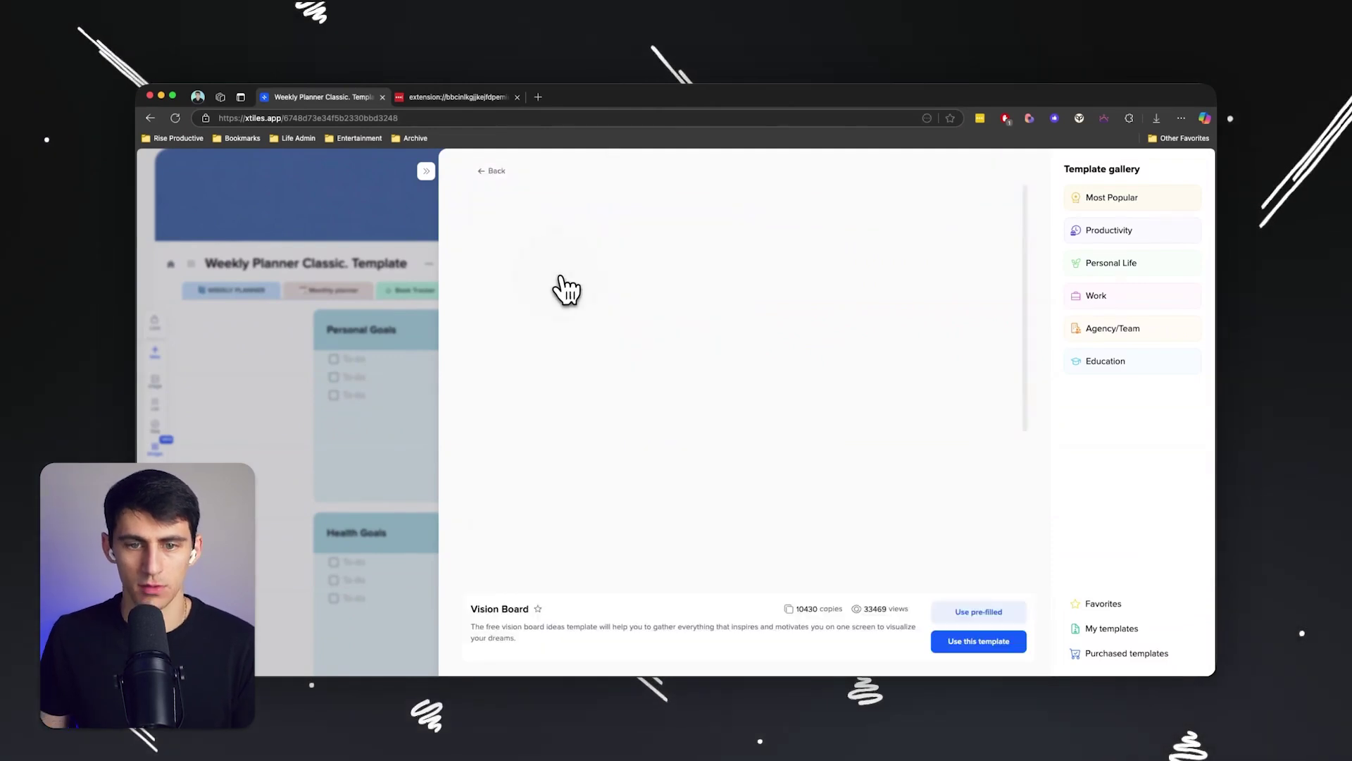
click(975, 613)
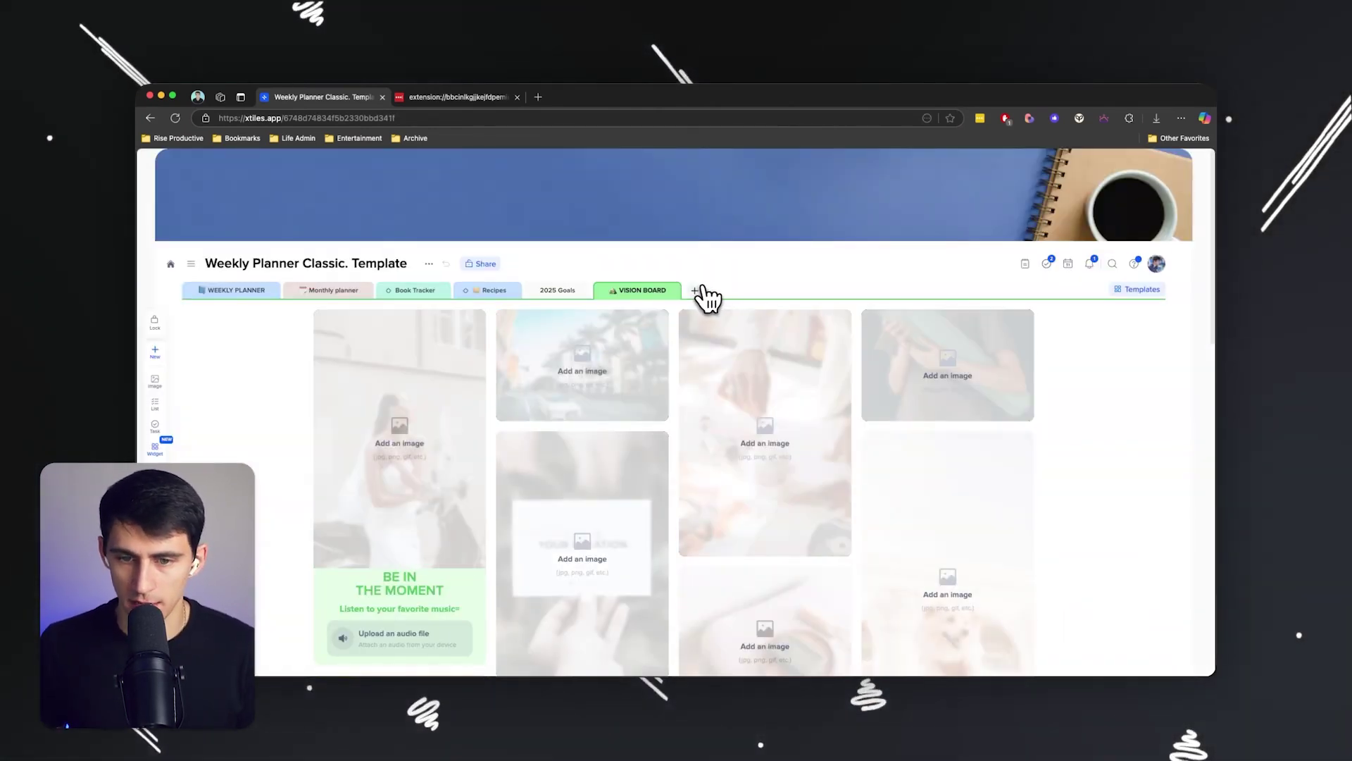
Step: Search templates for 'habit' and add Habit trackers to the existing project
click(696, 291)
click(766, 317)
text(ha)
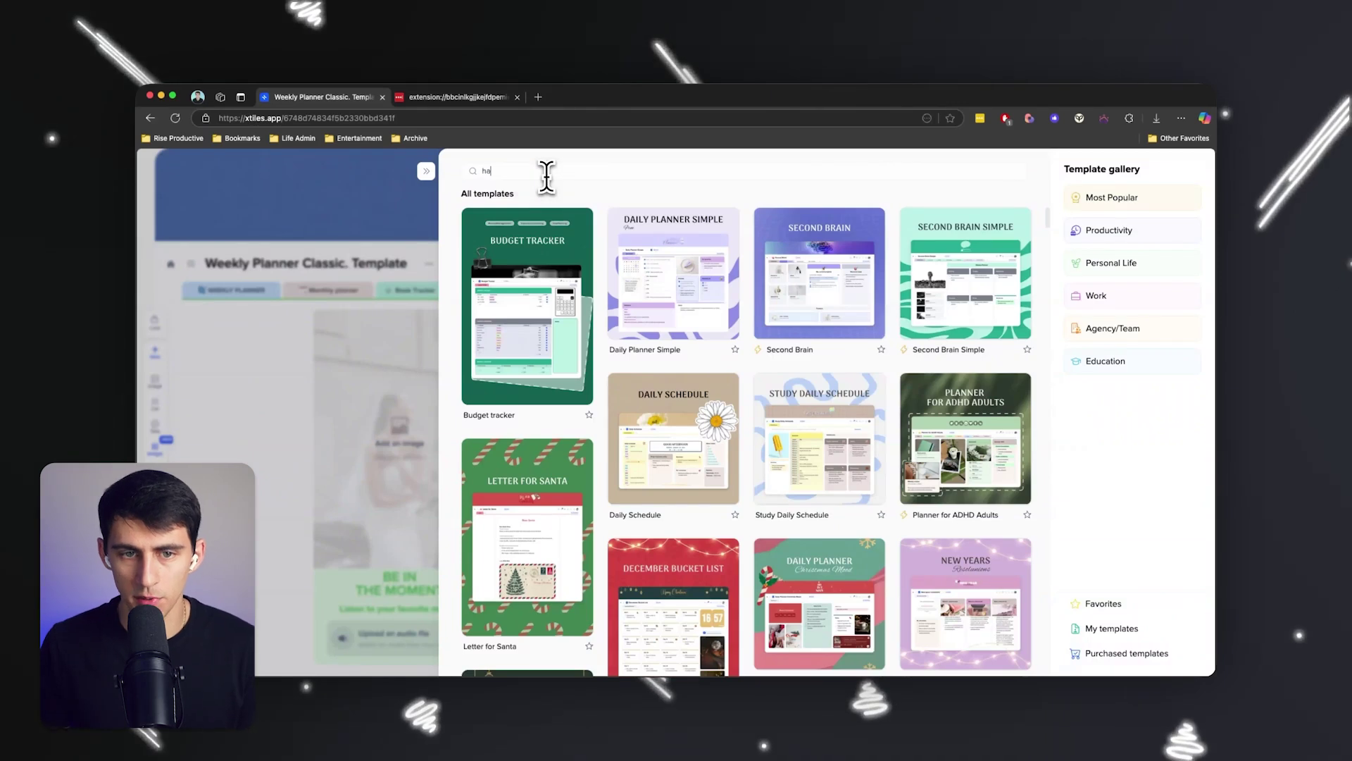
text(bit)
click(504, 290)
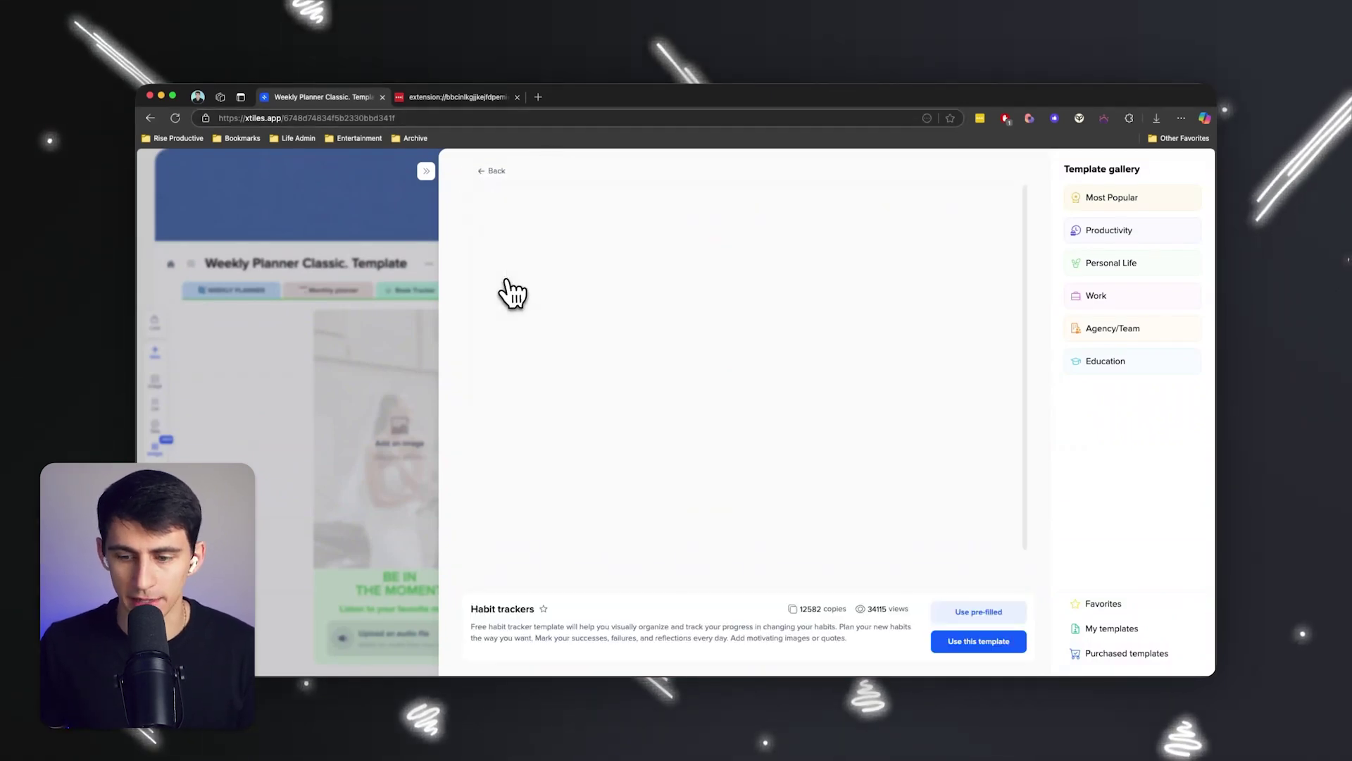
click(959, 642)
click(972, 617)
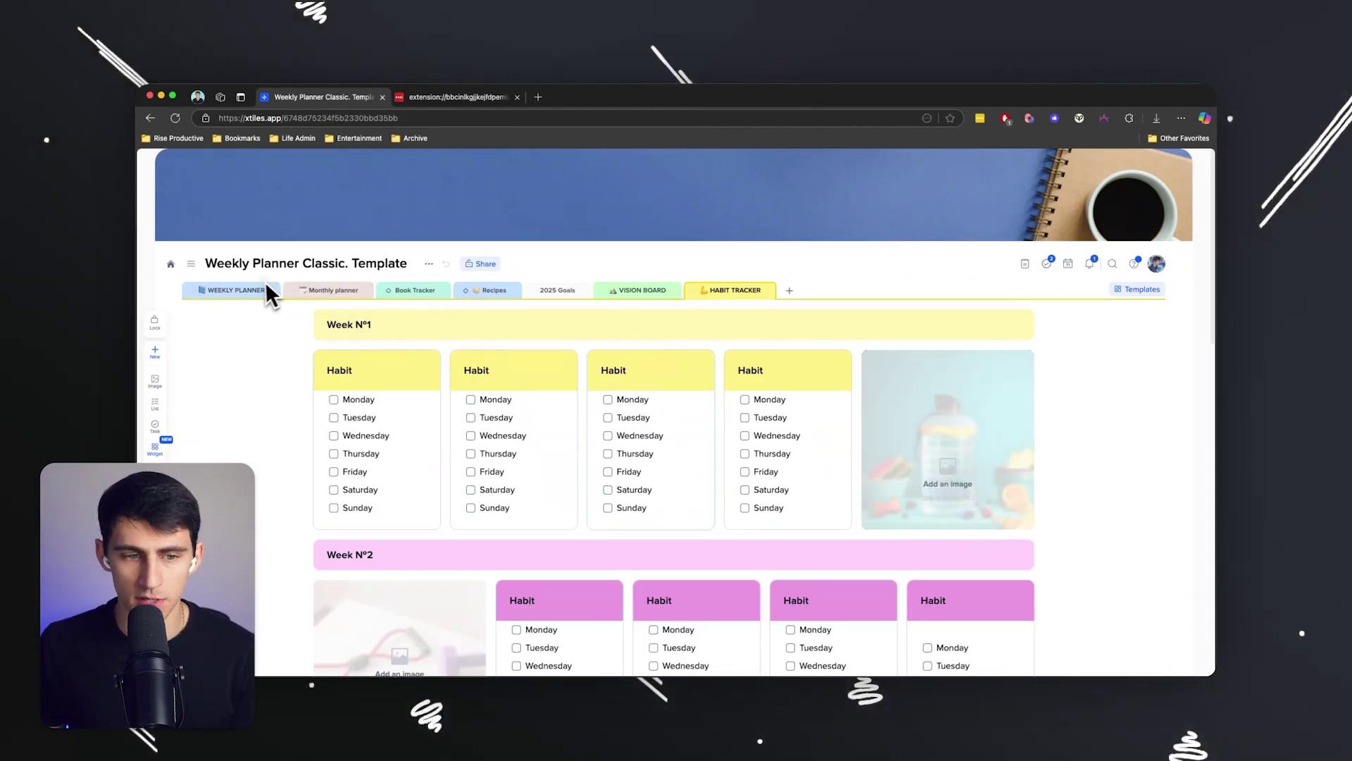
Step: Browse the Recipes, 2025 Goals, Vision Board and Habit Tracker pages, scrolling to the Week Nº1/Nº2 habits
click(470, 292)
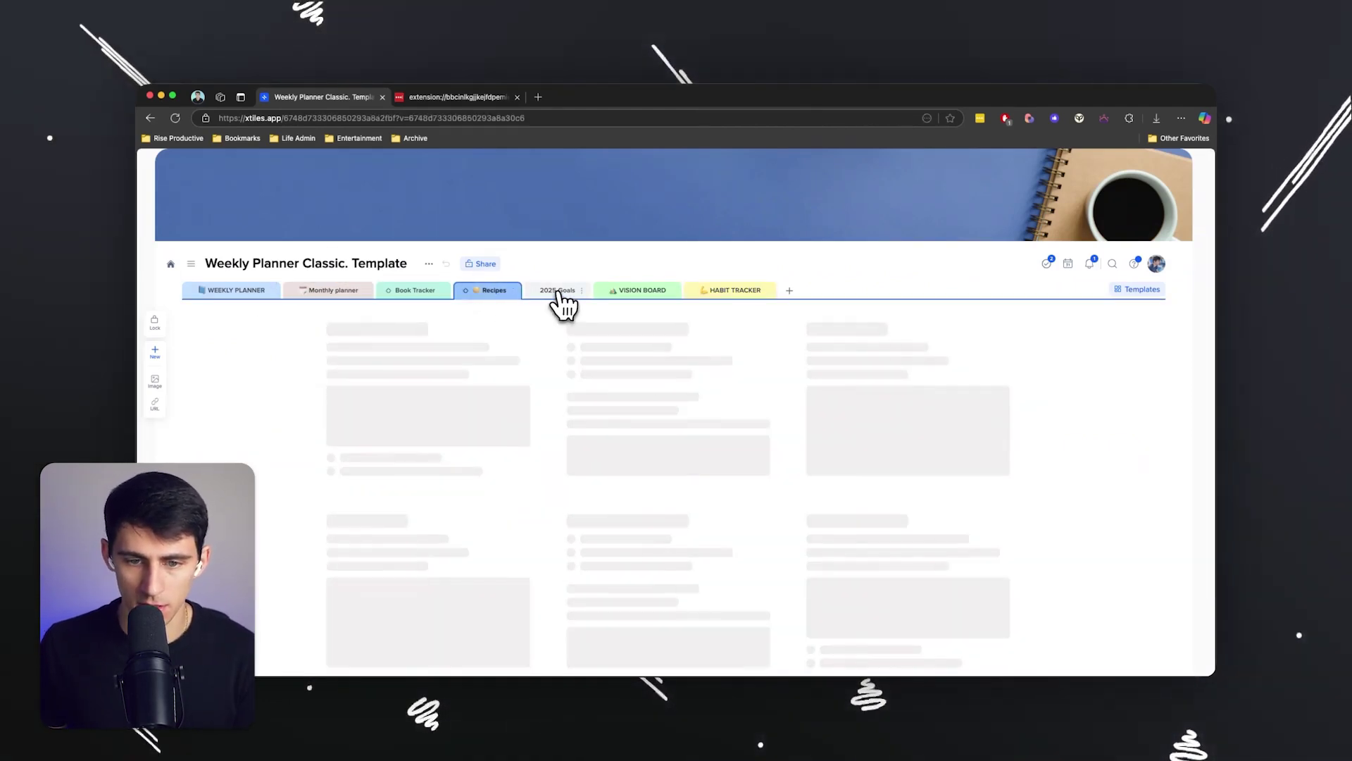
click(564, 291)
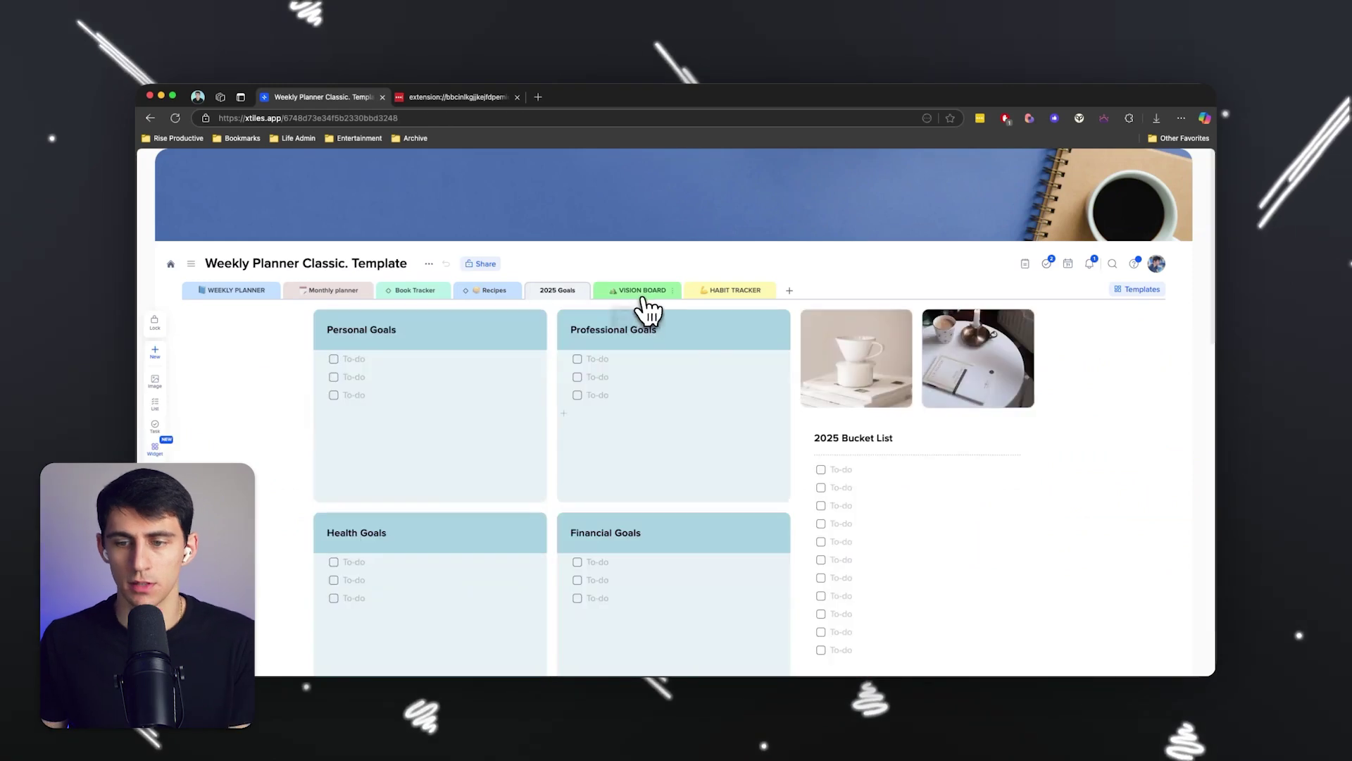
click(641, 290)
click(755, 281)
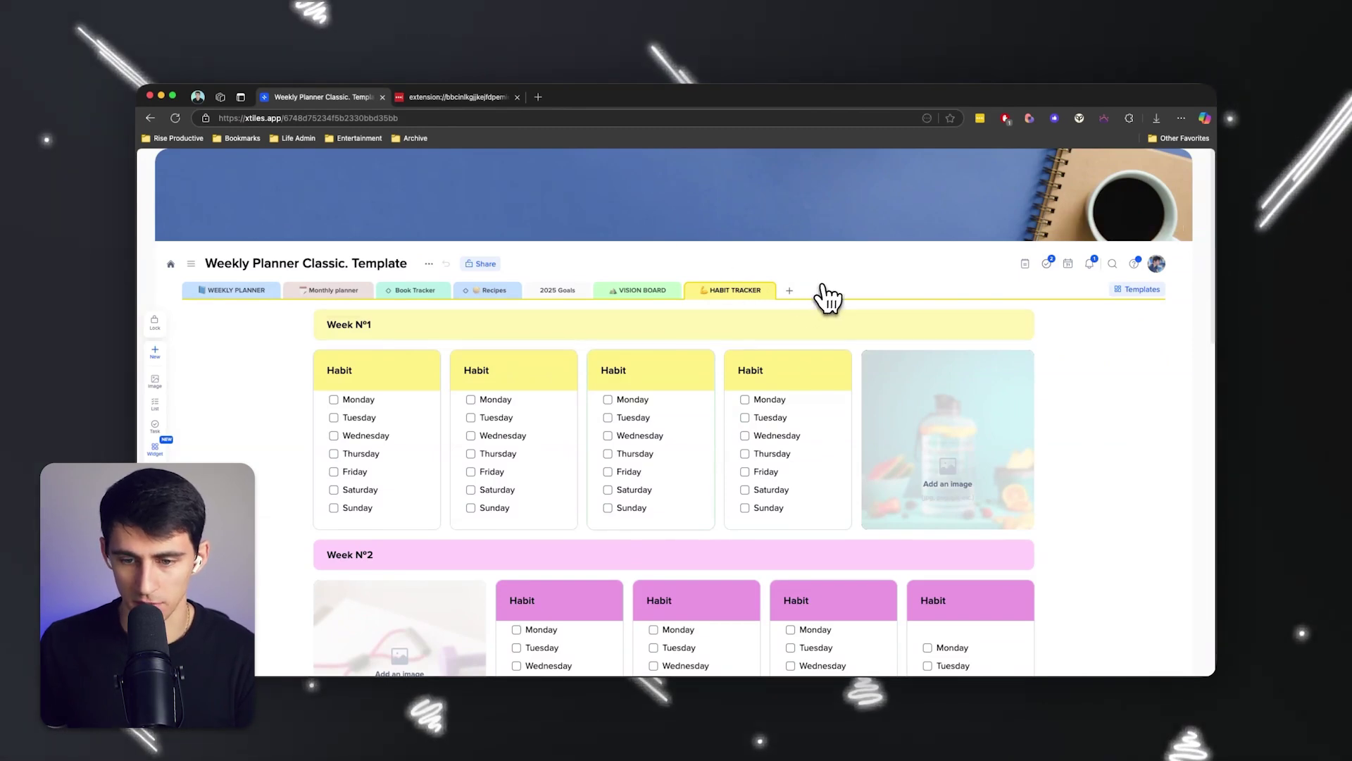
scroll(743, 454, down, 2)
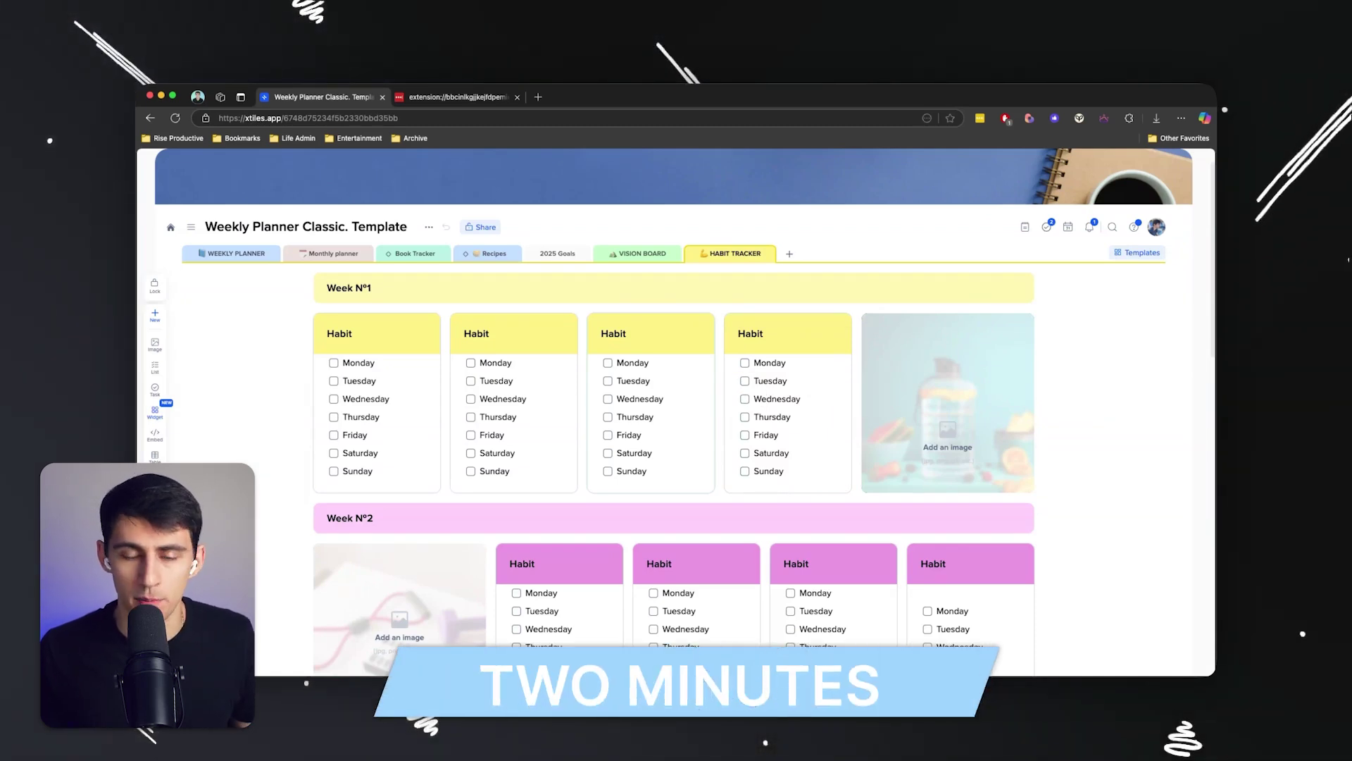
Step: Select the second Week Nº1 habit tile on the Habit Tracker page
click(514, 440)
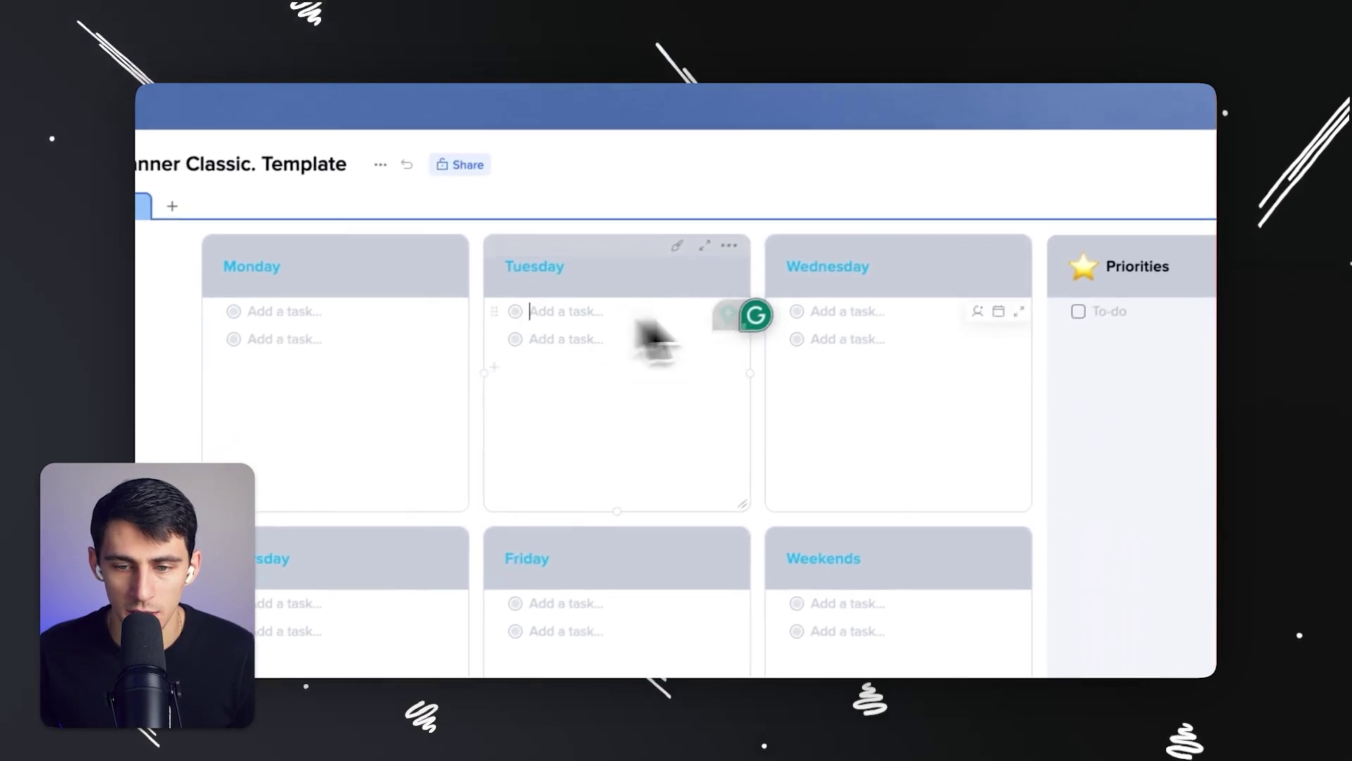
Step: Add the Friday task 'Get groceries for Dinner Date' due November 23, then show the Tasks panel
click(821, 310)
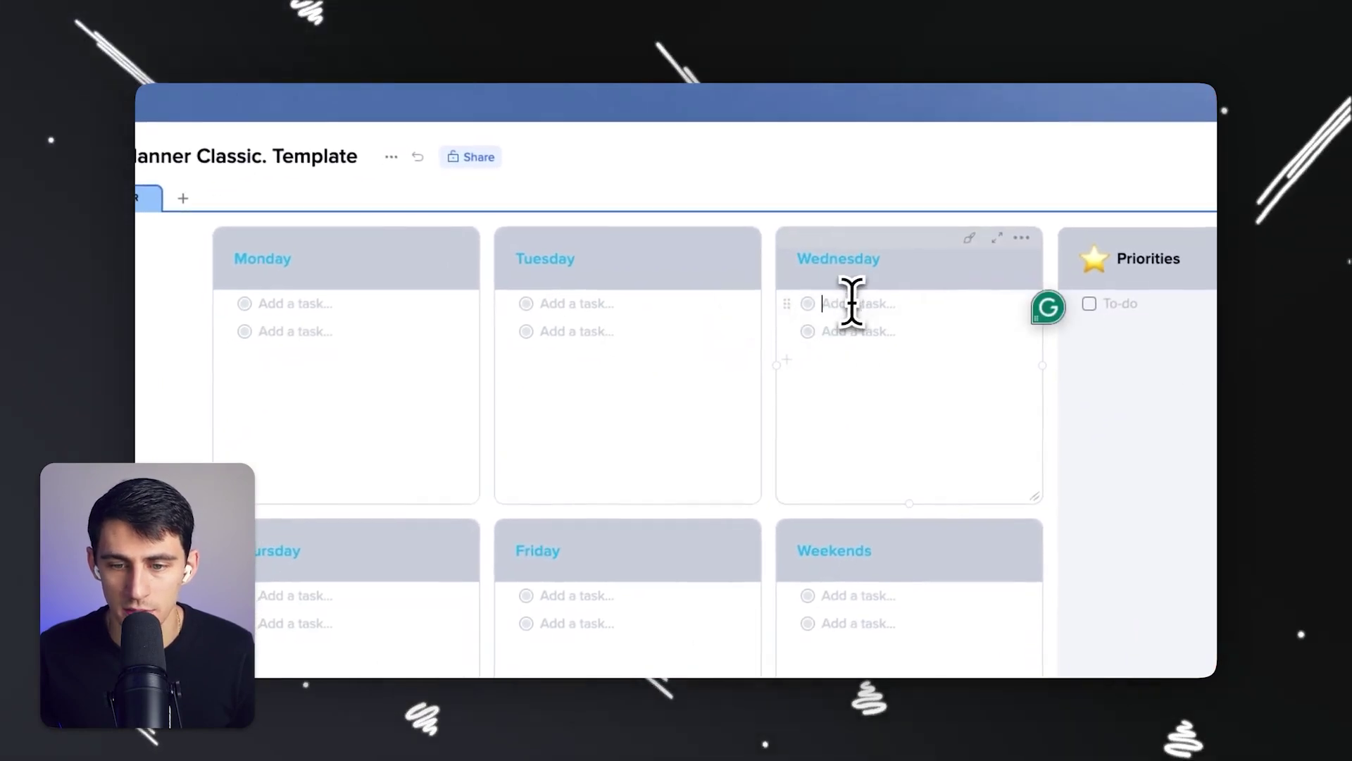
click(637, 481)
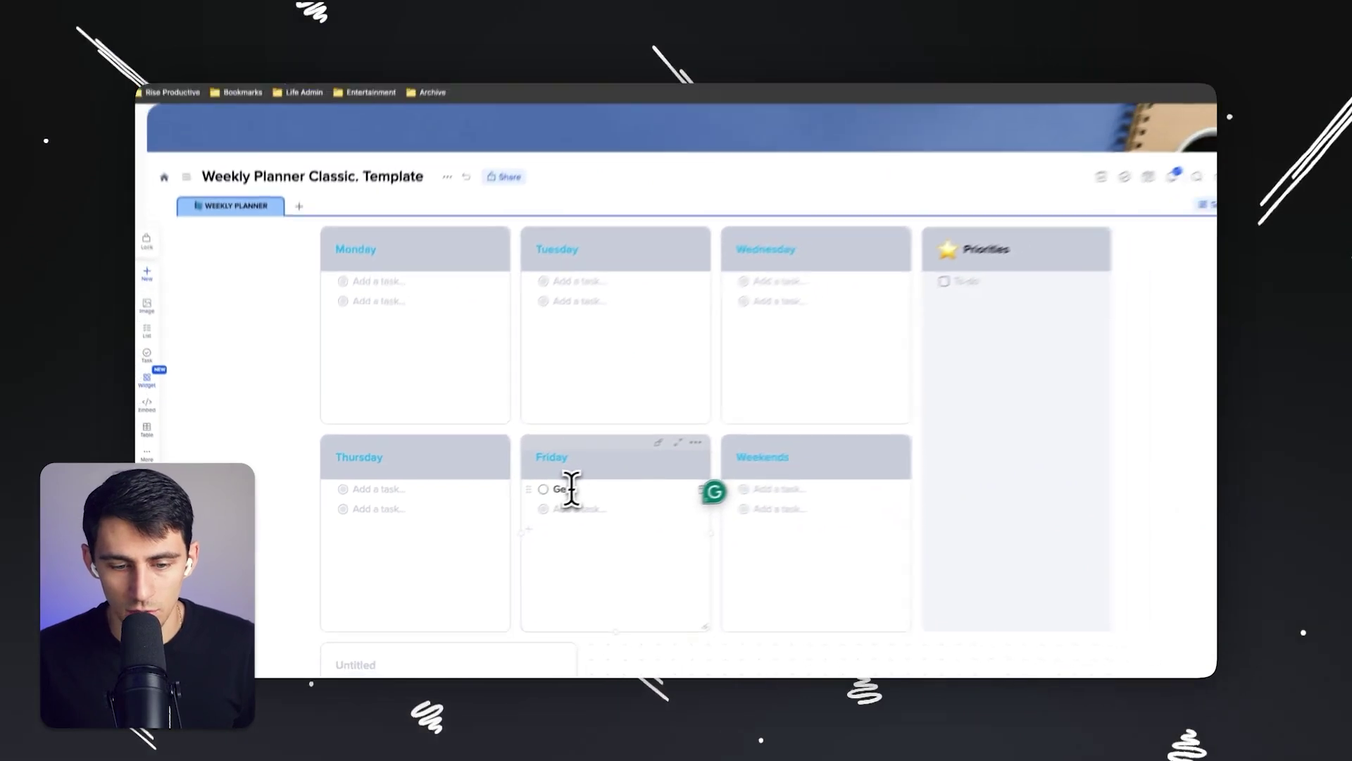
text(Get groceries for Din)
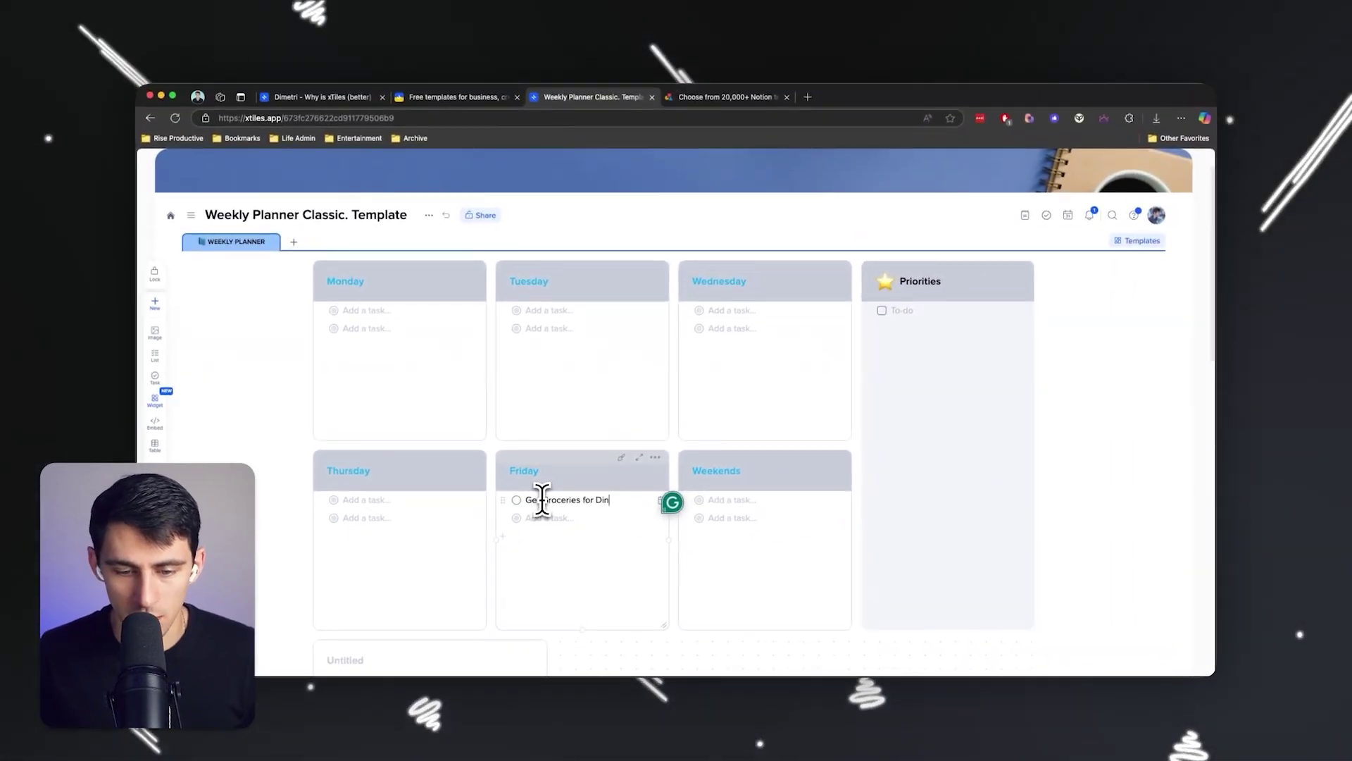
text(ner Date)
click(663, 500)
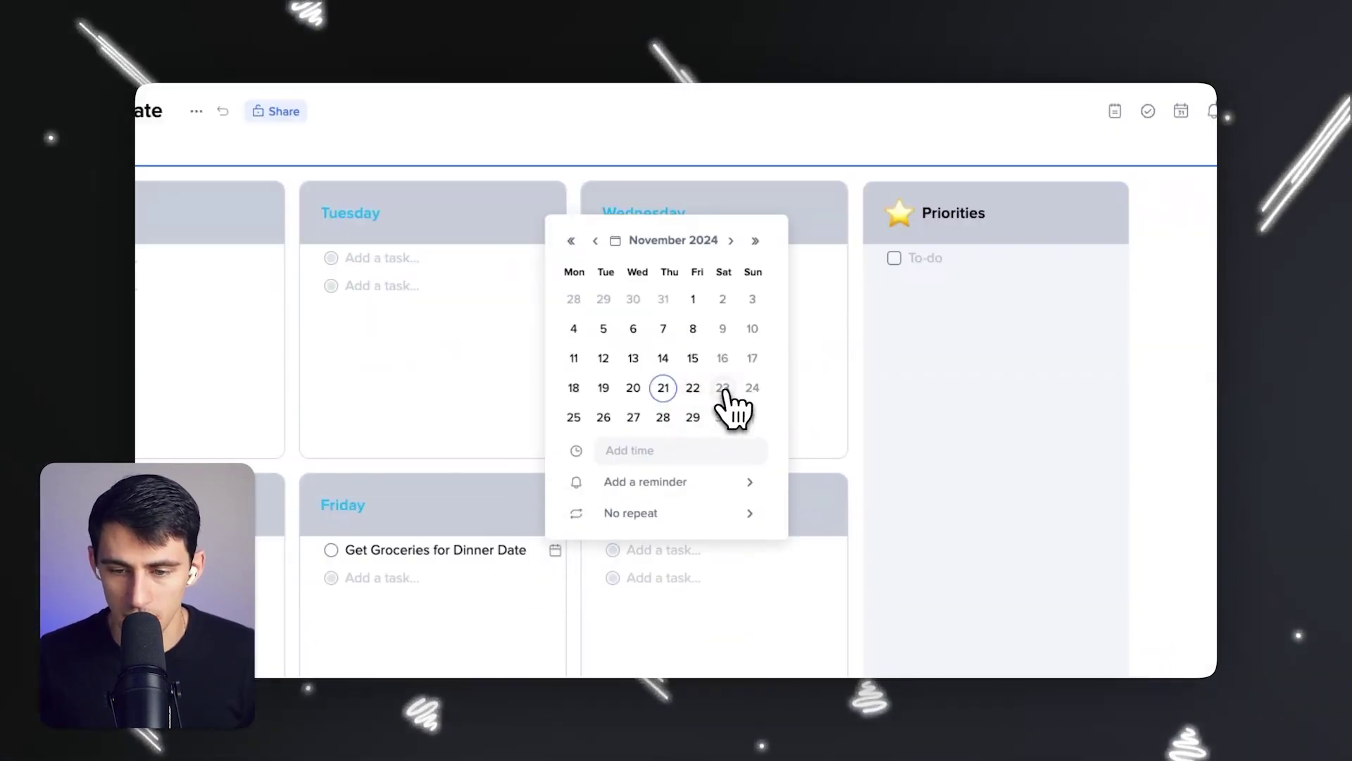
click(725, 391)
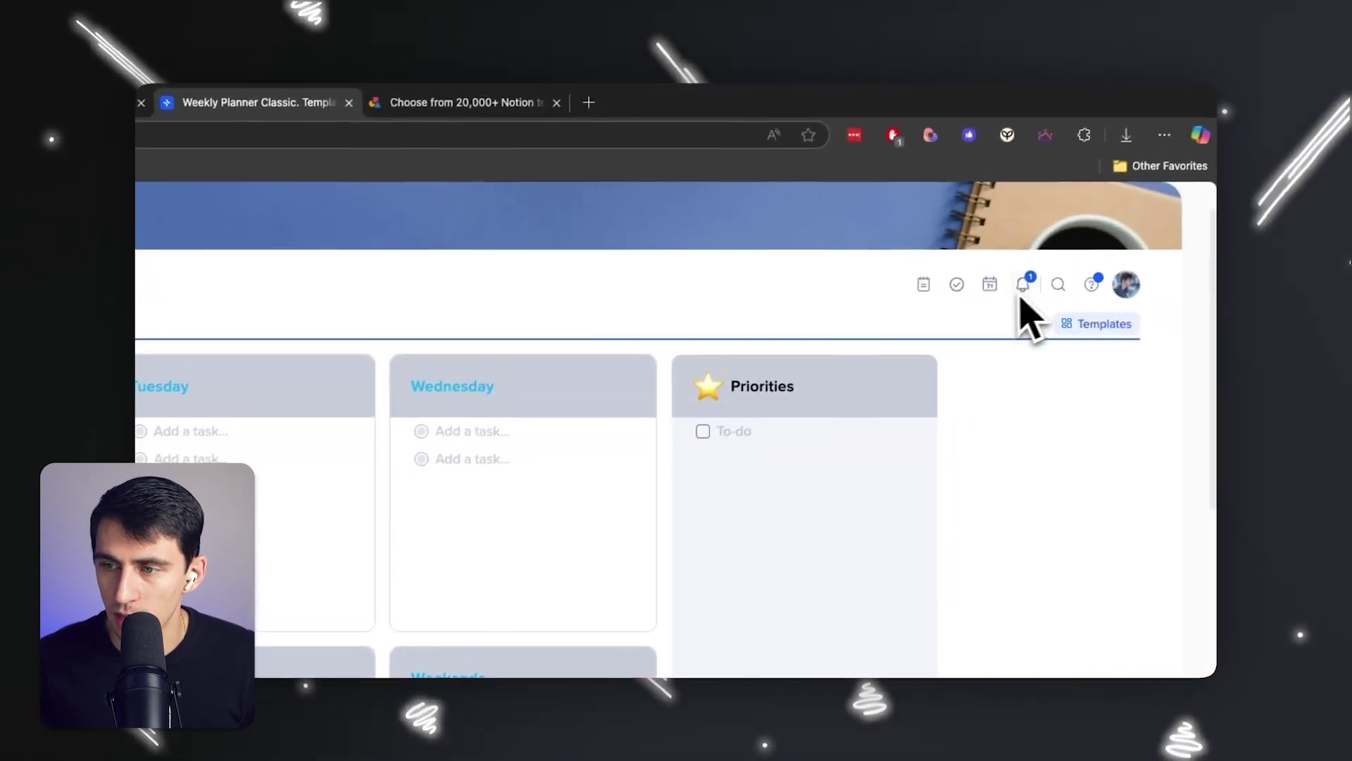
click(957, 285)
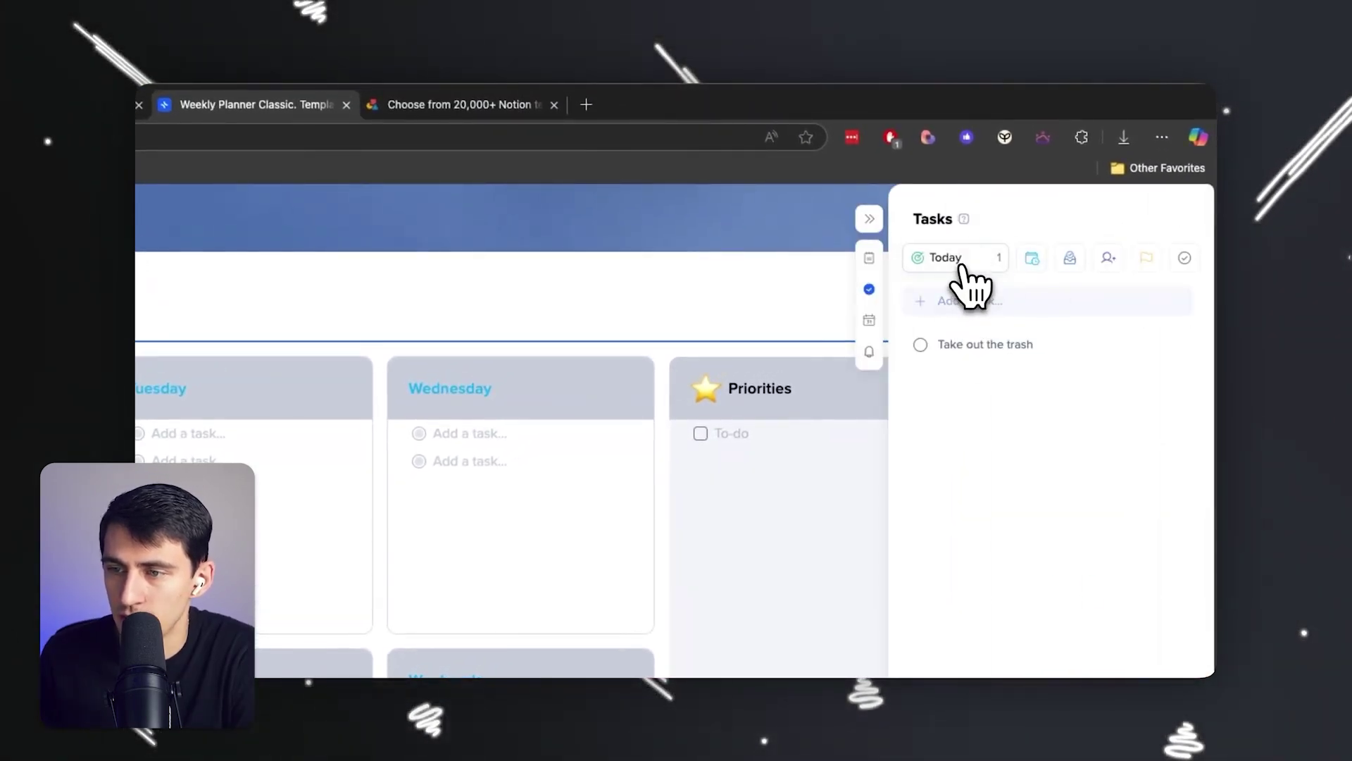
Step: Review the groceries task under the Upcoming and Today lists and inspect its options menu
click(1033, 259)
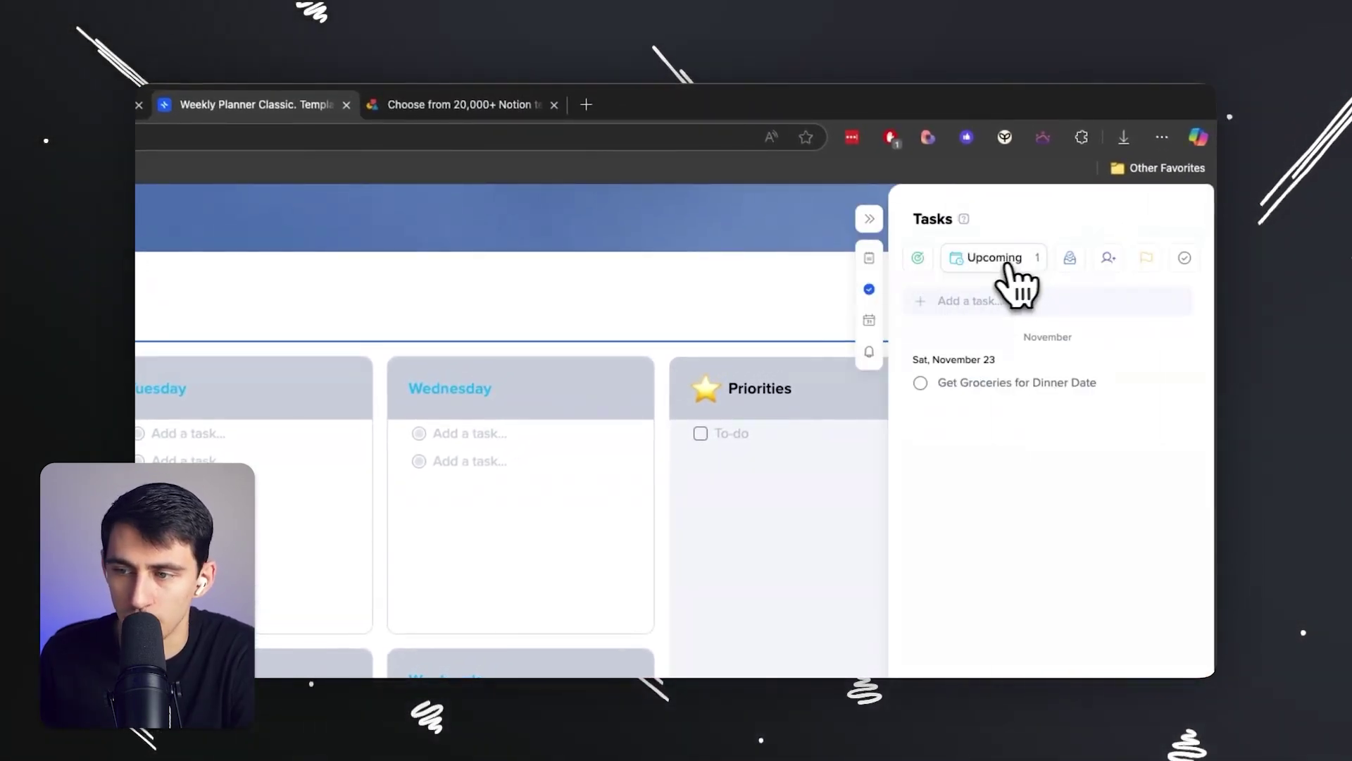
click(979, 382)
click(1002, 476)
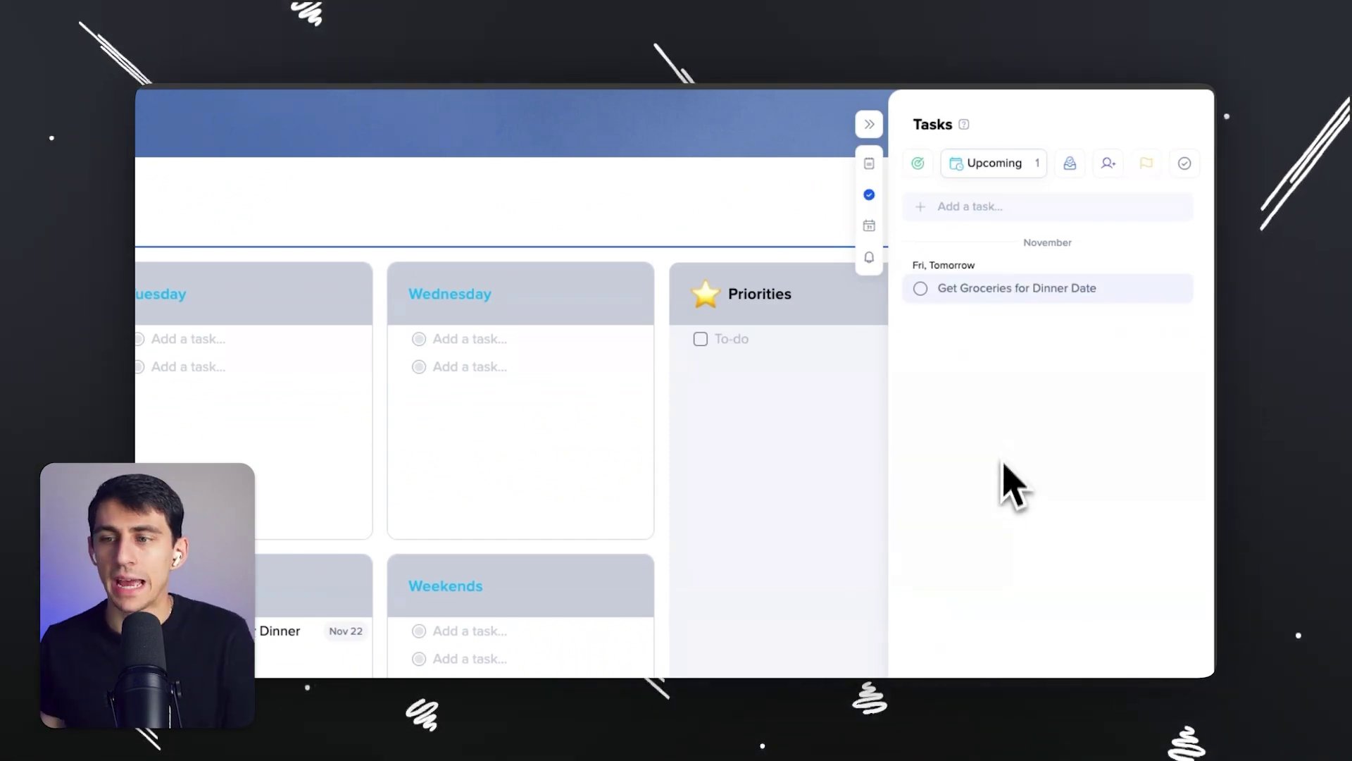
click(919, 164)
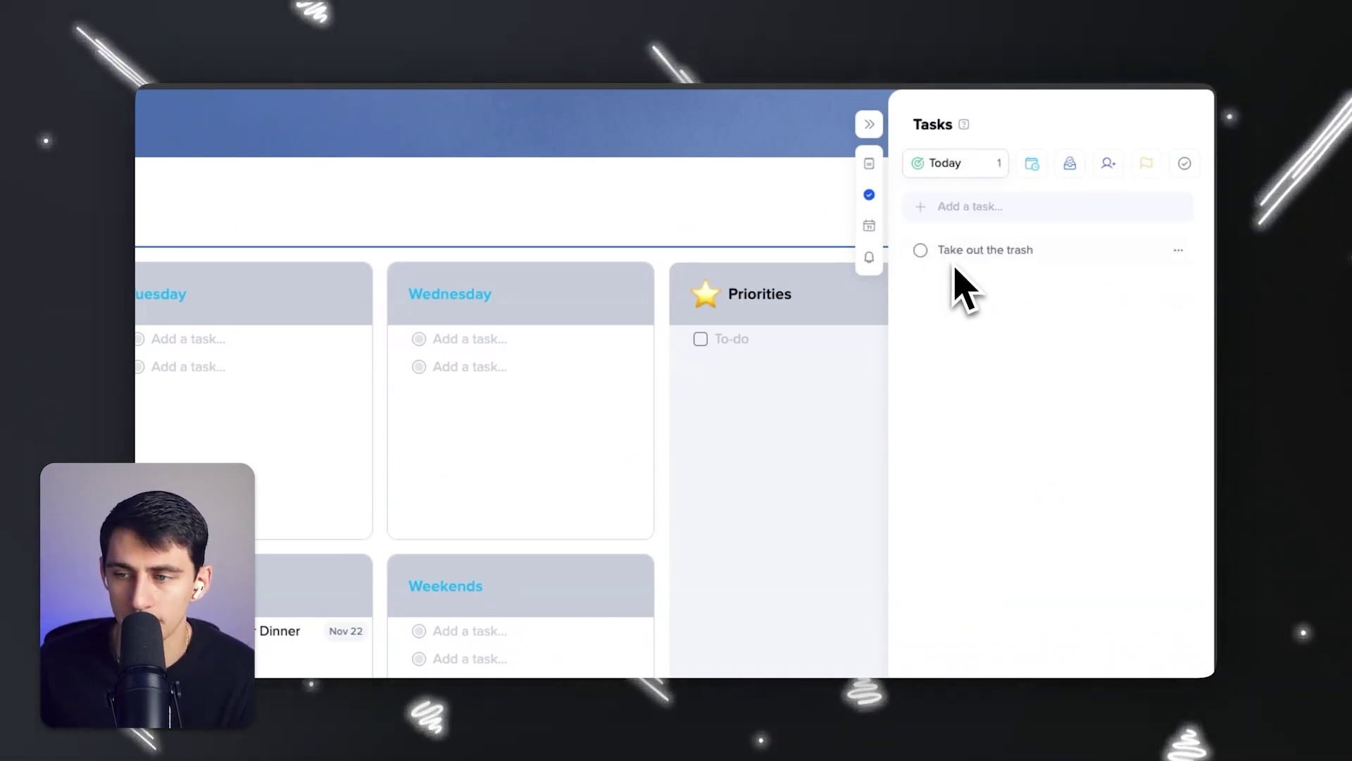
click(1032, 163)
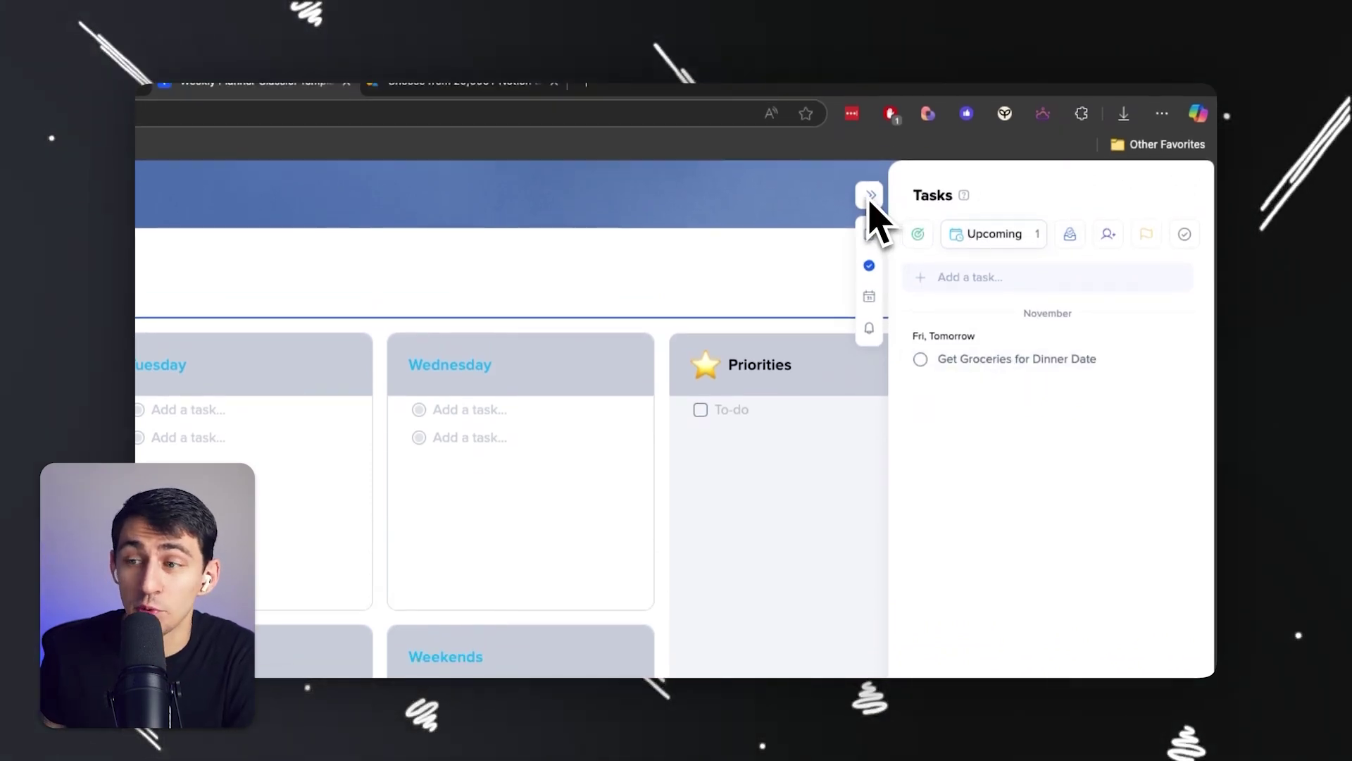
click(1178, 360)
click(959, 473)
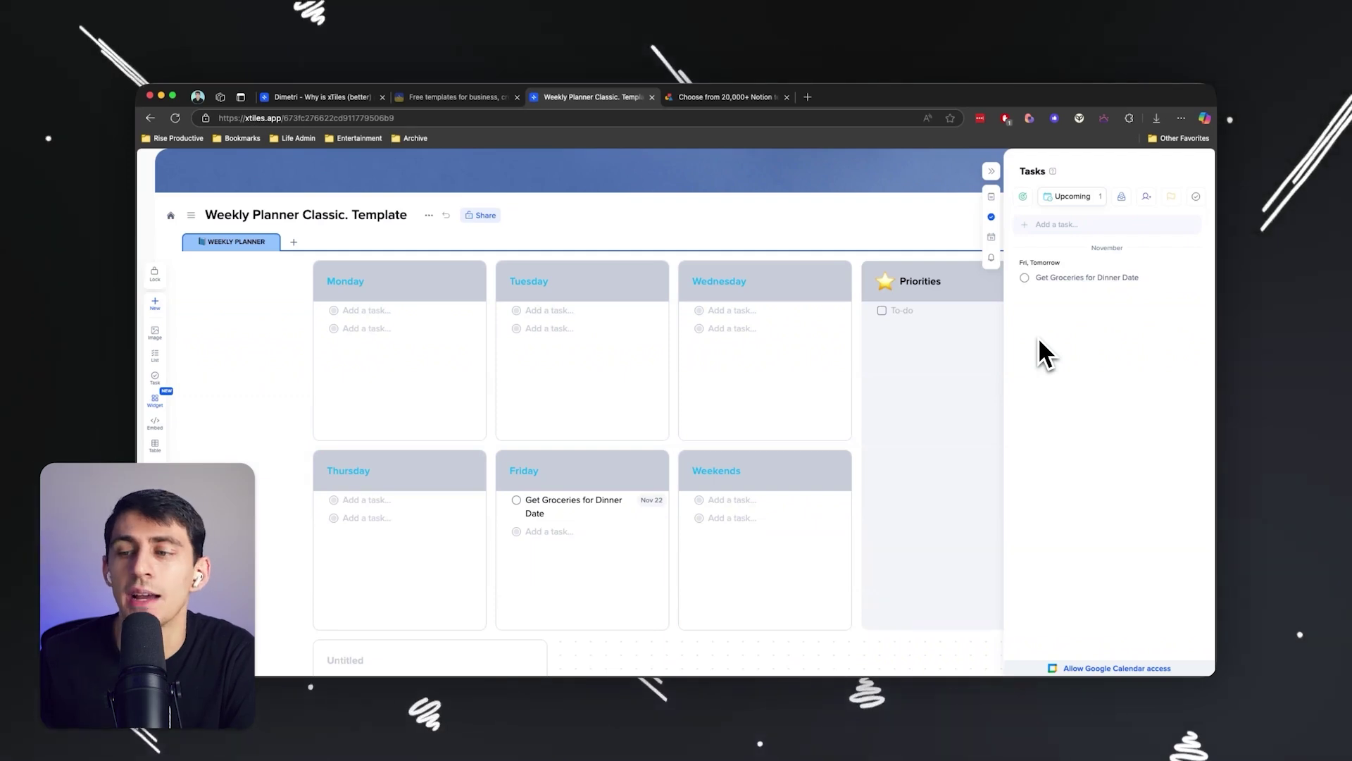
Step: Expand the groceries task details, switch to the inbox, and collapse the side panel
click(1078, 280)
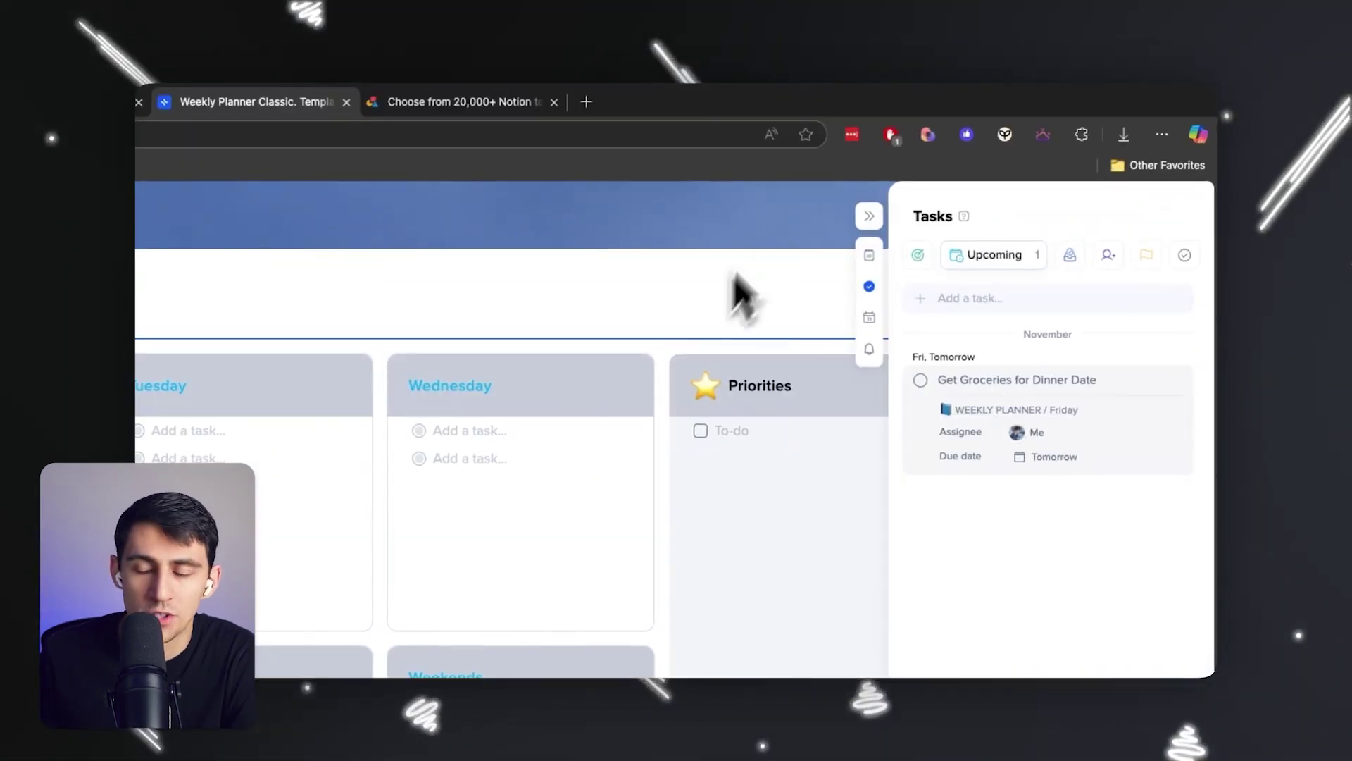
click(869, 248)
click(869, 216)
Step: Allow Google Calendar access and link a Google account from the calendar view
click(989, 284)
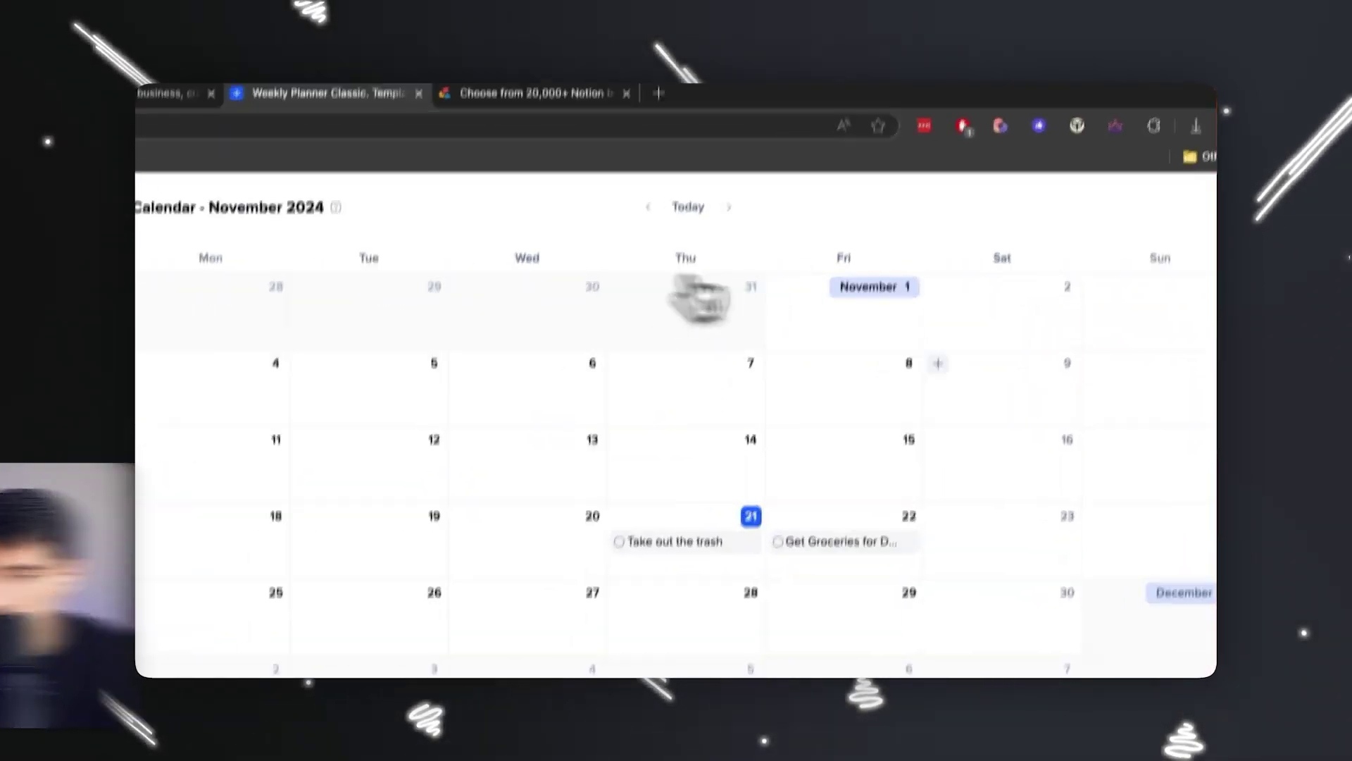
click(1077, 657)
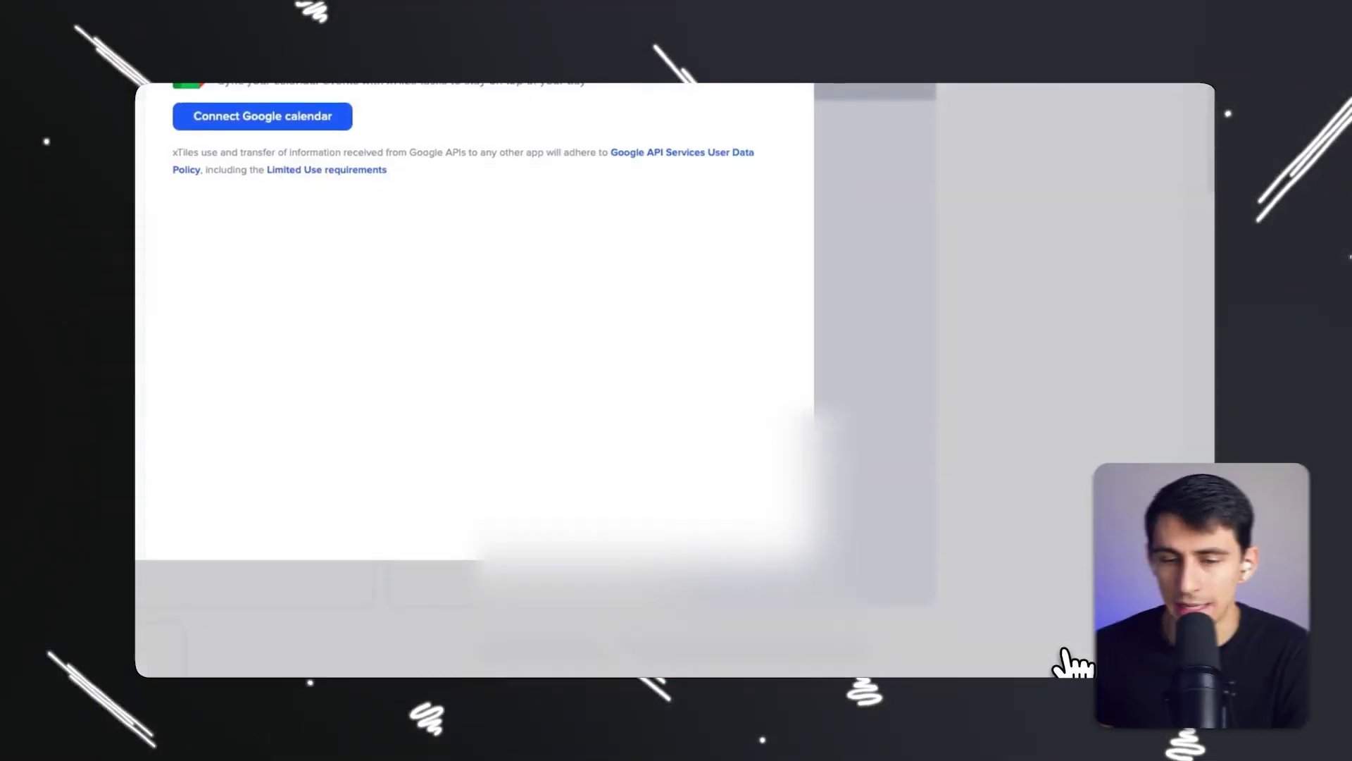
click(299, 116)
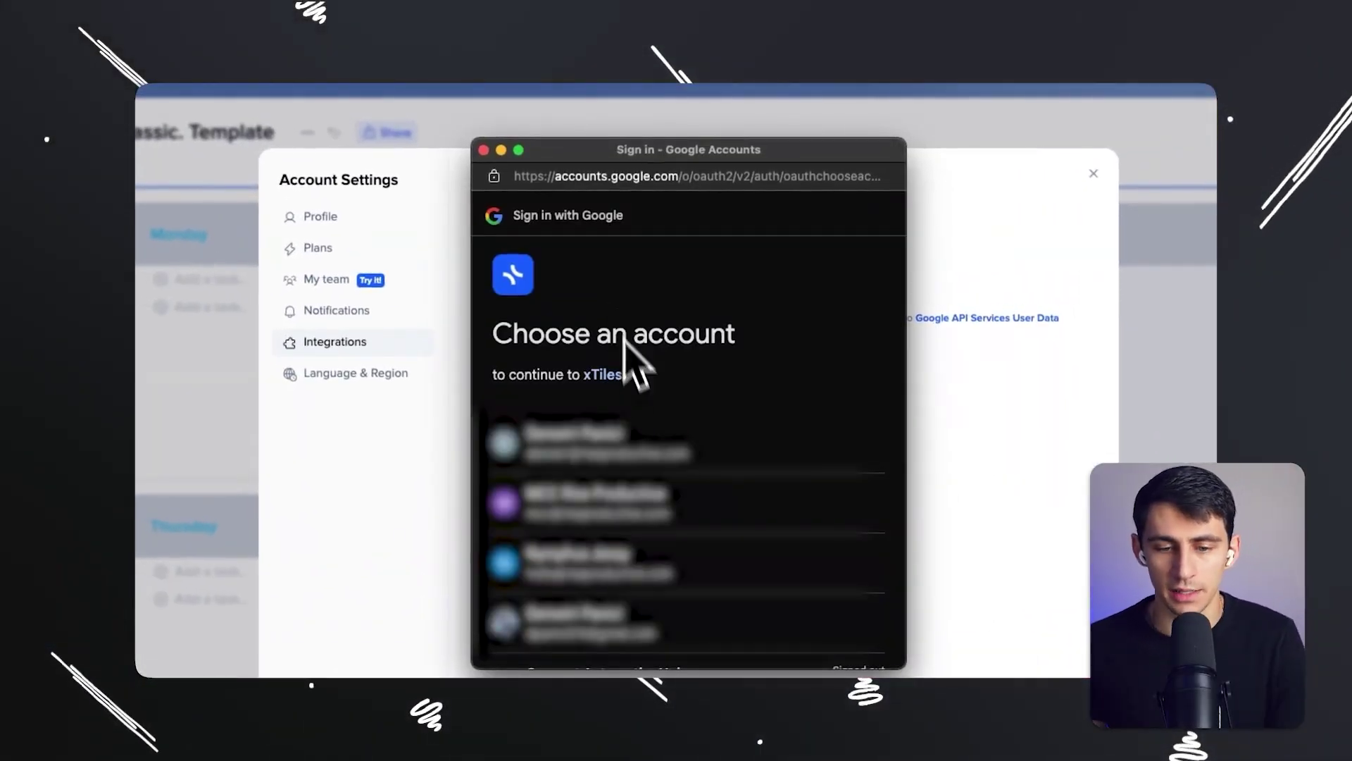
click(643, 441)
Step: Hide all synced calendars except Rise Productive and view the synced events in the calendar
scroll(764, 362, up, 2)
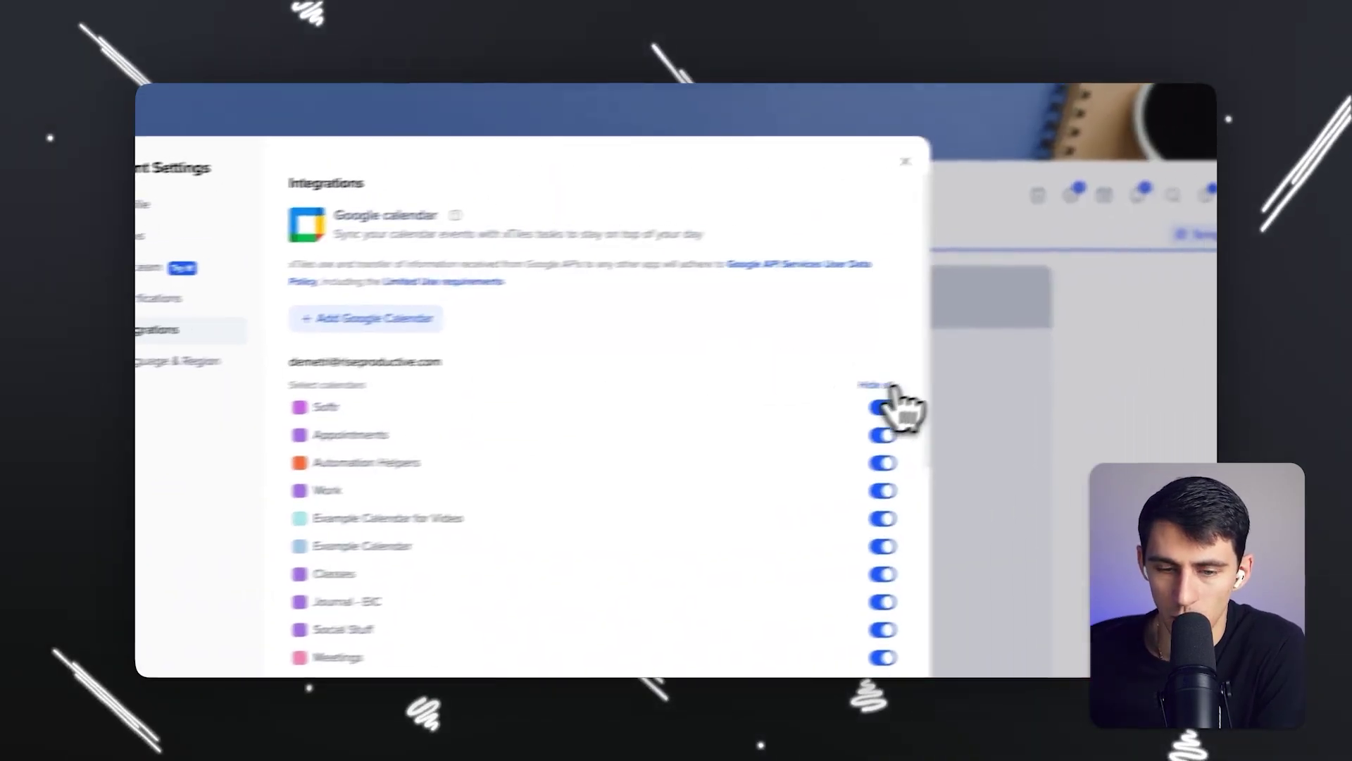
click(877, 385)
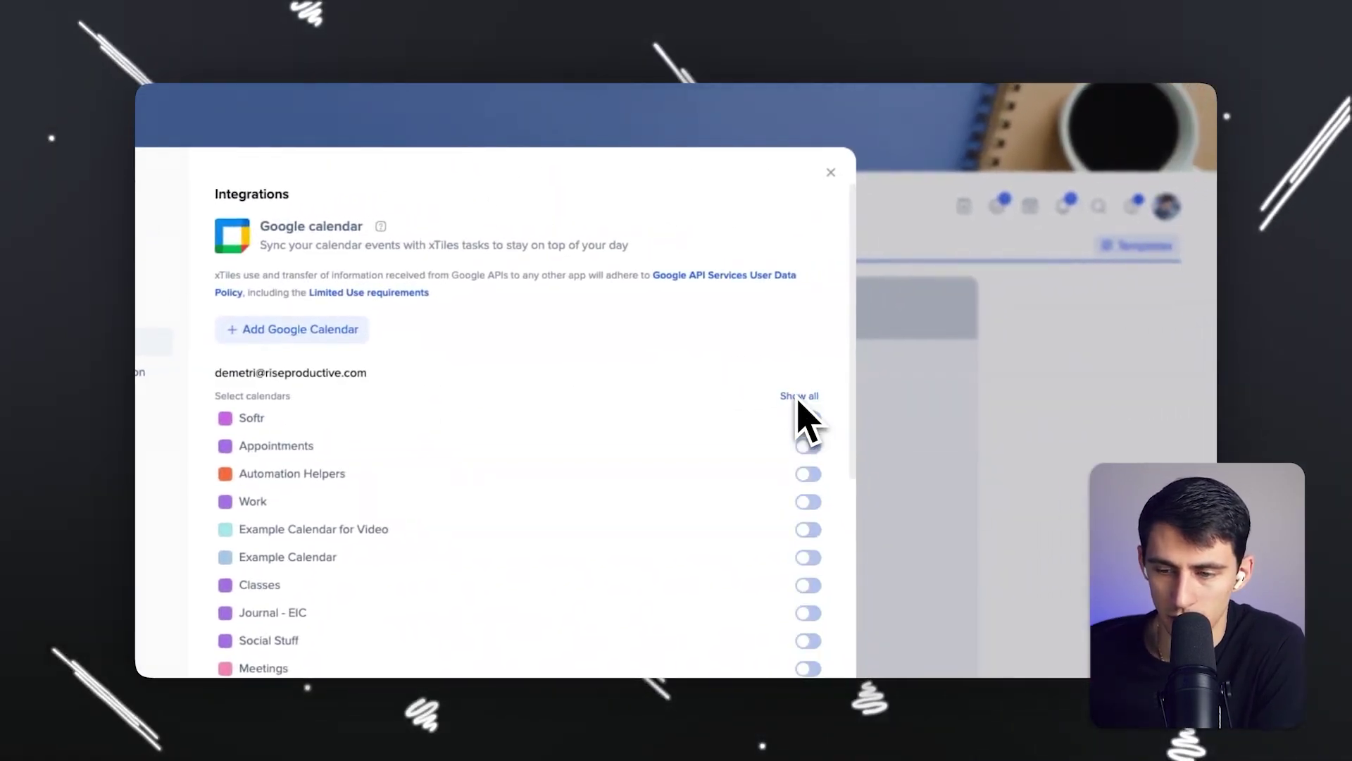
scroll(744, 416, down, 2)
scroll(636, 415, down, 1)
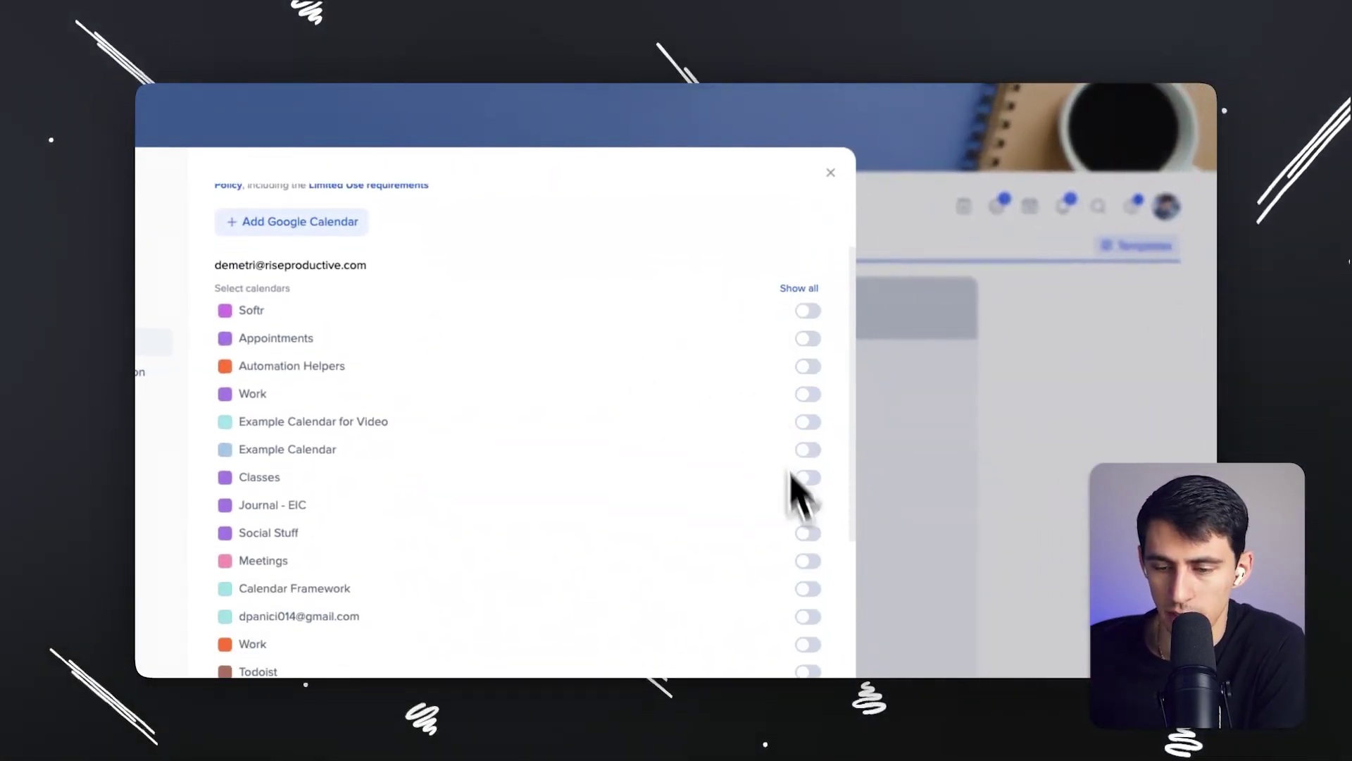
scroll(813, 569, down, 5)
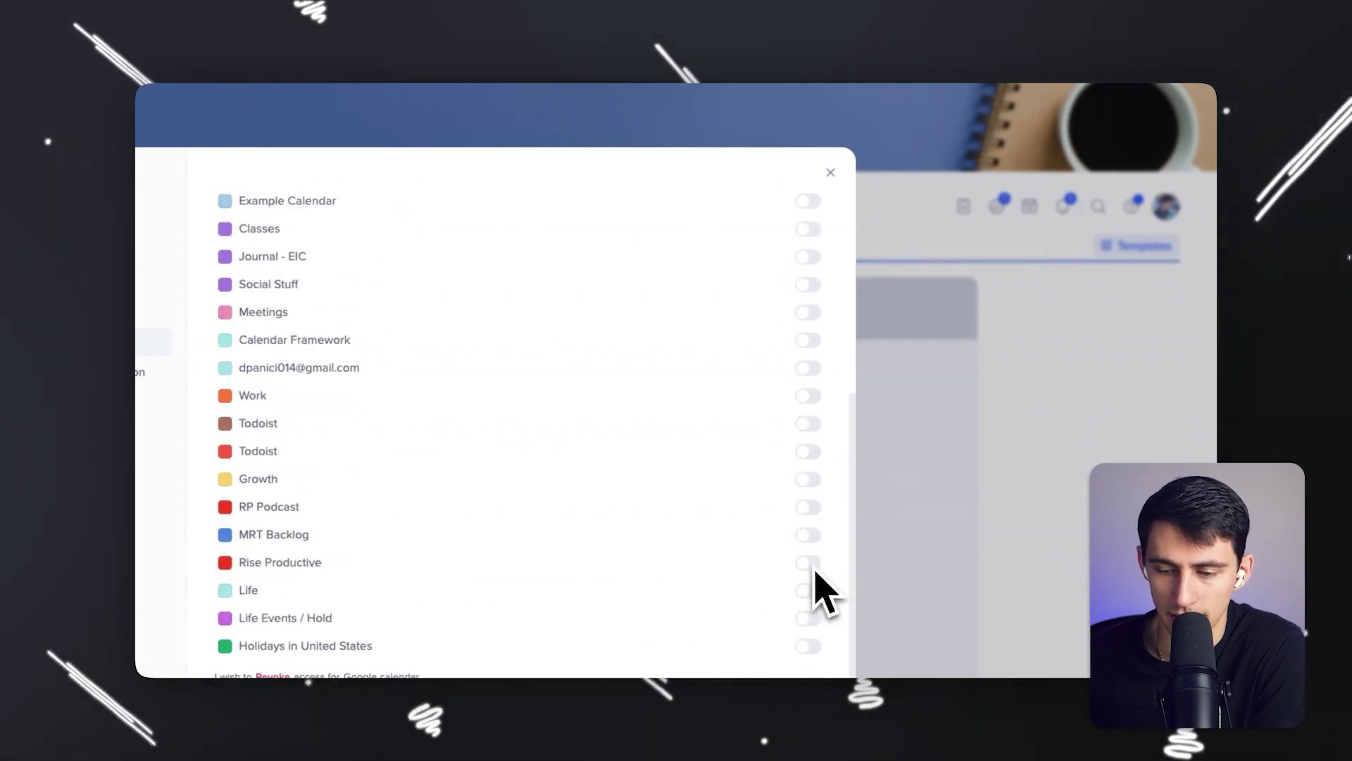
click(808, 563)
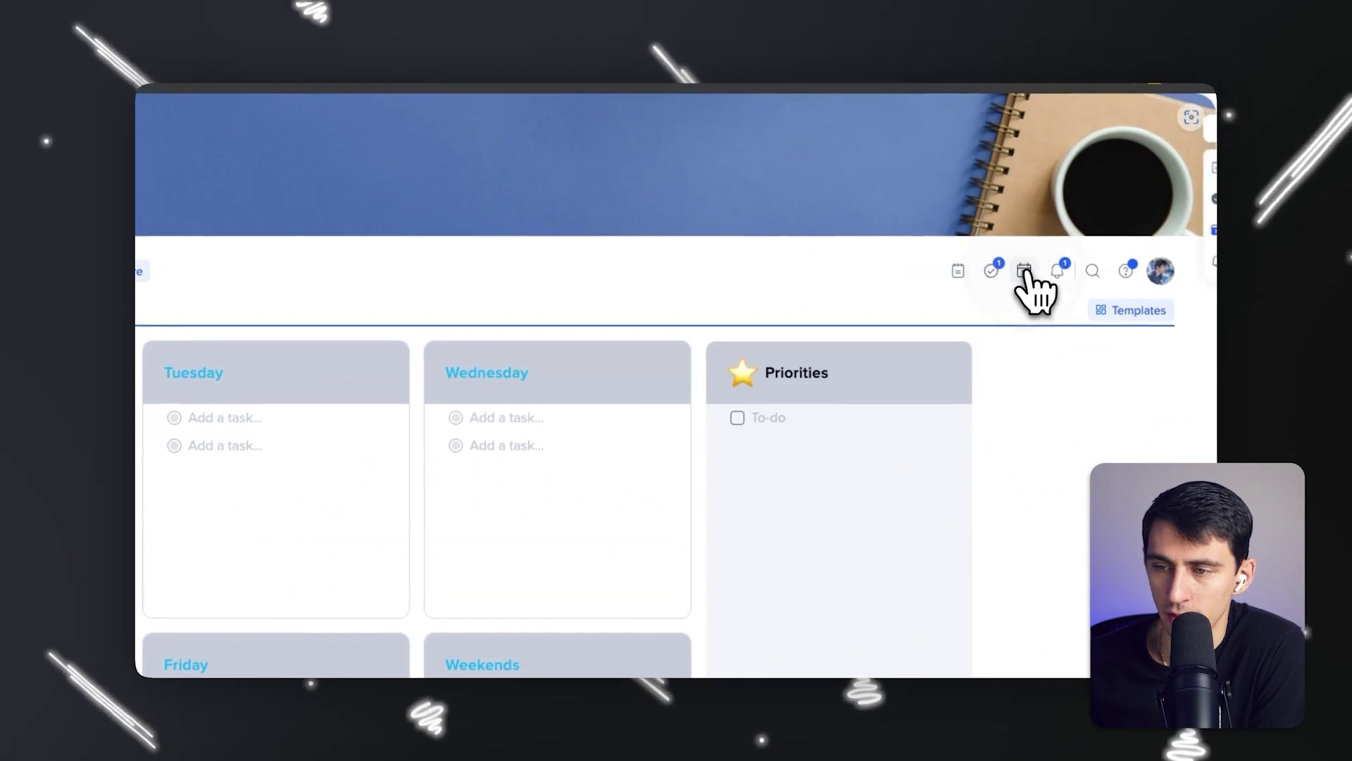
click(1024, 275)
scroll(716, 451, down, 1)
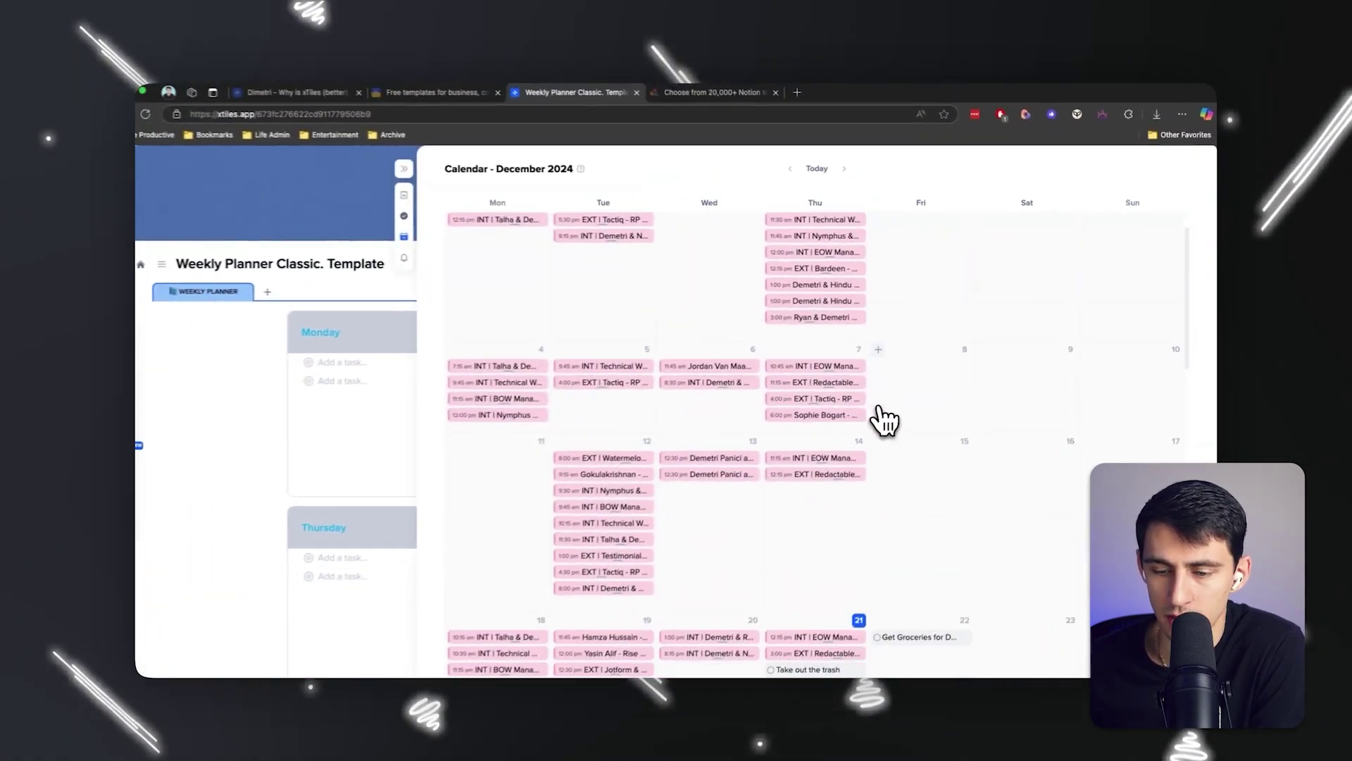
Step: Check the 'Take out the trash' task details in the calendar, then close the calendar panel
scroll(887, 422, down, 3)
scroll(810, 458, down, 1)
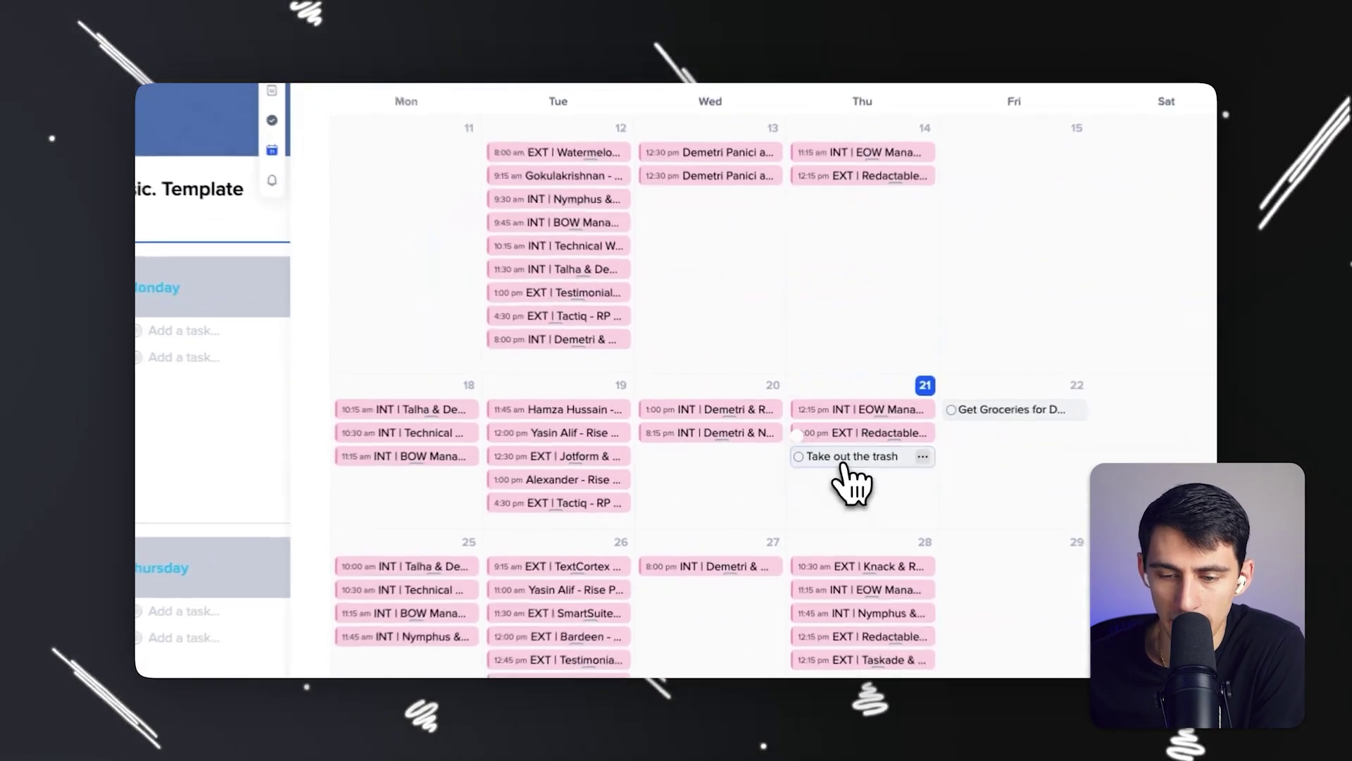
click(845, 459)
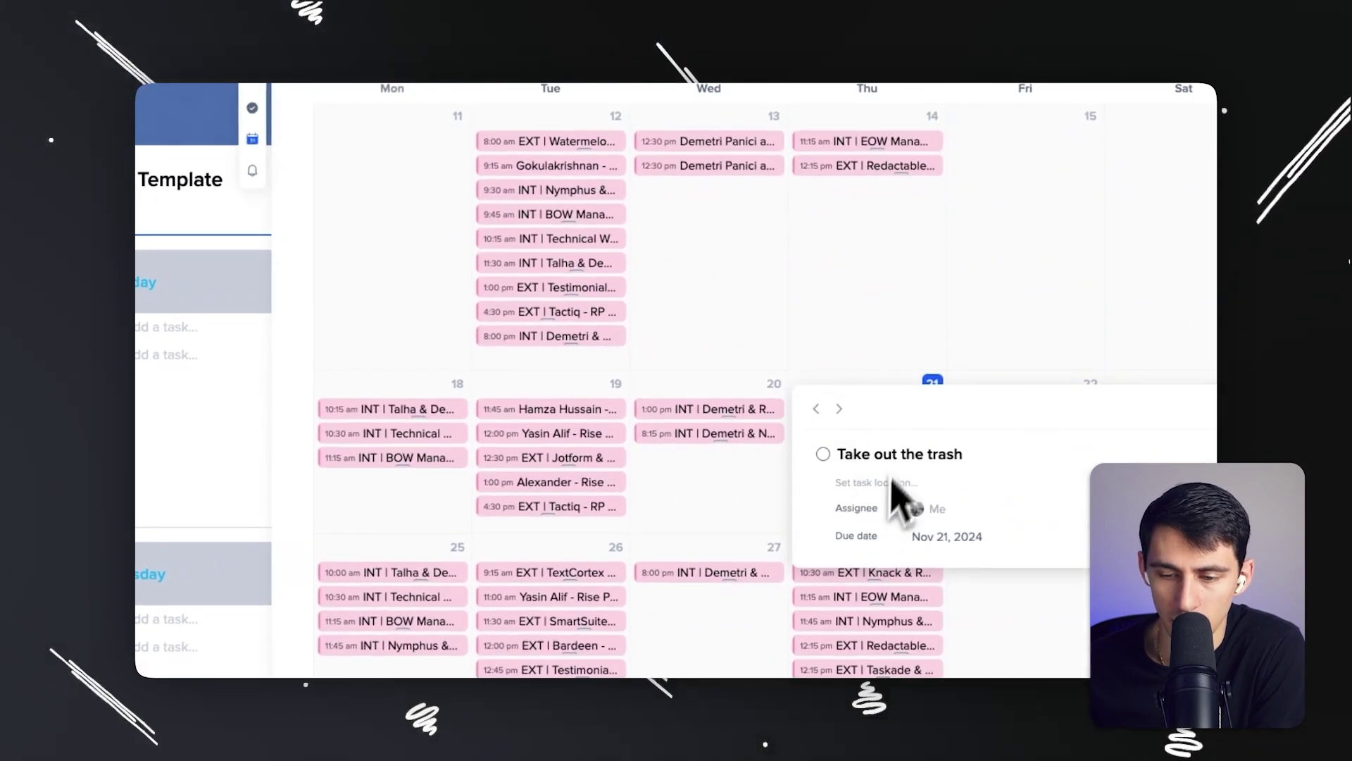
click(883, 309)
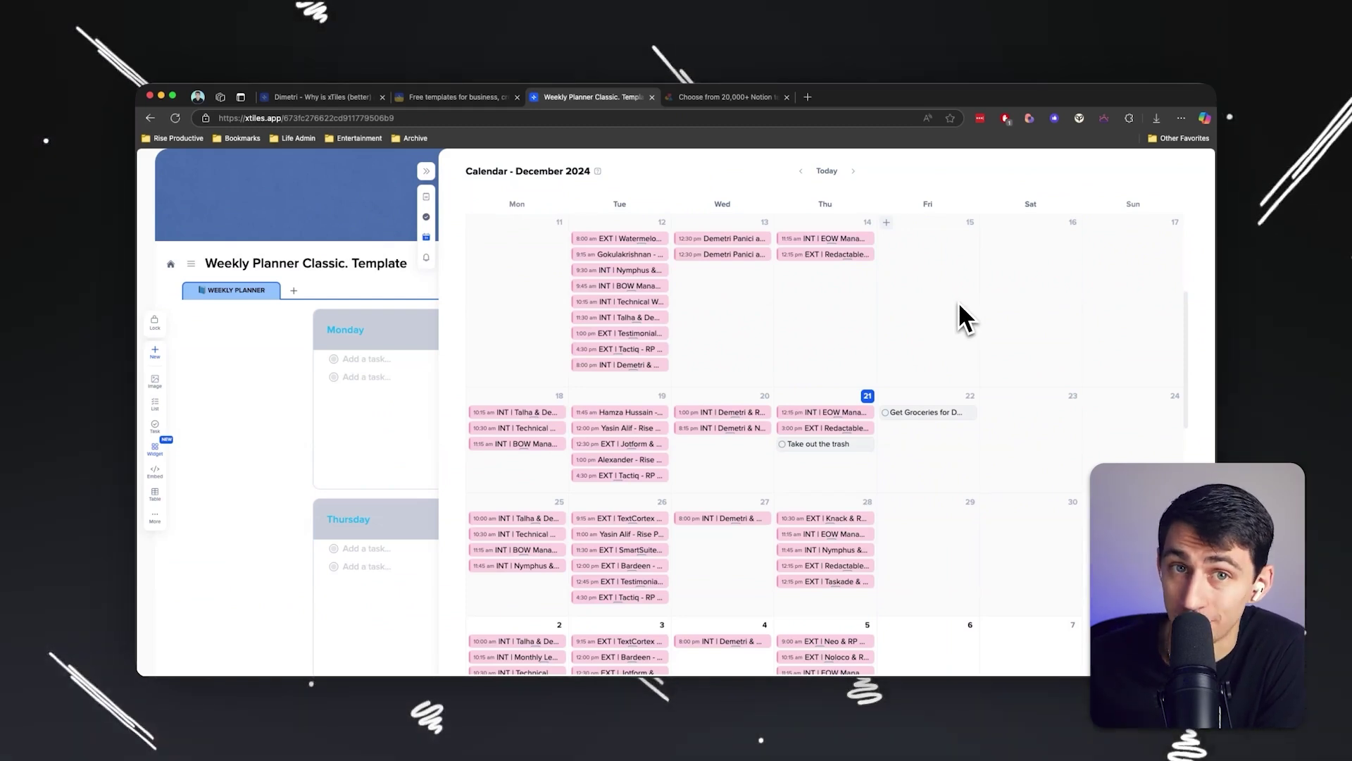
key(Escape)
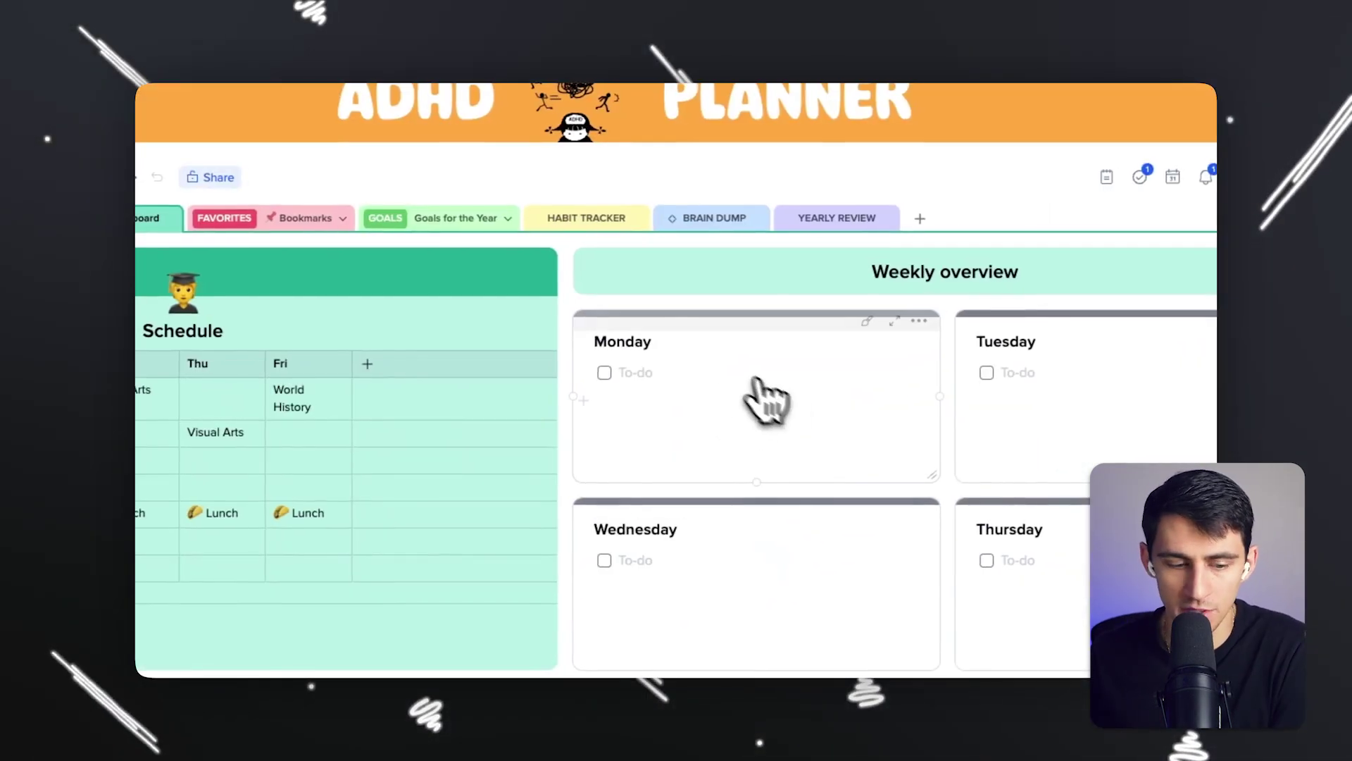
Step: Look through the ADHD Planner's HABIT TRACKER page, then show the Weekly dashboard from the top
click(625, 220)
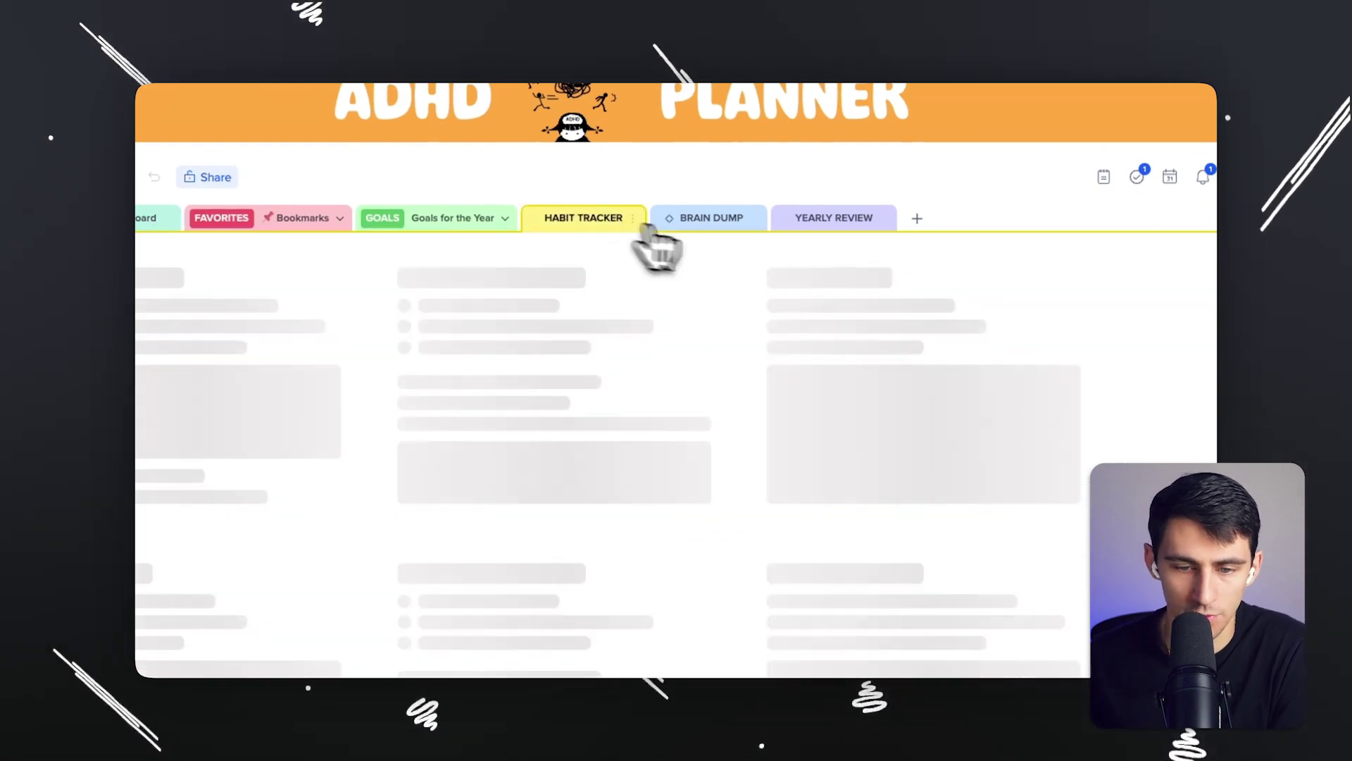
scroll(673, 500, down, 1)
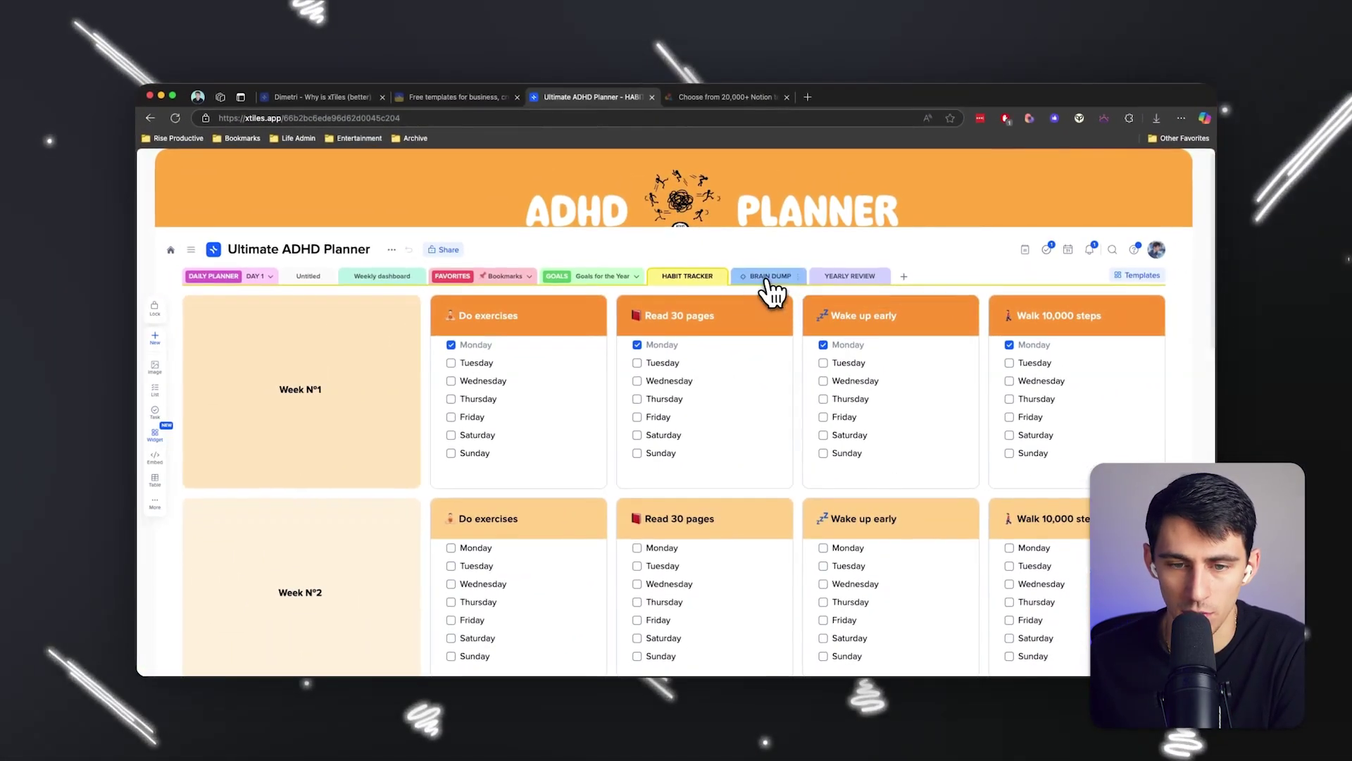
click(375, 276)
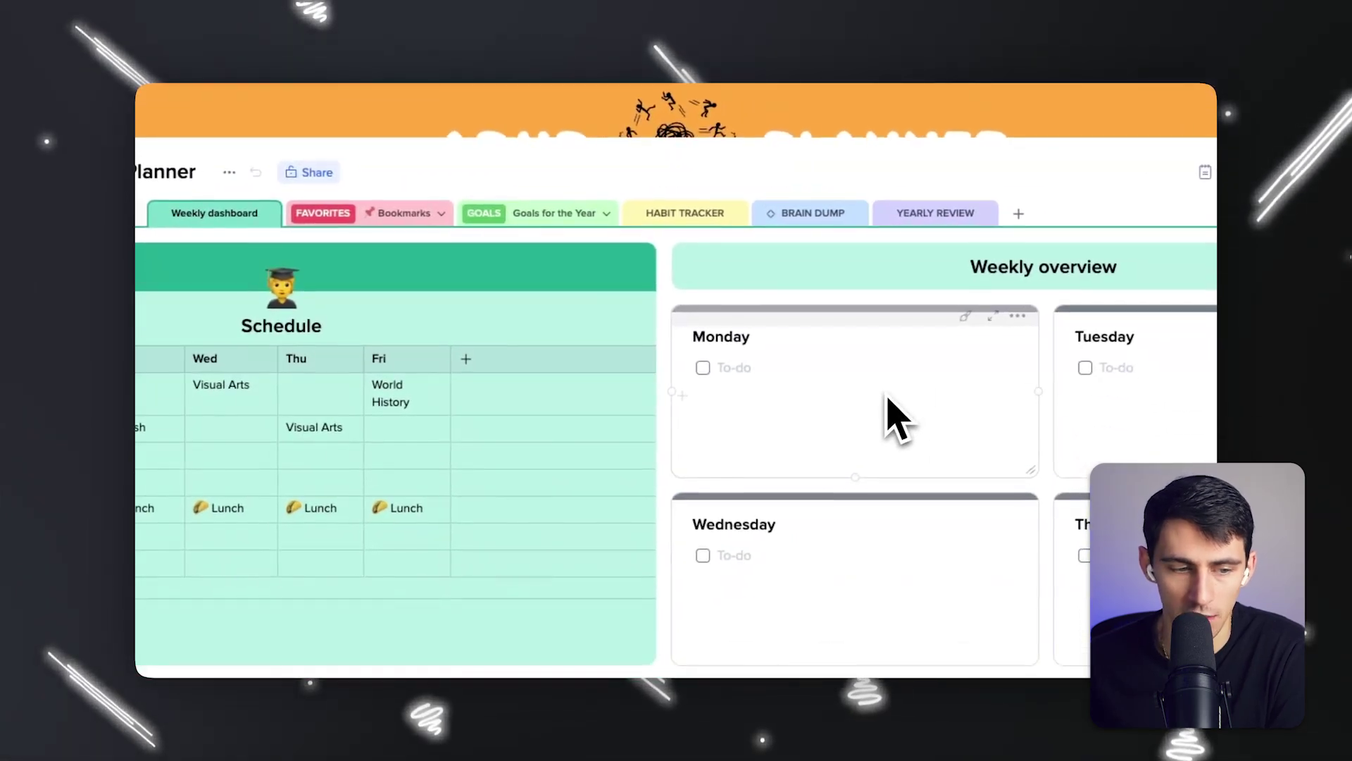
scroll(889, 409, down, 2)
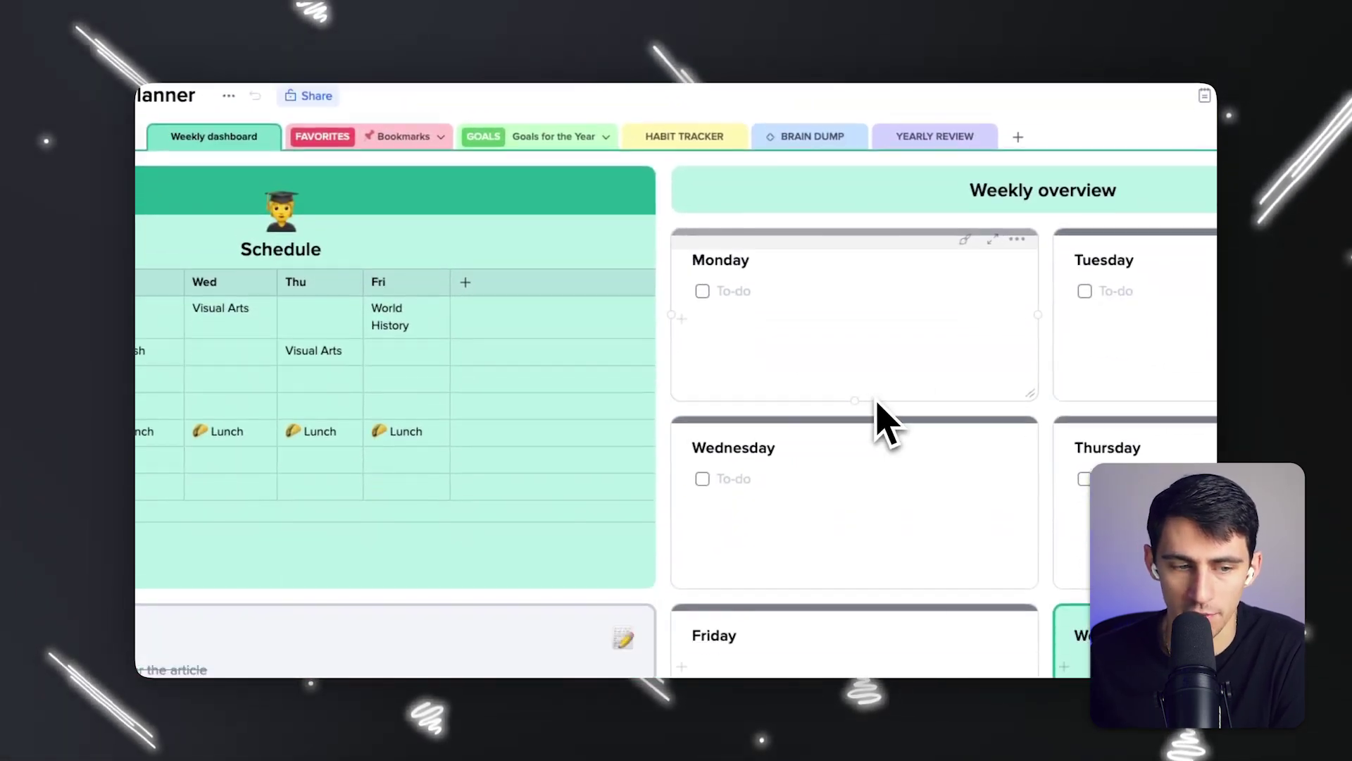
scroll(1050, 451, up, 1)
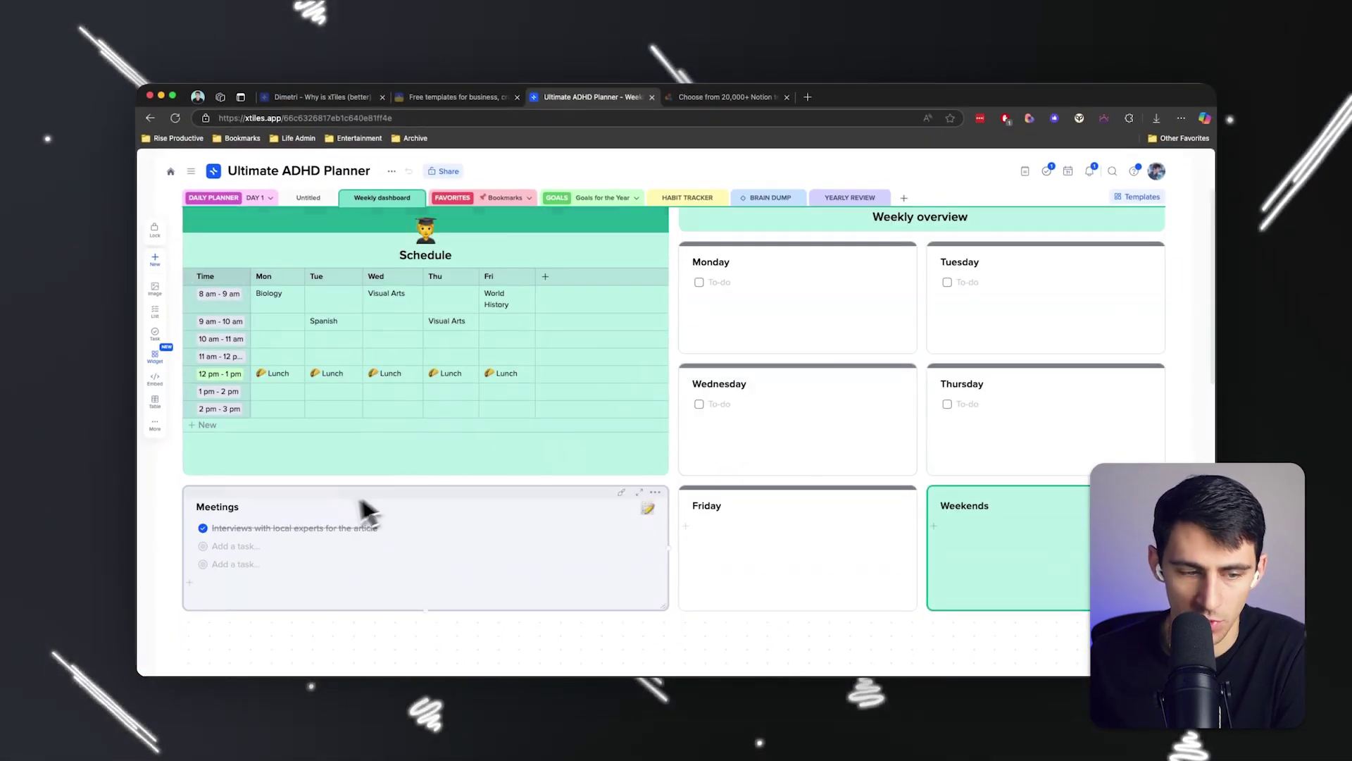
scroll(415, 437, up, 1)
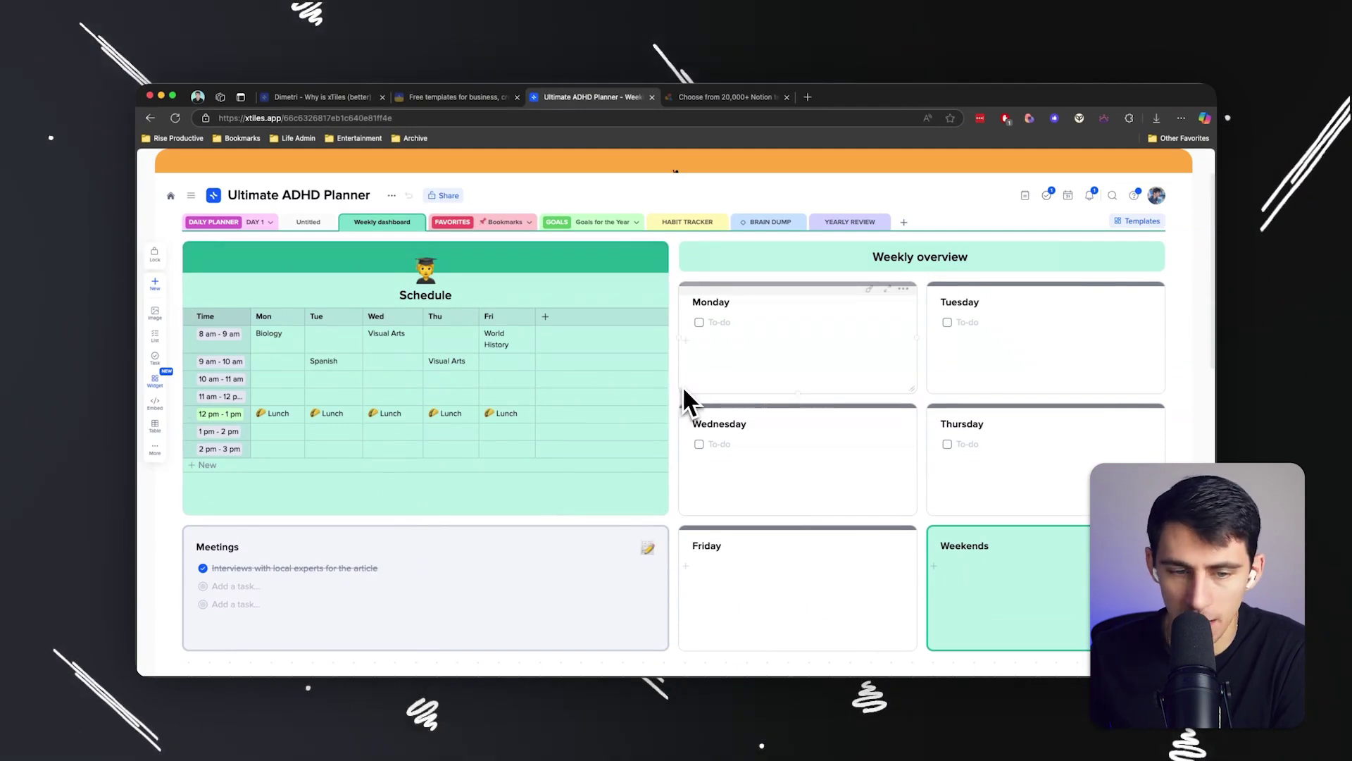